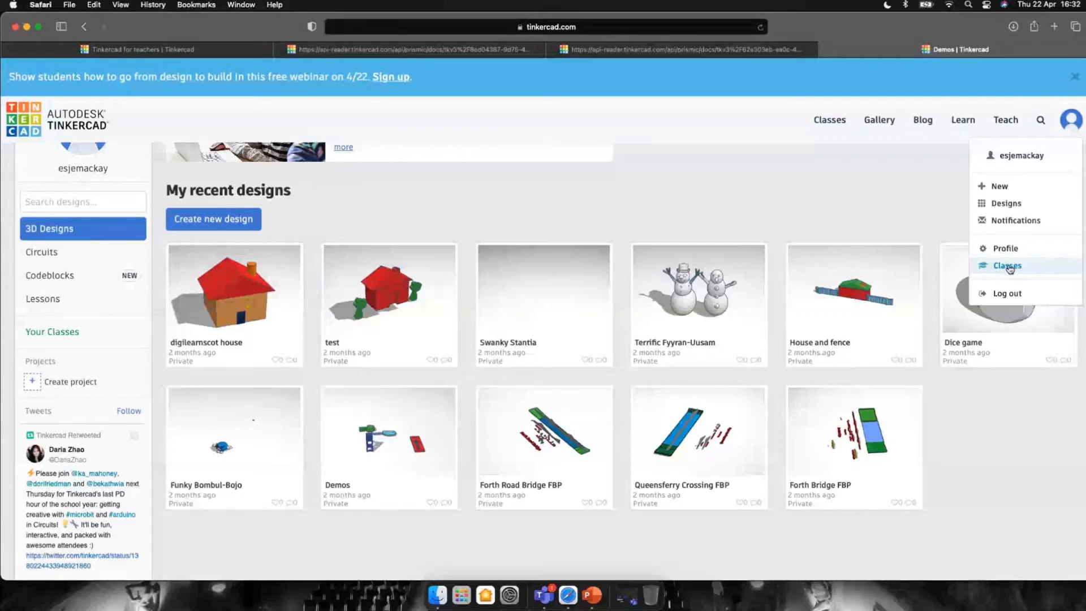
# - Open the DigiDay1 class from Your Classes to view its student roster
pyautogui.click(1010, 268)
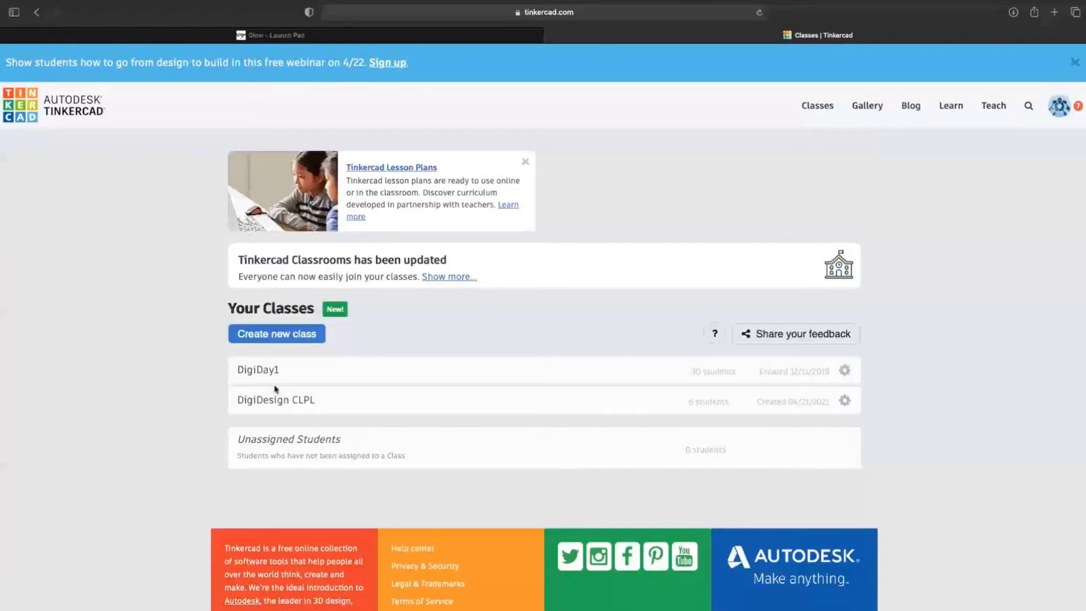
pyautogui.click(275, 382)
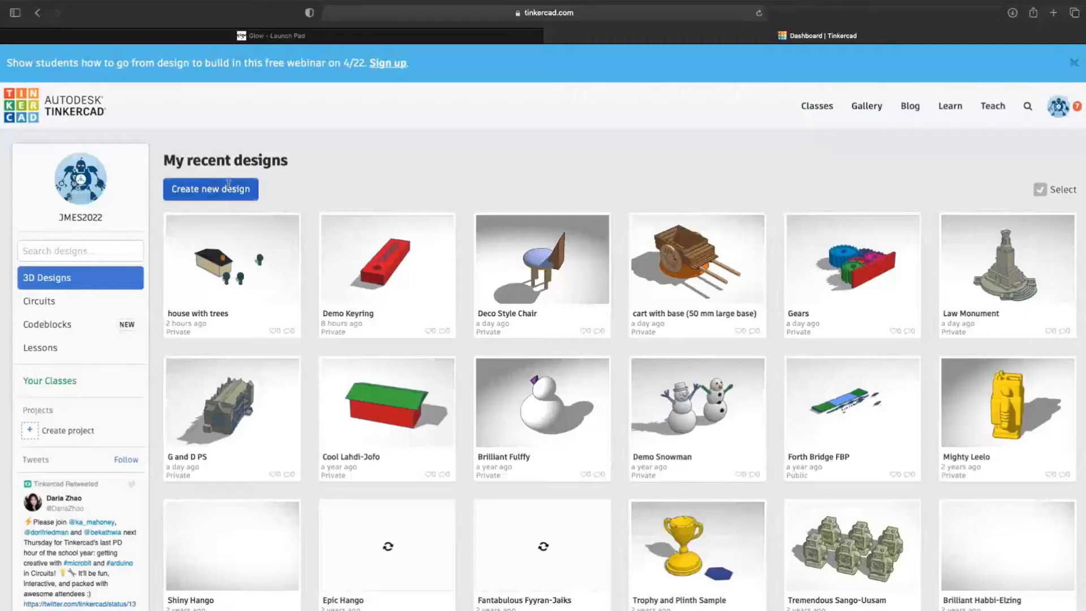
# - Start a blank 3D design, then return to the dashboard of recent designs
pyautogui.click(229, 192)
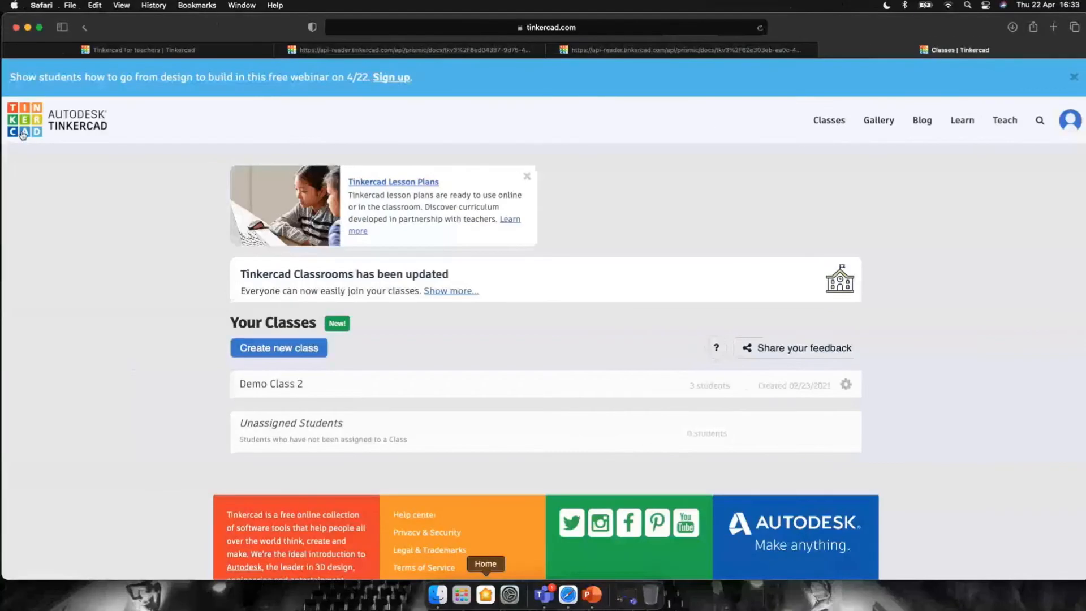
pyautogui.click(23, 134)
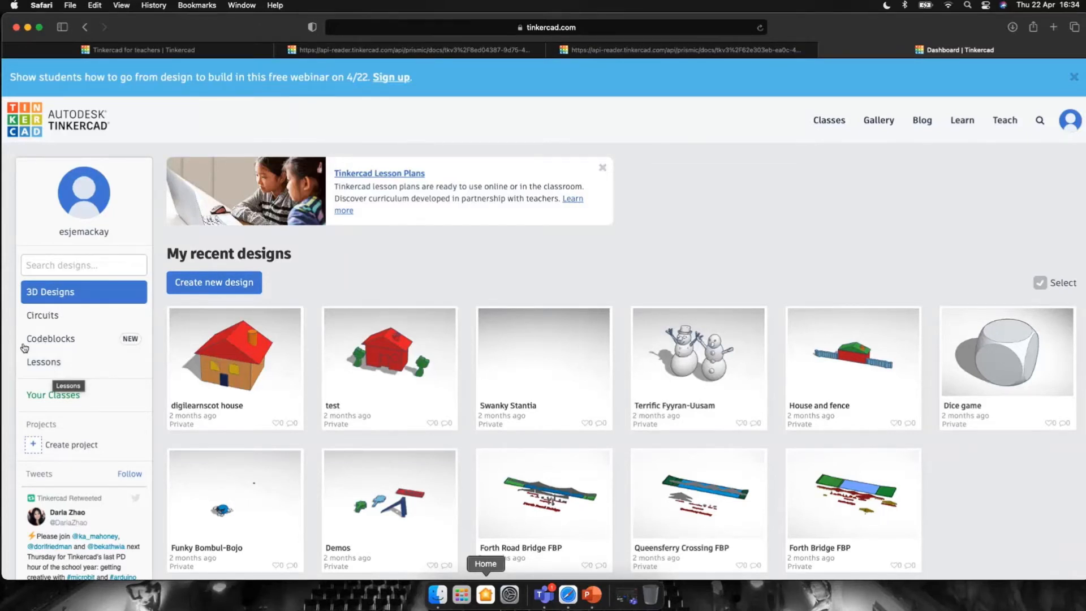
pyautogui.click(44, 362)
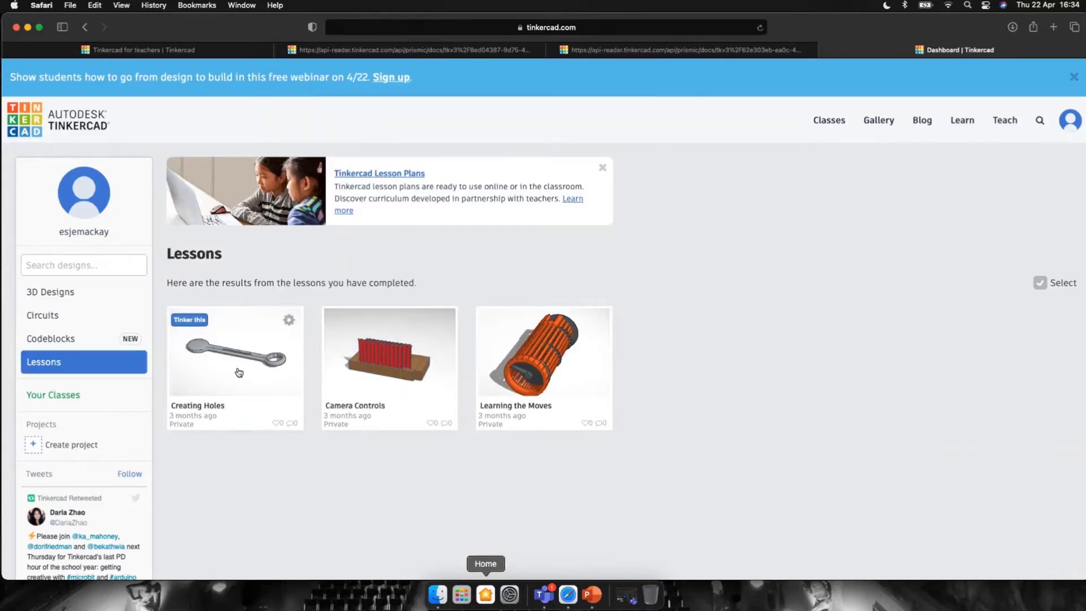
pyautogui.moveTo(432, 376)
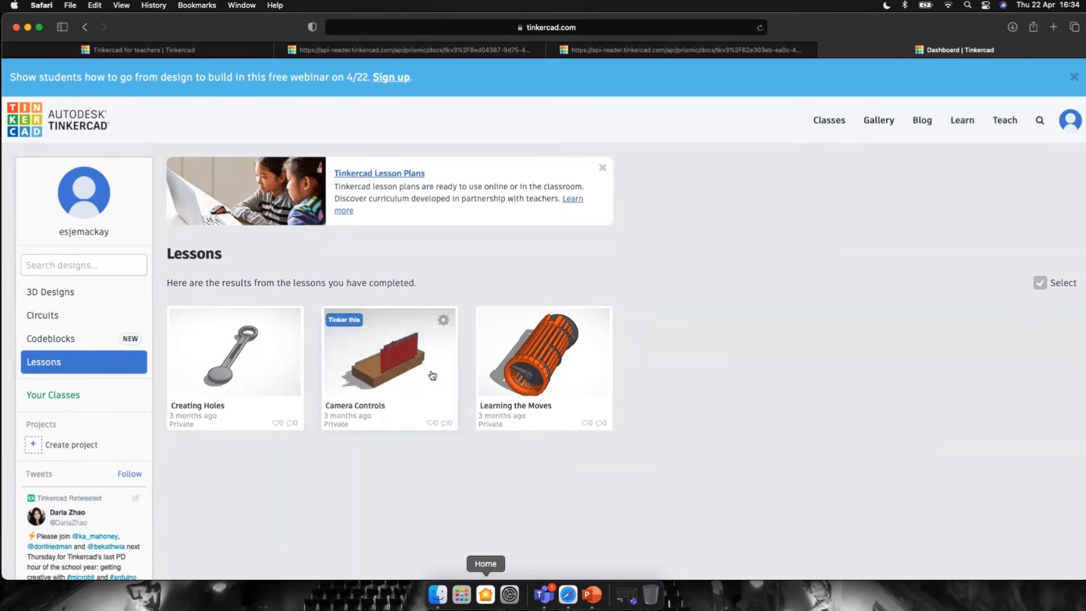
pyautogui.moveTo(531, 372)
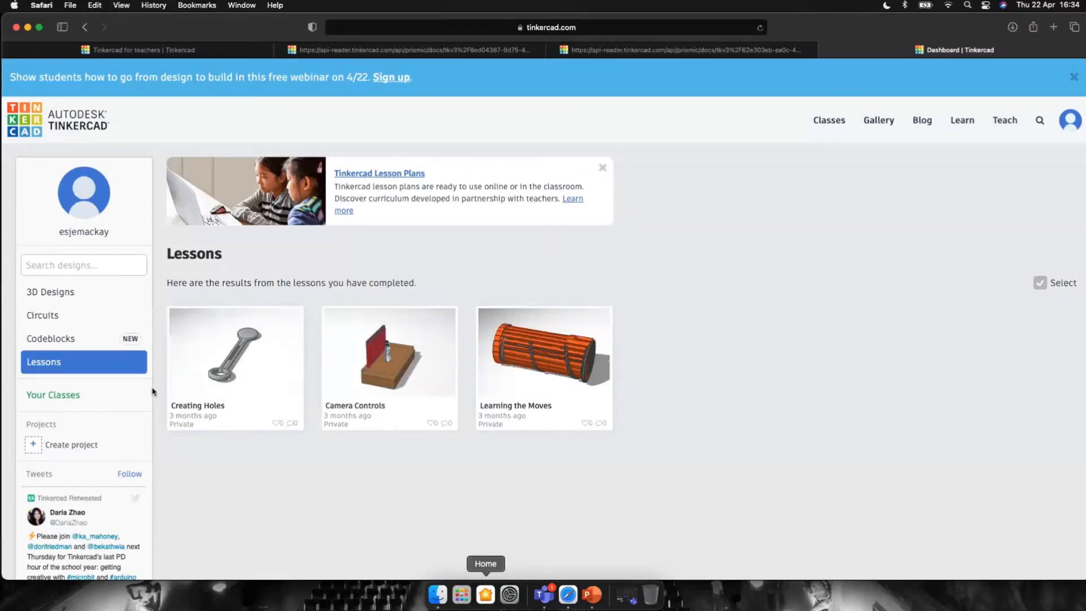
pyautogui.moveTo(453, 359)
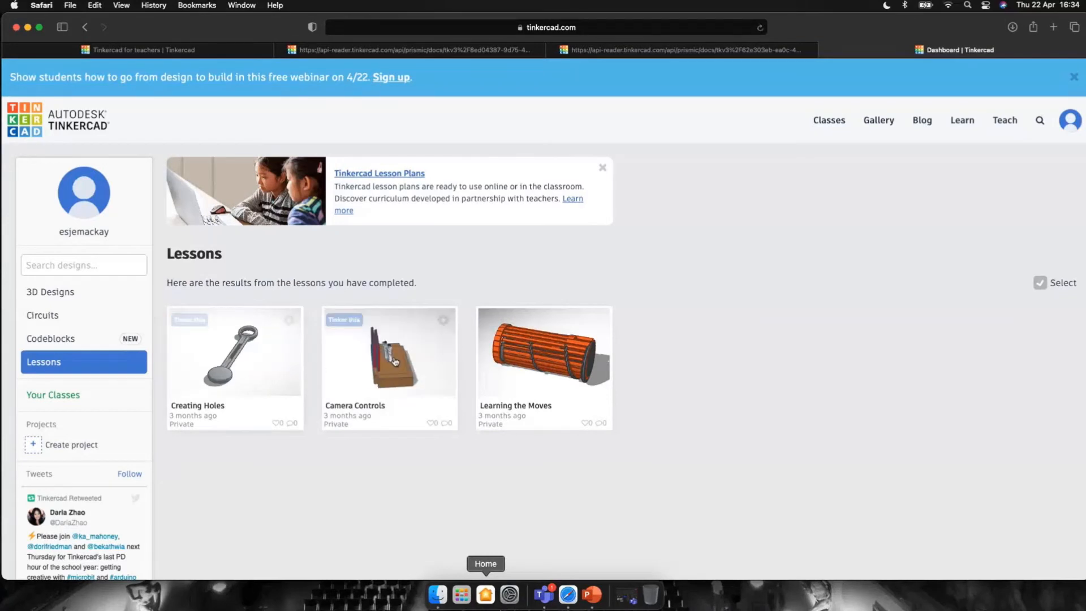
pyautogui.click(98, 302)
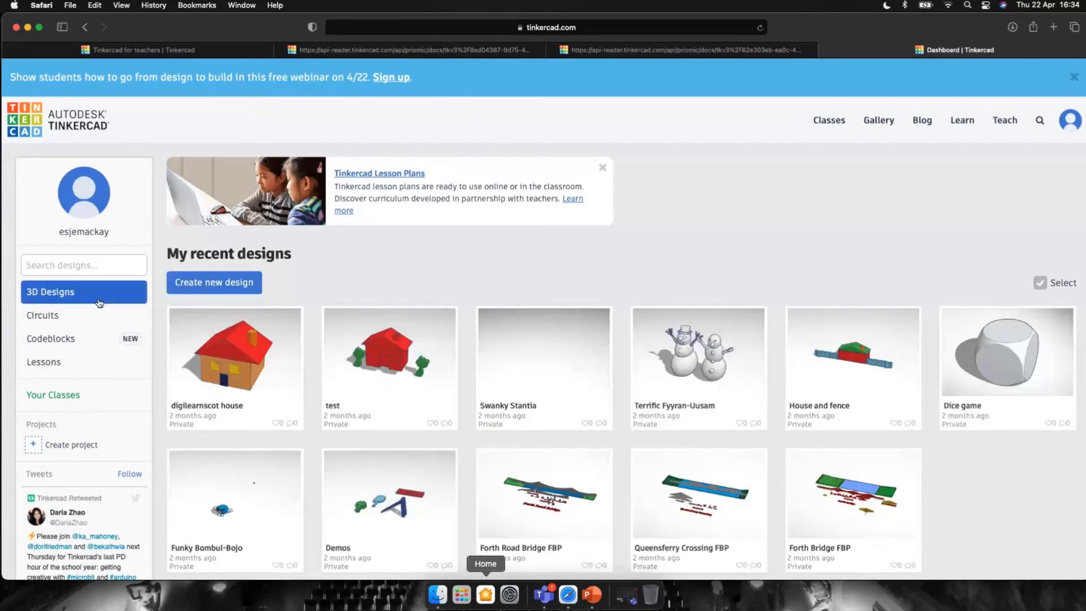
pyautogui.moveTo(255, 384)
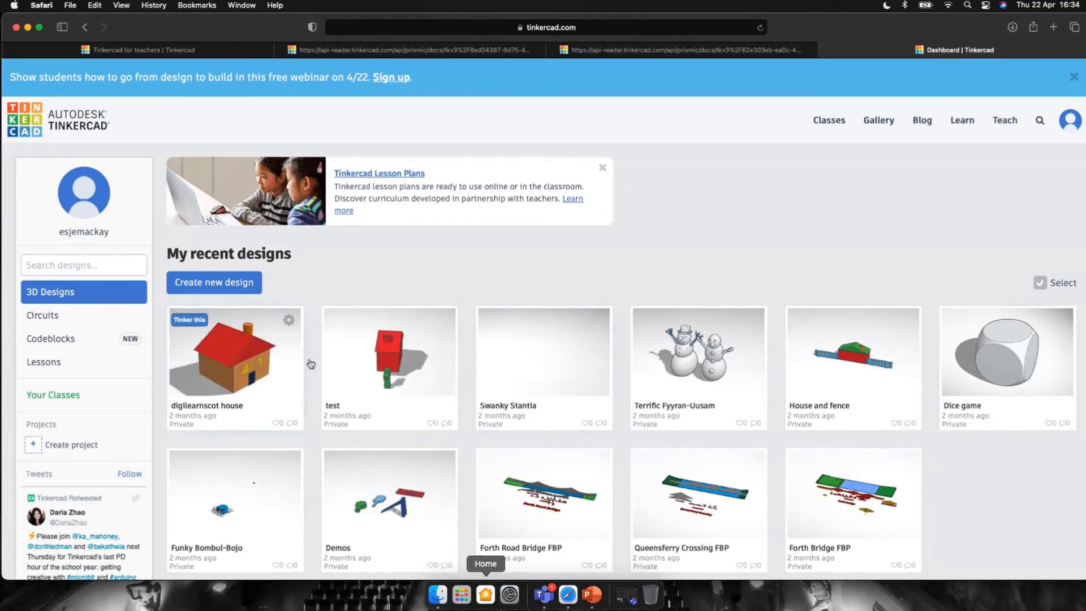
# - Bring up the empty Amazing Blad-Lahdi design, reset it to Home view, and pick the red Box
pyautogui.click(565, 600)
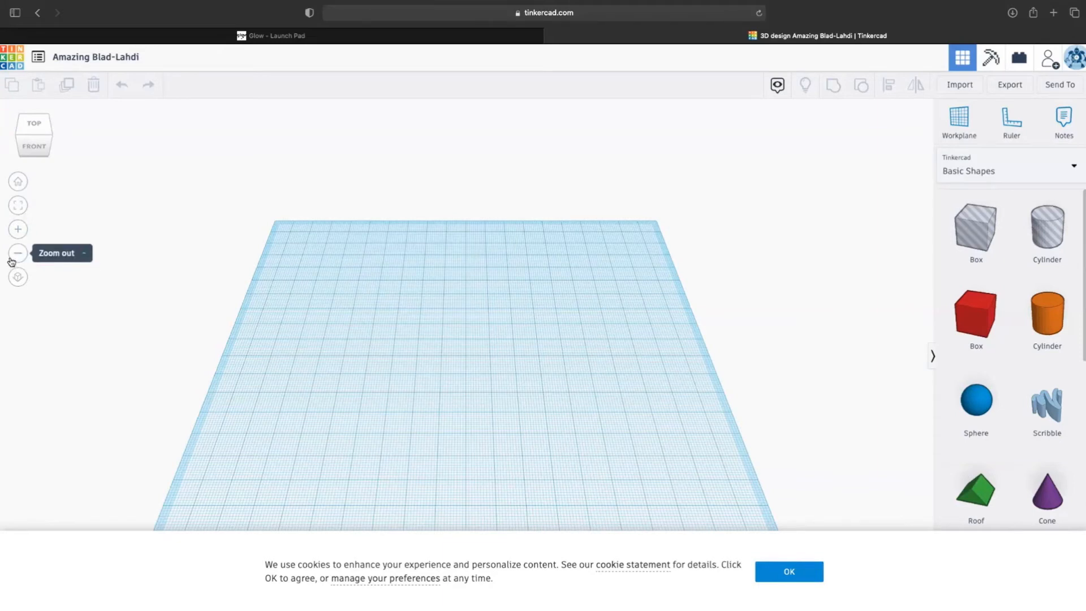
pyautogui.click(28, 151)
pyautogui.moveTo(31, 137); pyautogui.dragTo(39, 141)
pyautogui.click(39, 142)
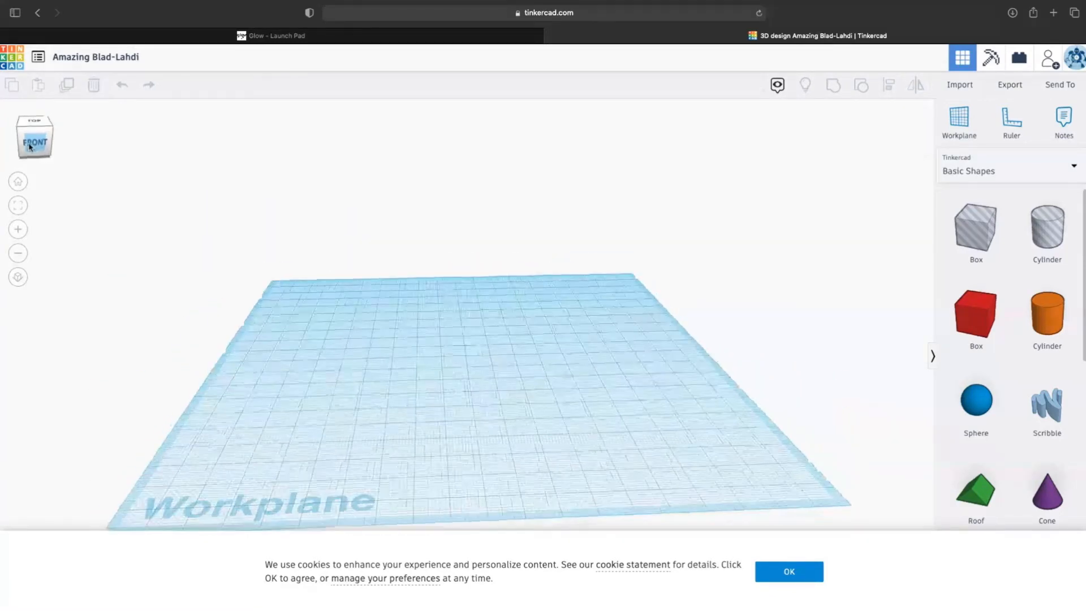
pyautogui.click(18, 184)
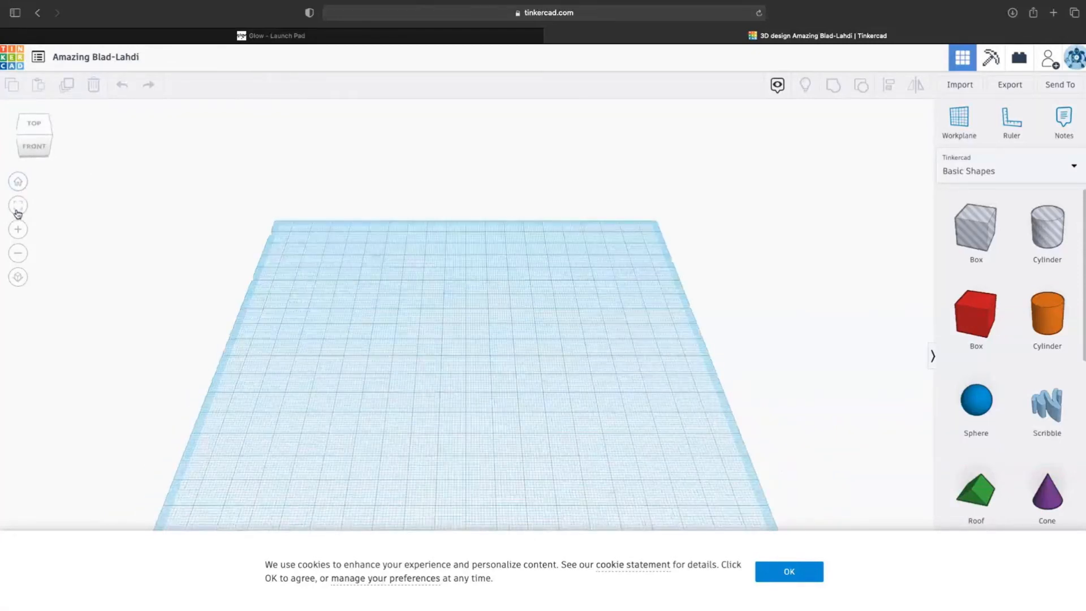
pyautogui.click(976, 314)
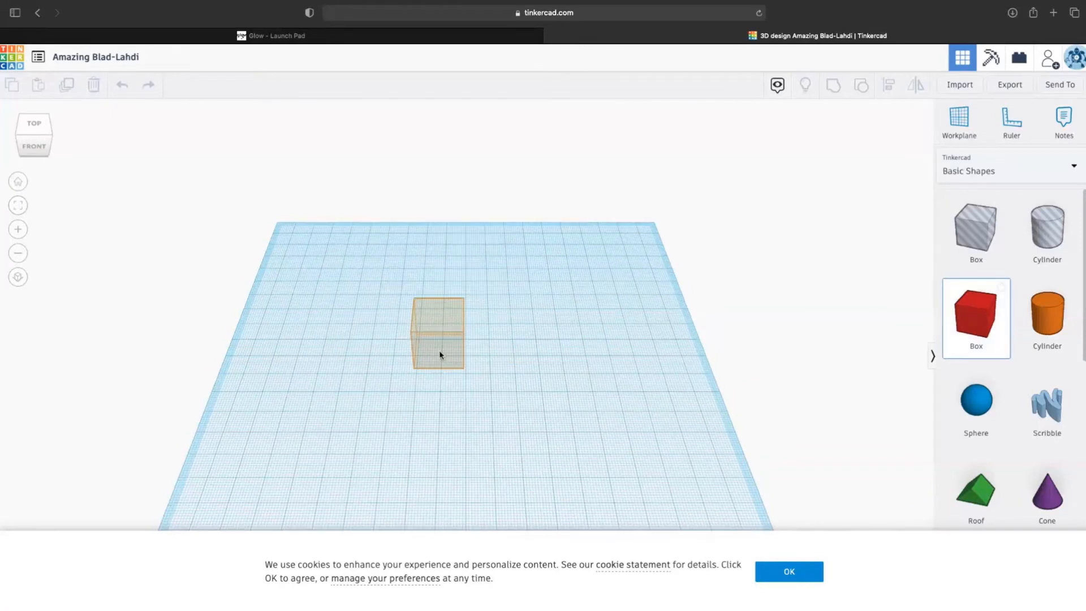
# - Place a 20 x 20 x 20 red box, try Fit view and orthographic view, dismiss cookies, then delete it
pyautogui.click(440, 354)
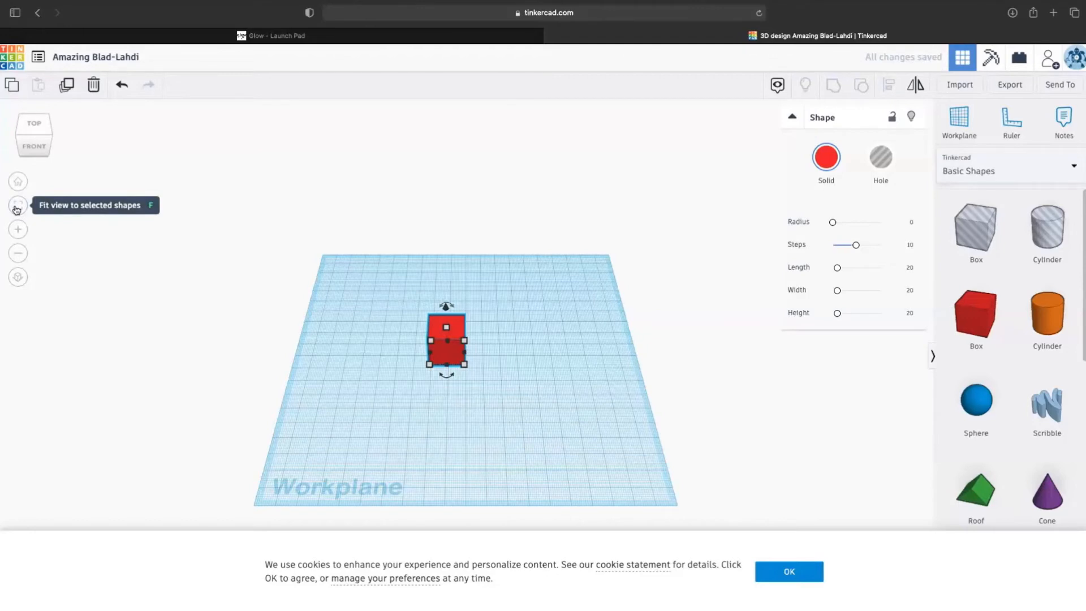
pyautogui.click(16, 208)
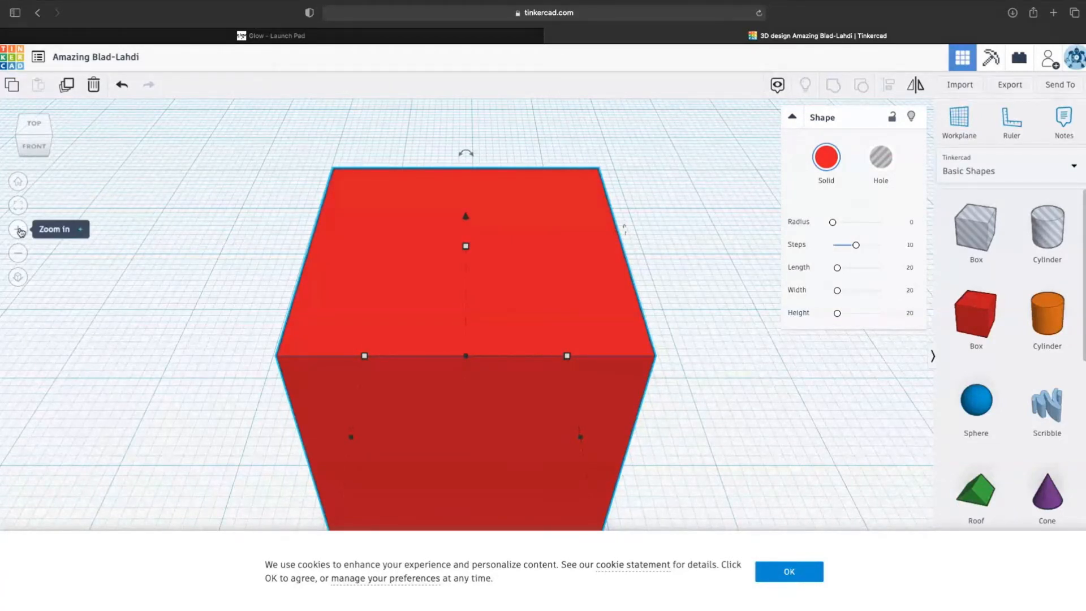
pyautogui.click(18, 278)
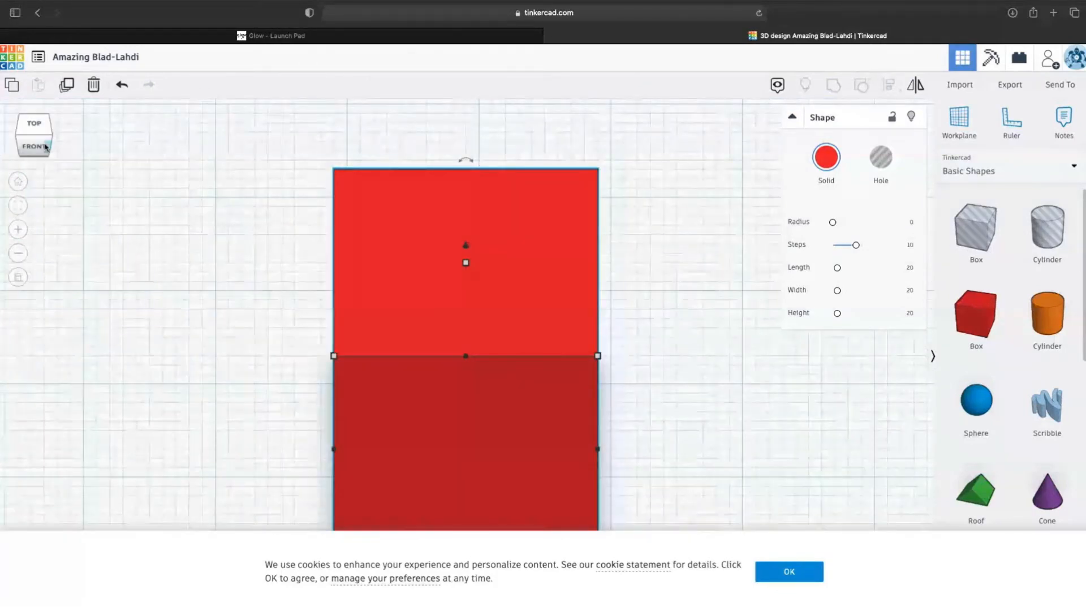
pyautogui.moveTo(45, 147); pyautogui.dragTo(21, 143)
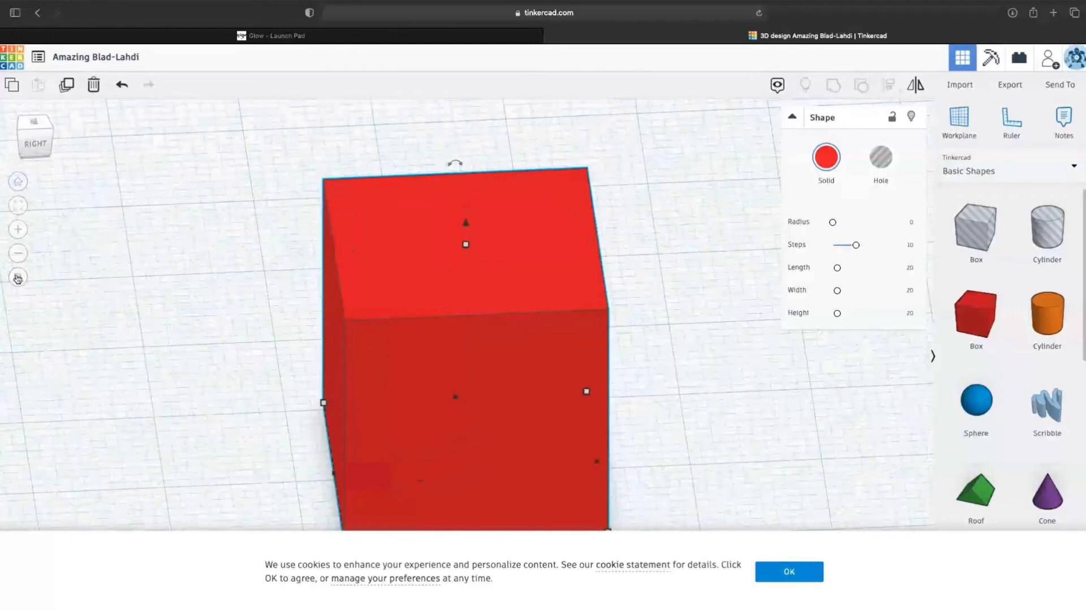
pyautogui.click(17, 278)
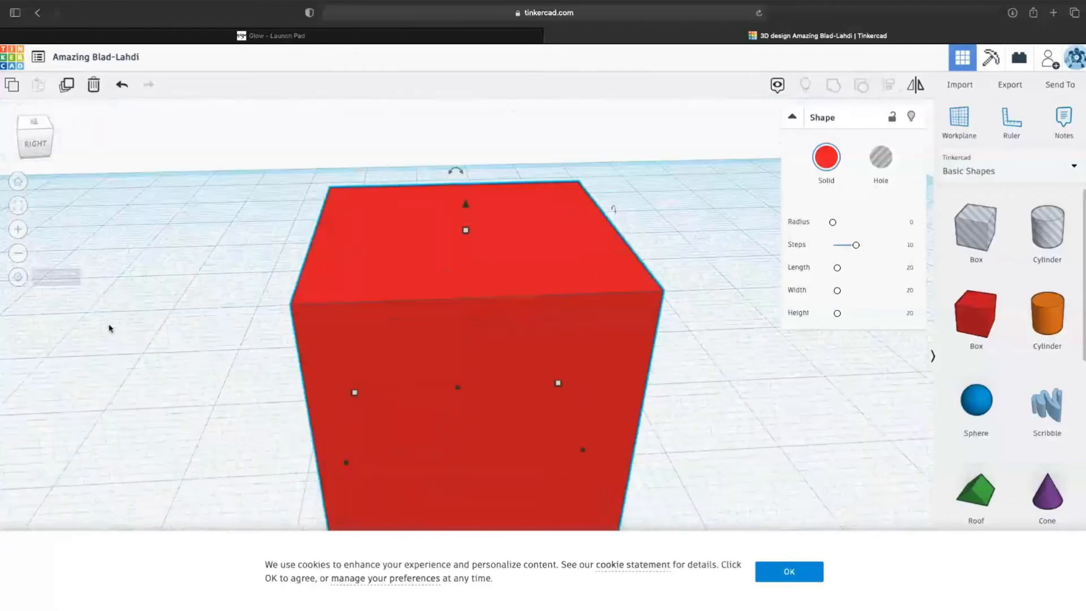
pyautogui.click(805, 575)
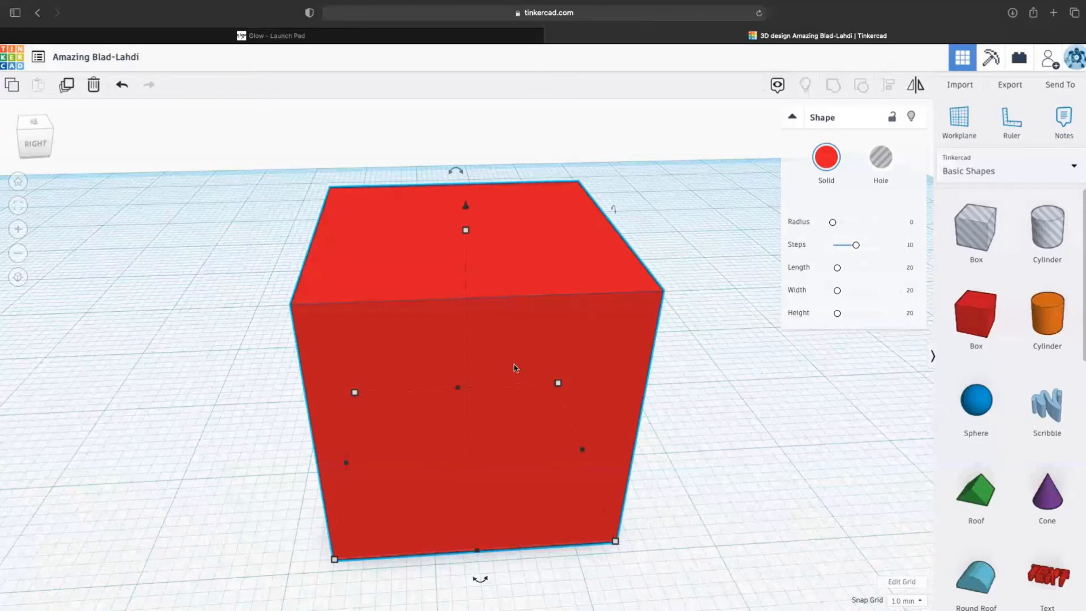
pyautogui.press('Delete')
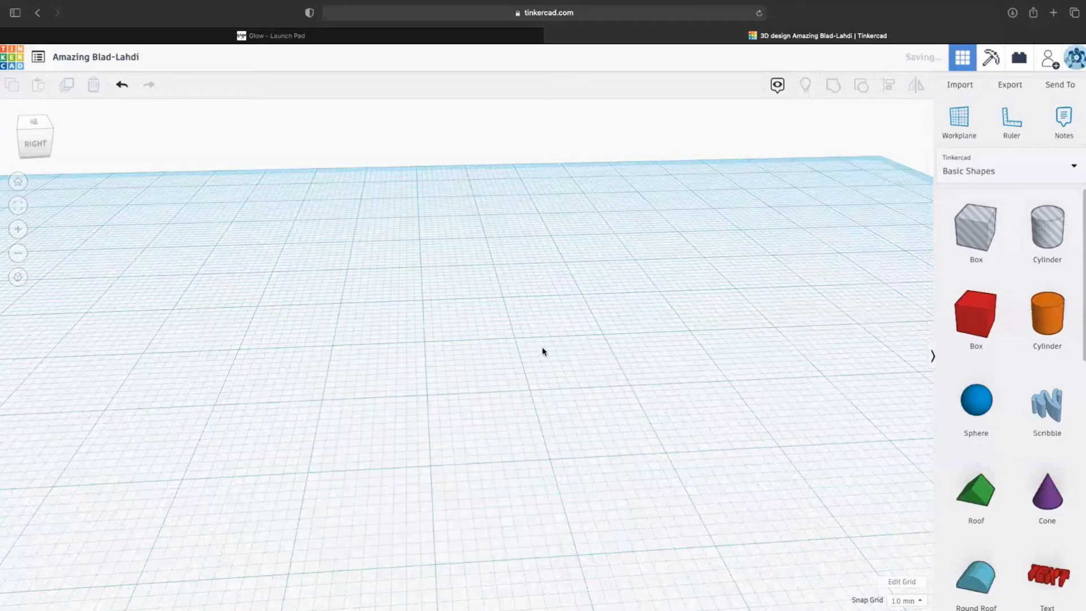
# - Zoom out to the Home view of the empty workplane and bring the browser forward
pyautogui.scroll(-5, 566, 345)
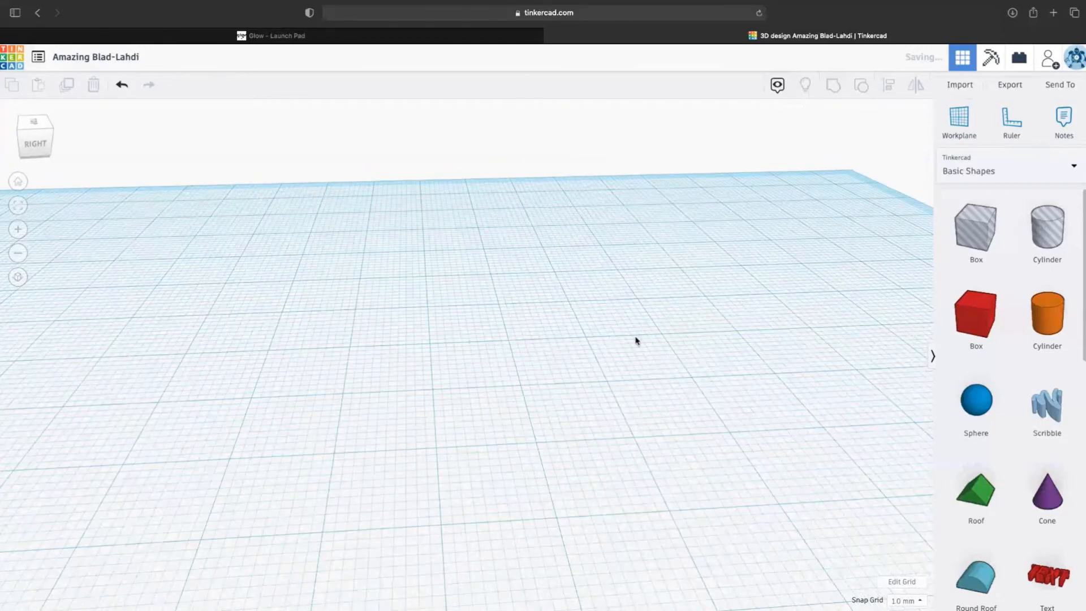
pyautogui.click(20, 182)
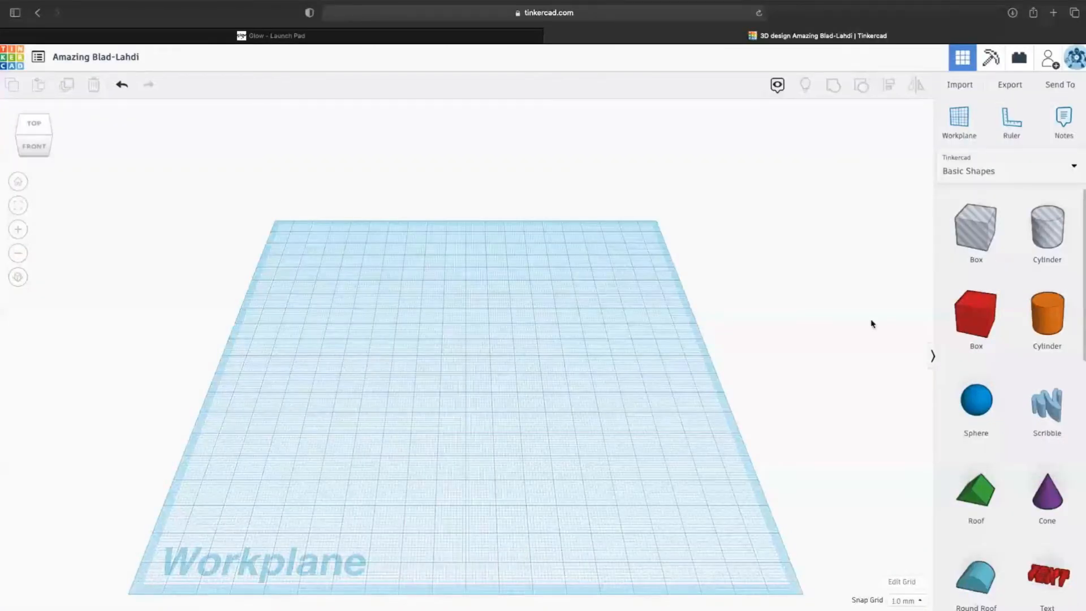
pyautogui.scroll(-4, 871, 324)
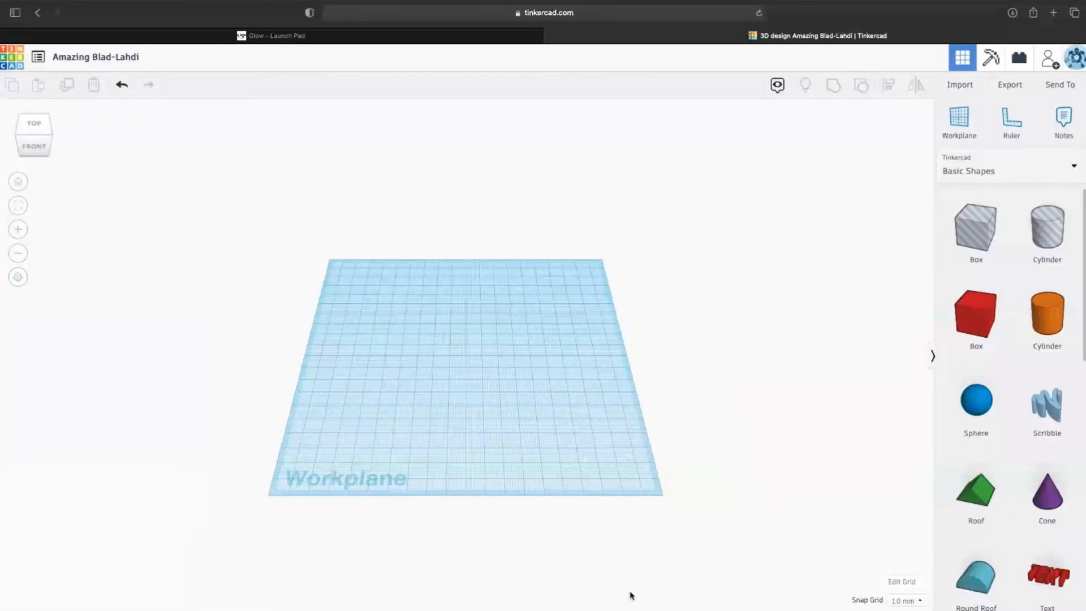
pyautogui.moveTo(626, 601)
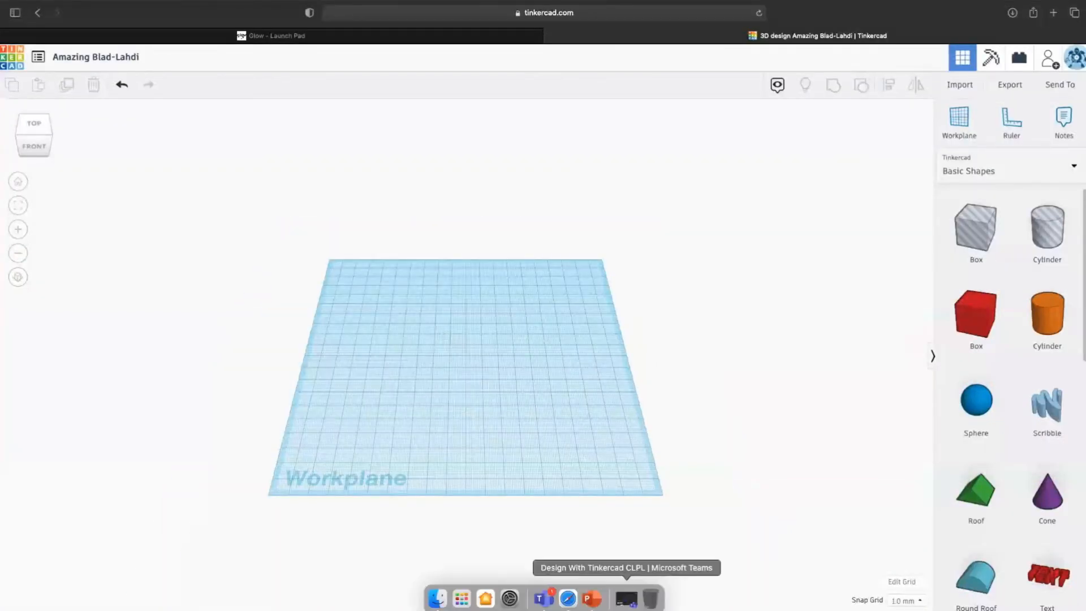
pyautogui.click(568, 595)
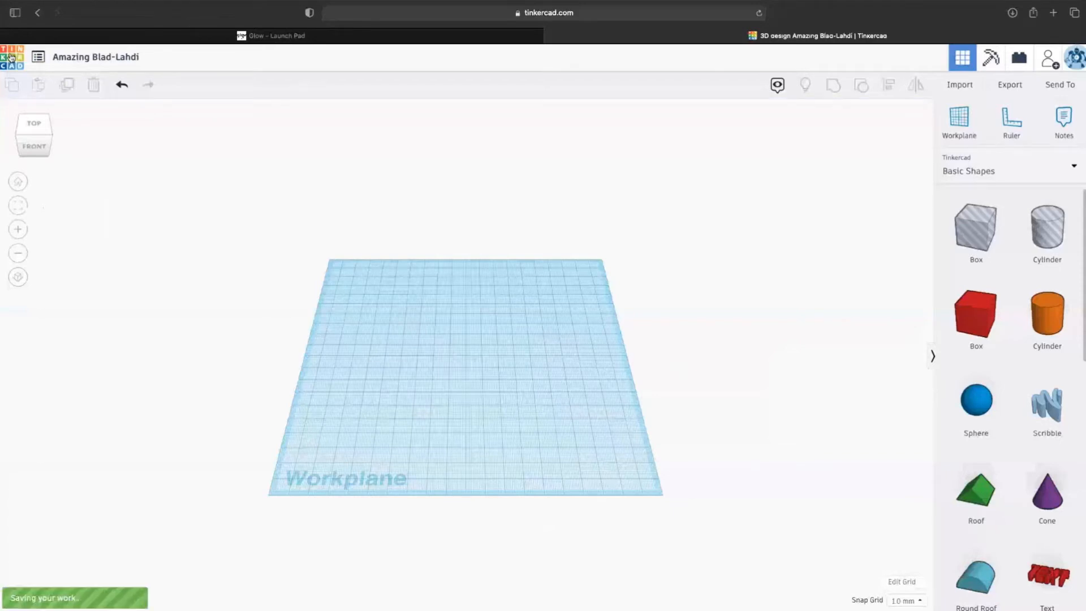
# - From the dashboard, open the Deco Style Chair design with Tinker this
pyautogui.click(10, 57)
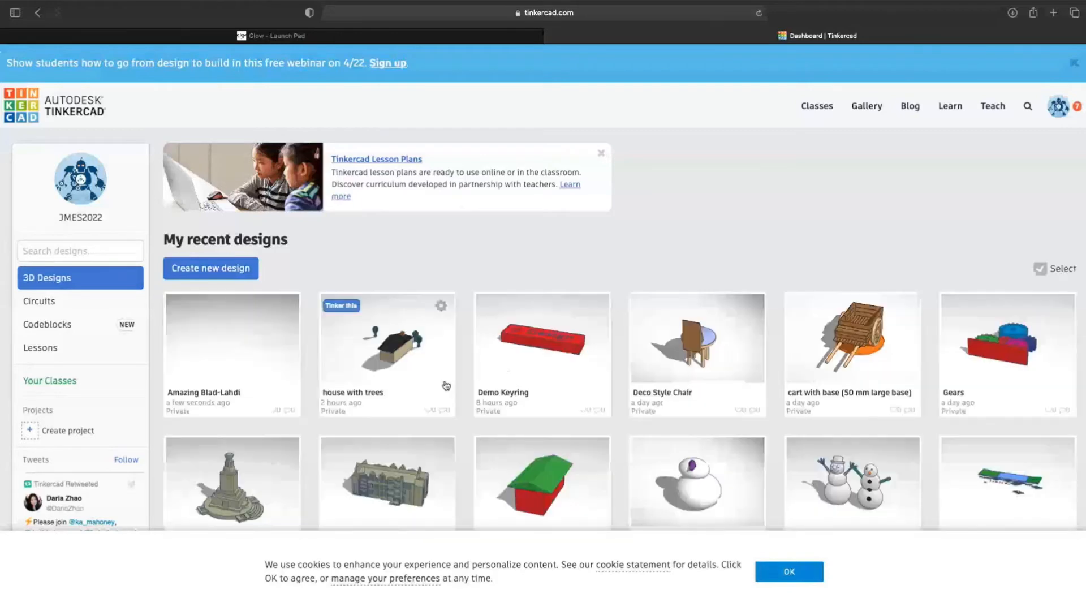
pyautogui.click(682, 357)
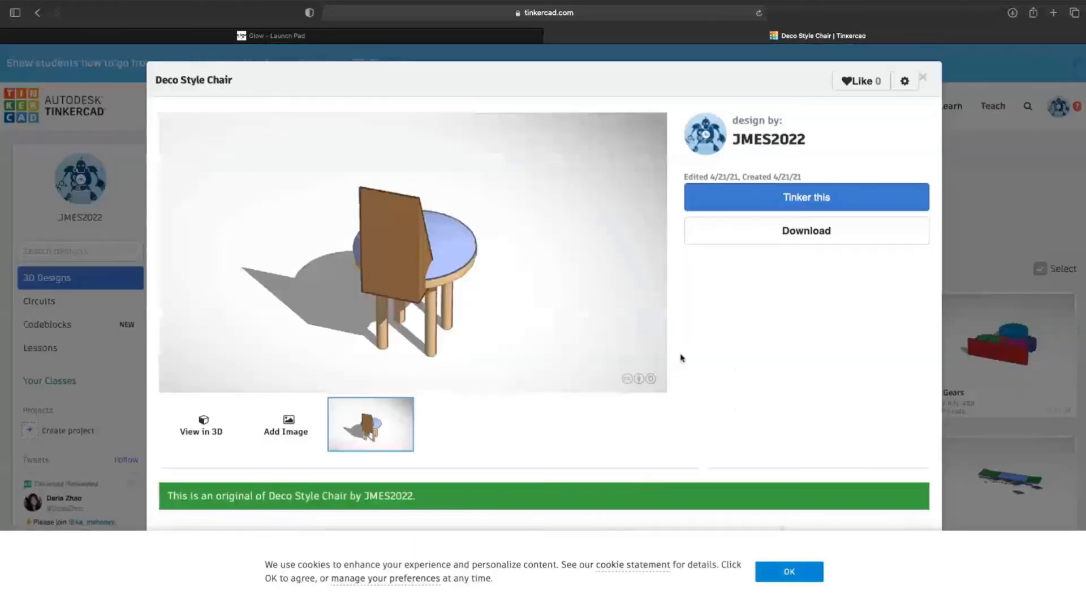
pyautogui.click(794, 194)
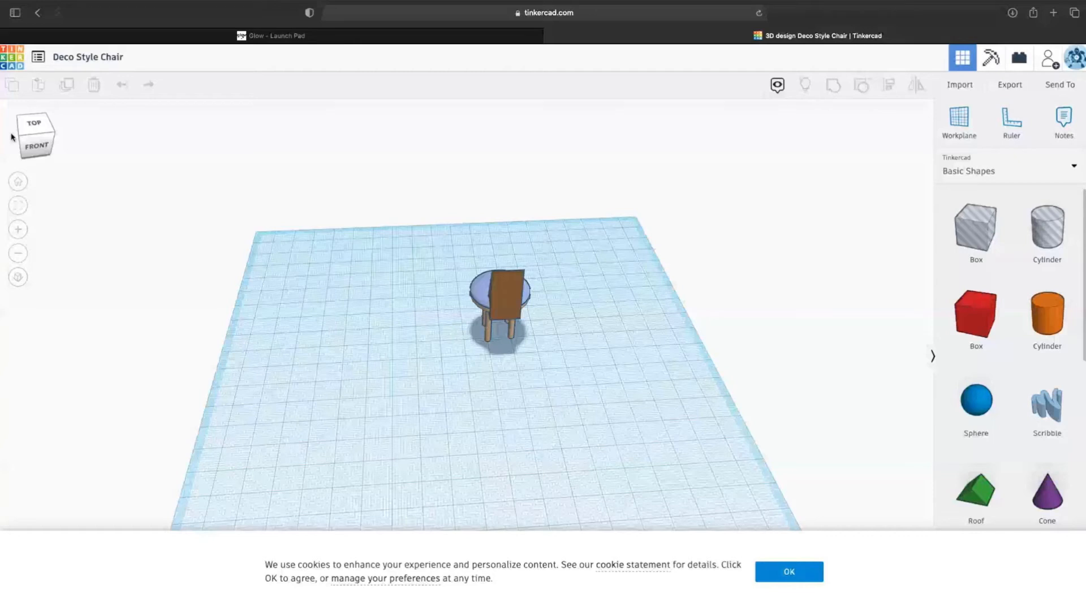
# - Orbit around the chair from the left, back and below, then drag a red Box onto the workplane
pyautogui.moveTo(11, 137); pyautogui.dragTo(57, 134)
pyautogui.click(49, 134)
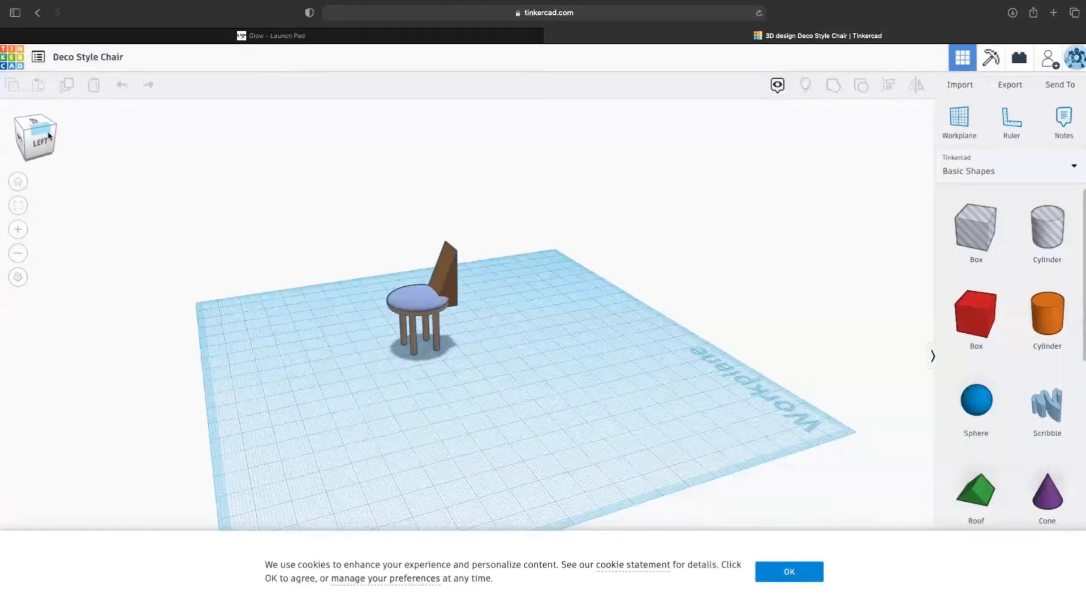
pyautogui.moveTo(47, 133); pyautogui.dragTo(96, 134)
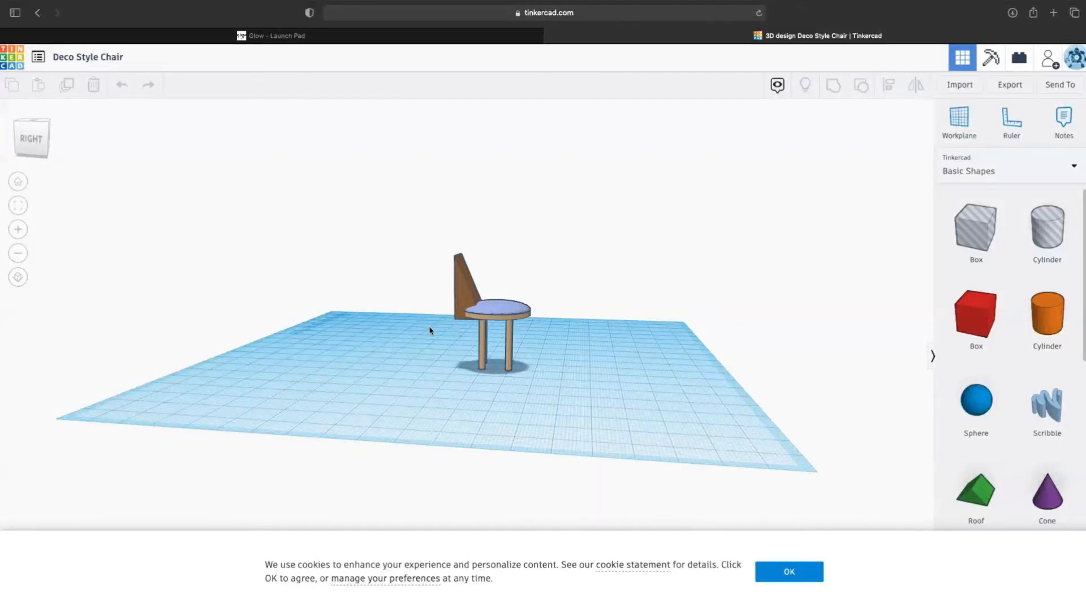
pyautogui.click(17, 156)
pyautogui.click(18, 154)
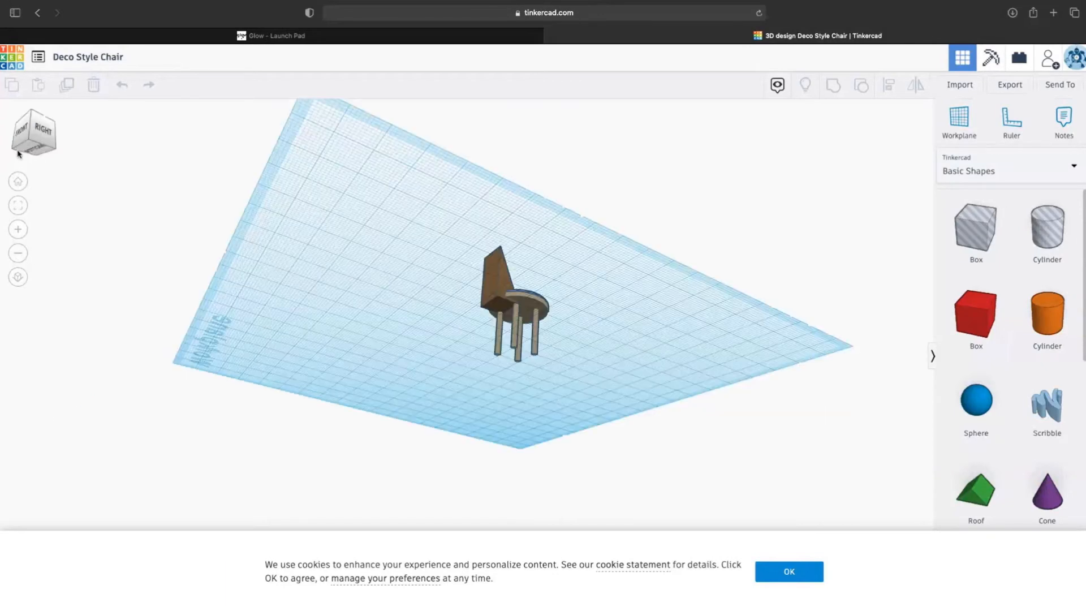
pyautogui.click(17, 153)
pyautogui.moveTo(1, 148); pyautogui.dragTo(24, 143)
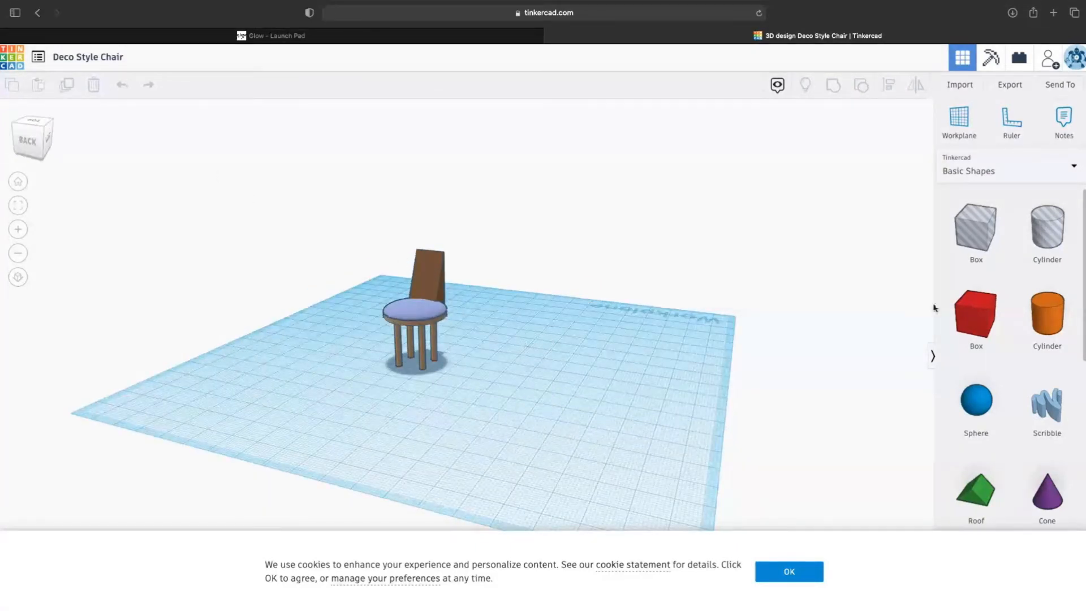
pyautogui.moveTo(962, 311); pyautogui.dragTo(497, 458)
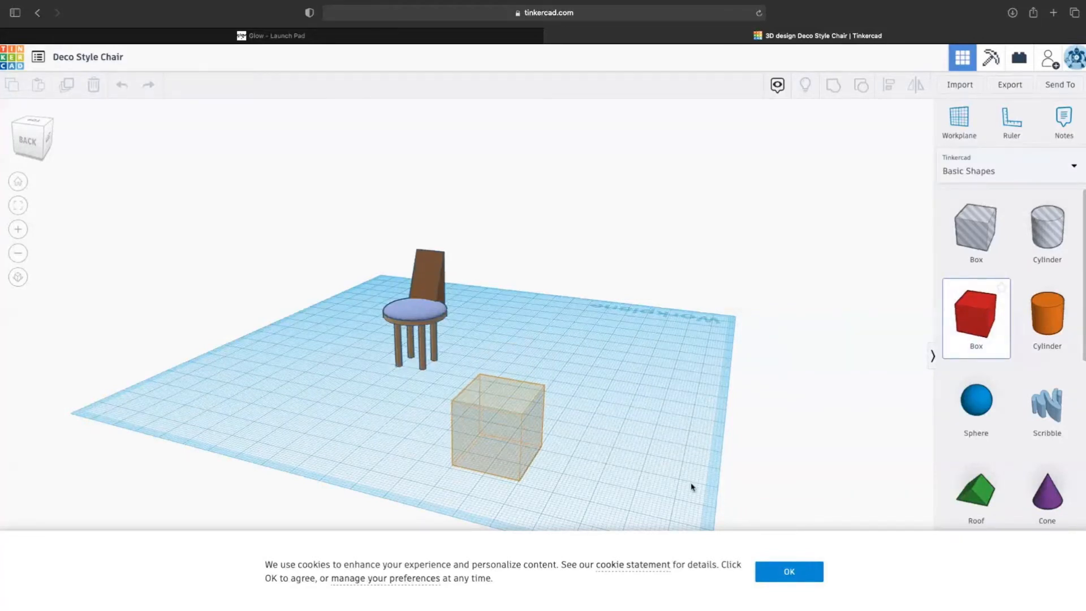
# - Drop the red box in front of the chair and reposition it, checking from the left and above
pyautogui.click(775, 572)
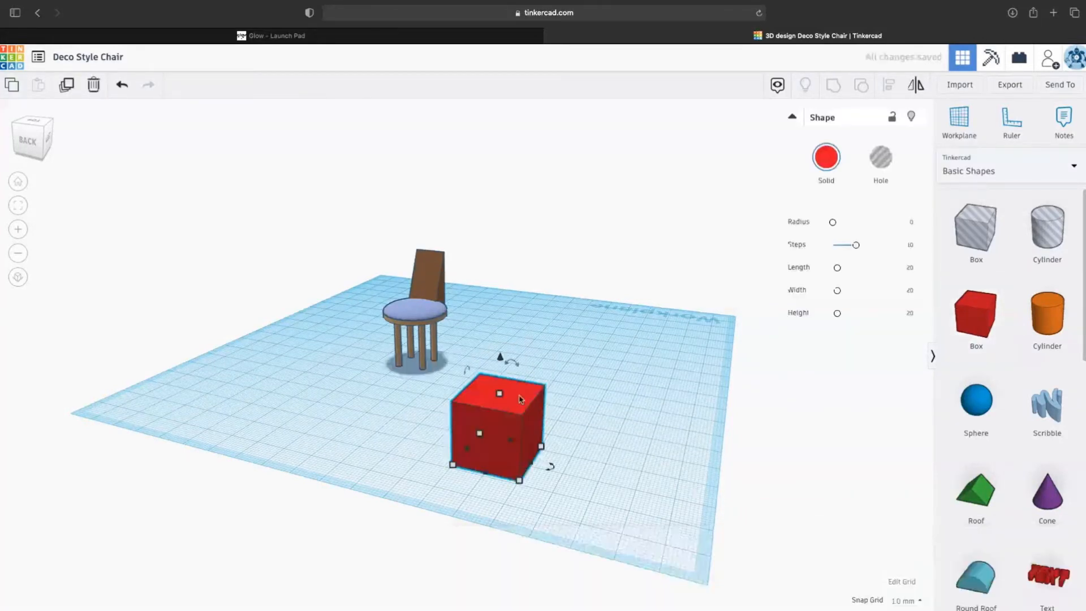
pyautogui.moveTo(34, 144); pyautogui.dragTo(20, 144)
pyautogui.click(21, 144)
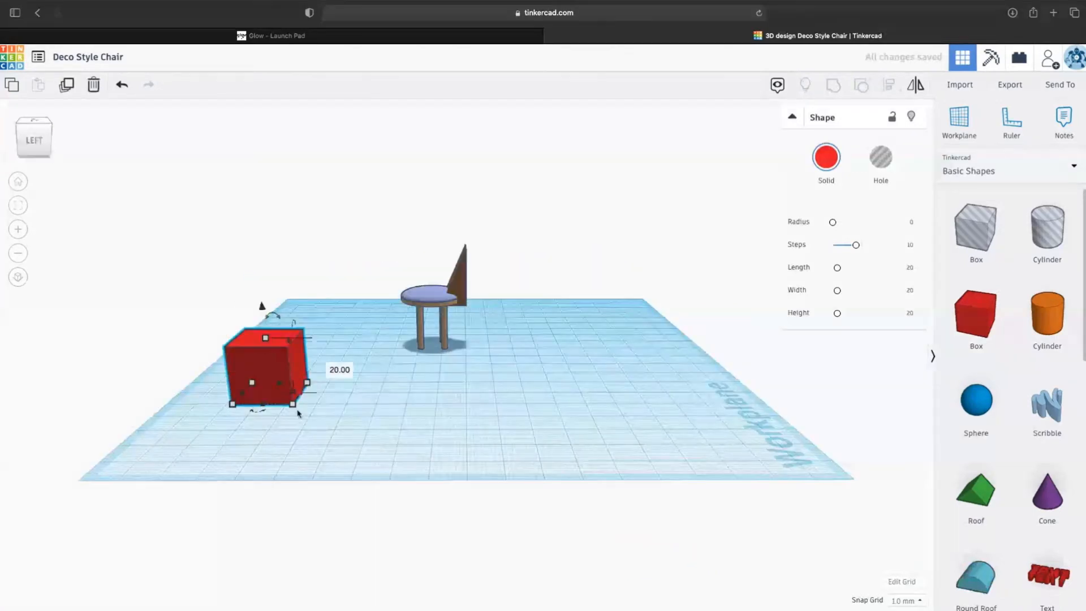
pyautogui.scroll(-3, 1021, 357)
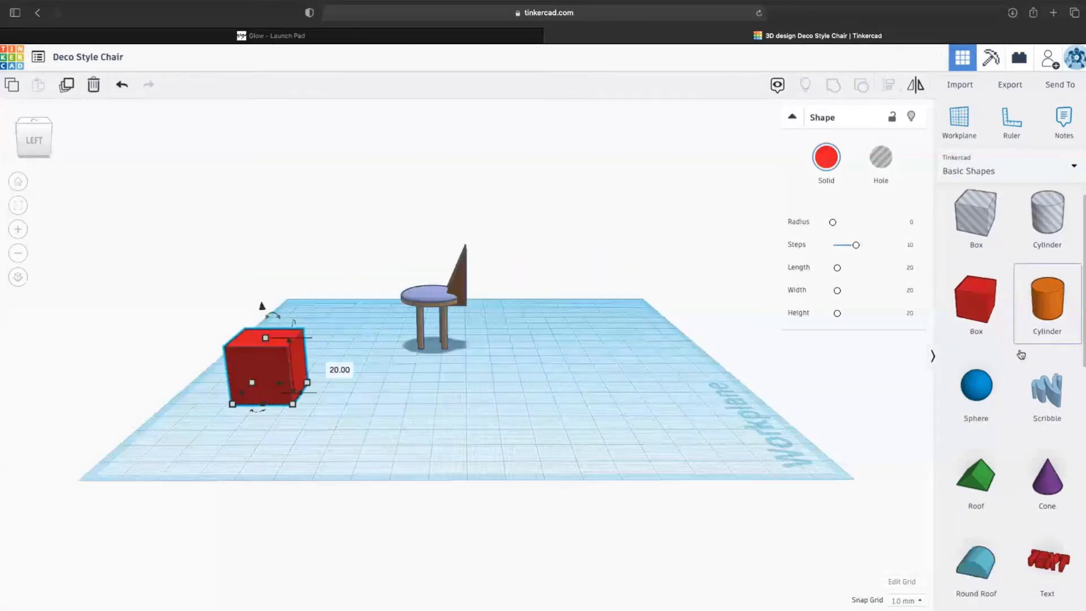
pyautogui.scroll(-5, 1021, 355)
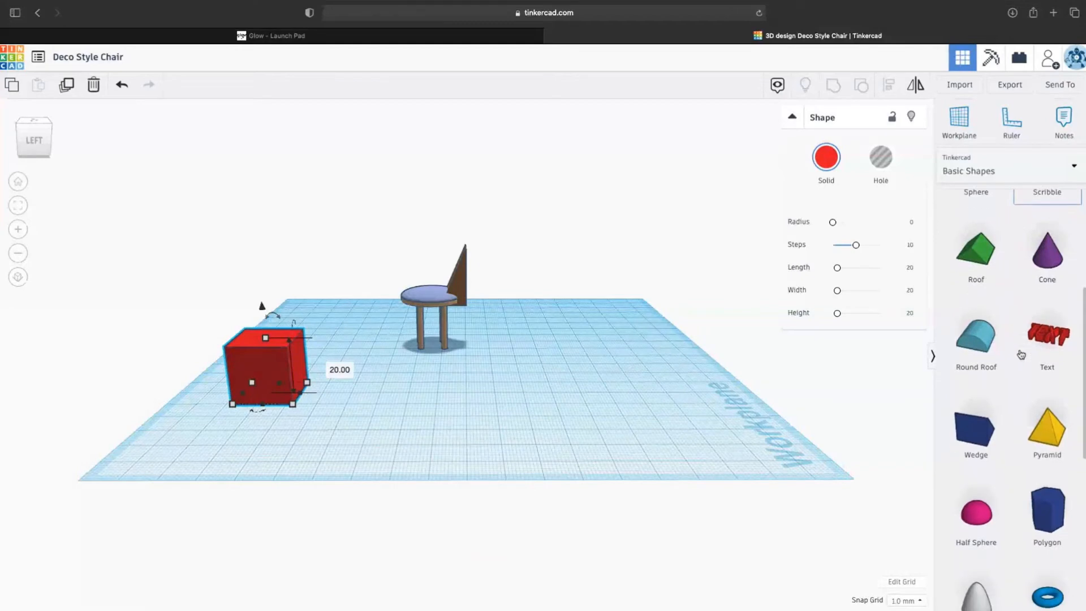
pyautogui.scroll(5, 1021, 355)
pyautogui.scroll(4, 1021, 355)
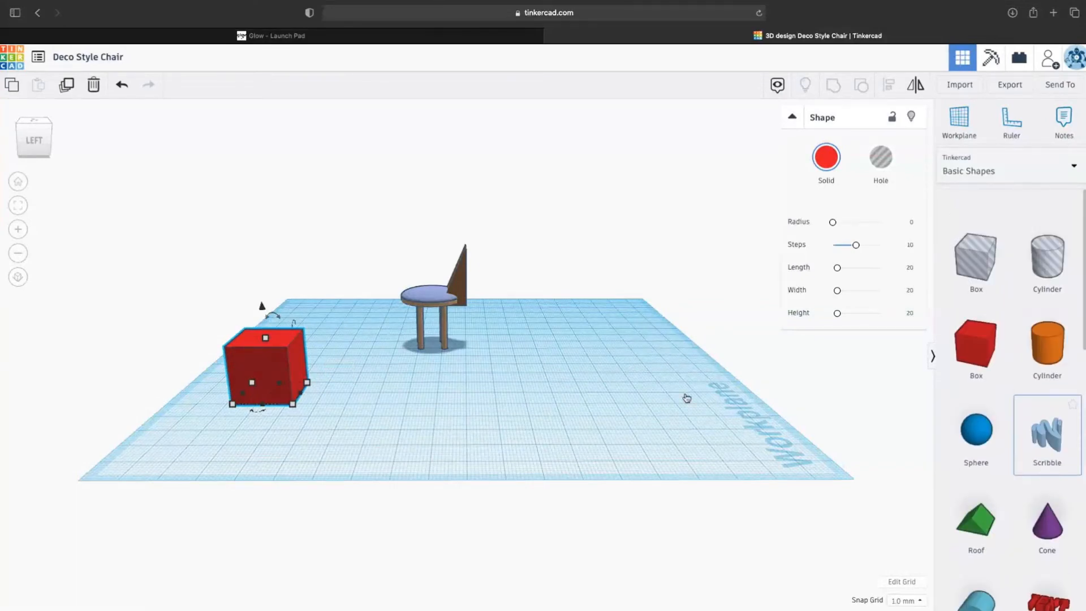
pyautogui.scroll(8, 686, 398)
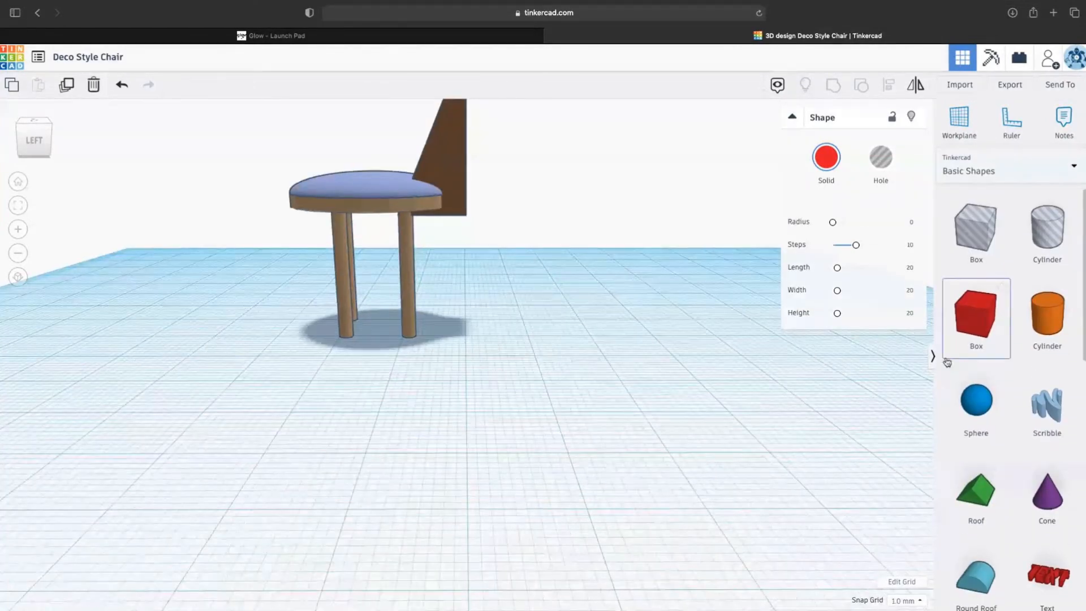
pyautogui.moveTo(33, 139); pyautogui.dragTo(45, 151)
pyautogui.scroll(5, 32, 177)
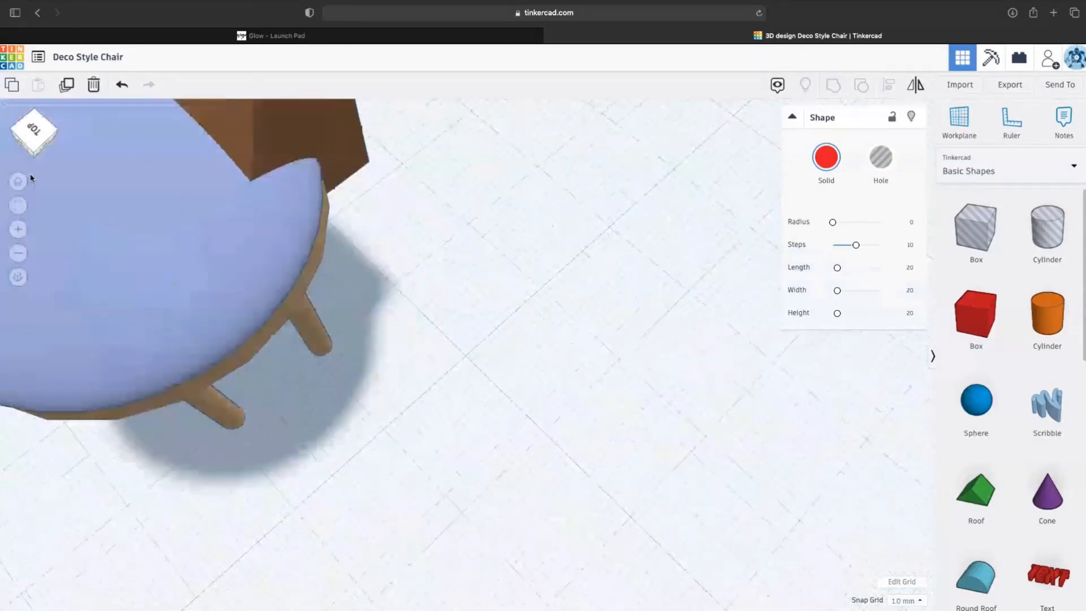
pyautogui.scroll(-10, 30, 179)
pyautogui.scroll(-5, 31, 178)
pyautogui.moveTo(399, 549); pyautogui.dragTo(478, 449)
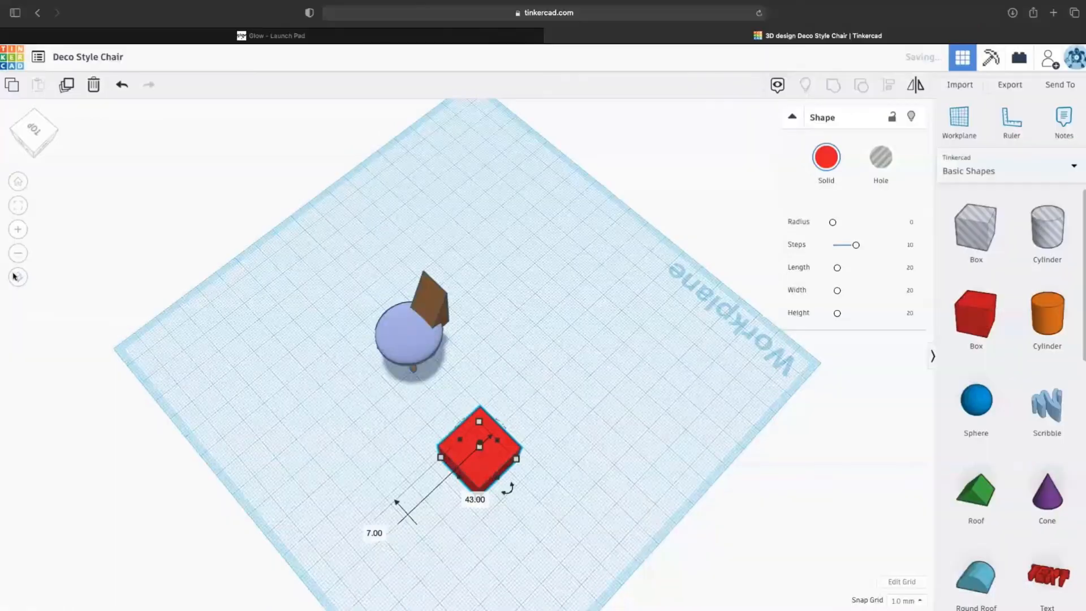
pyautogui.click(18, 205)
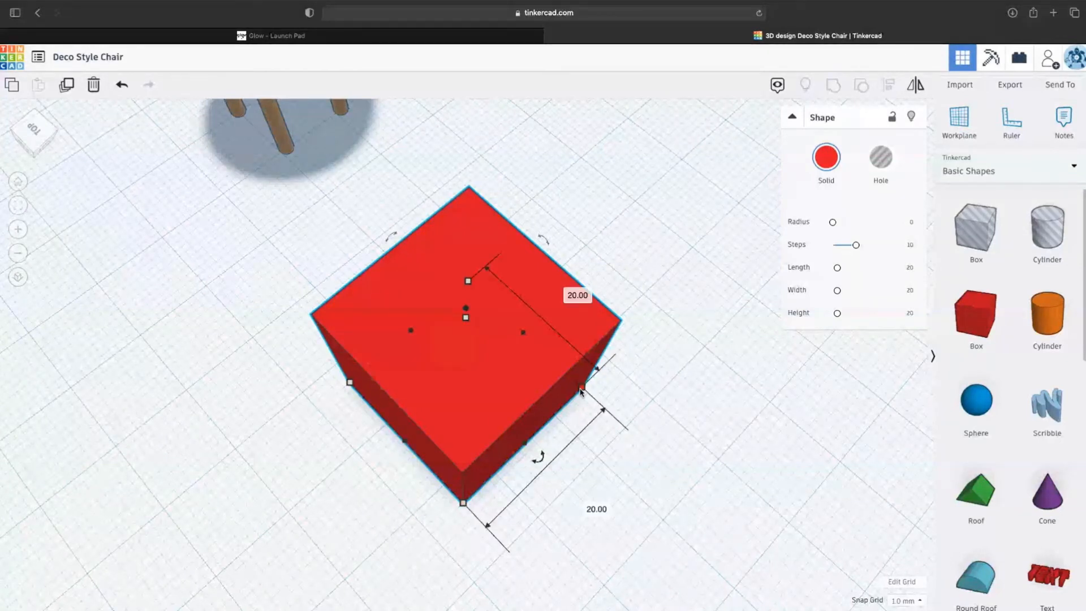
# - Resize the red box to about 78 mm long and 9 mm high, centred in front of the chair
pyautogui.moveTo(582, 389); pyautogui.dragTo(325, 572)
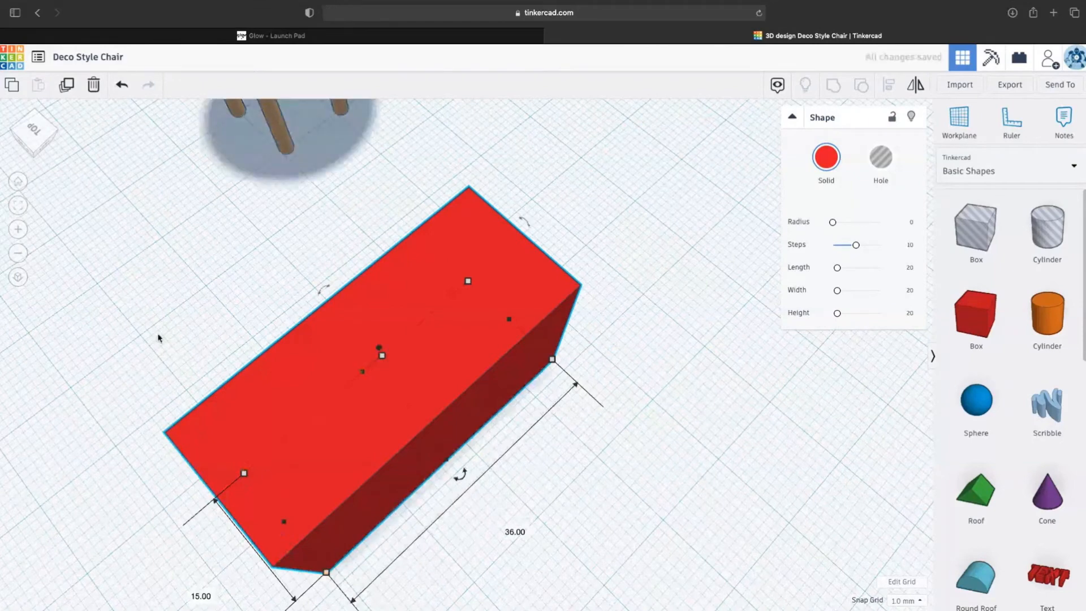
pyautogui.click(18, 182)
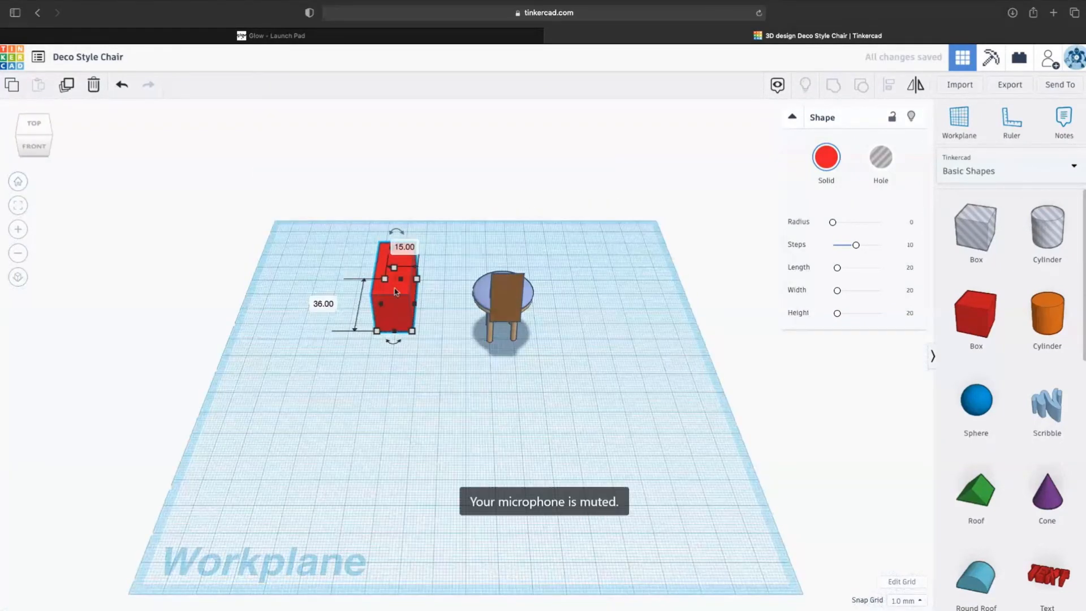
pyautogui.moveTo(411, 331)
pyautogui.mouseDown()
pyautogui.moveTo(442, 332)
pyautogui.moveTo(422, 332)
pyautogui.mouseUp()
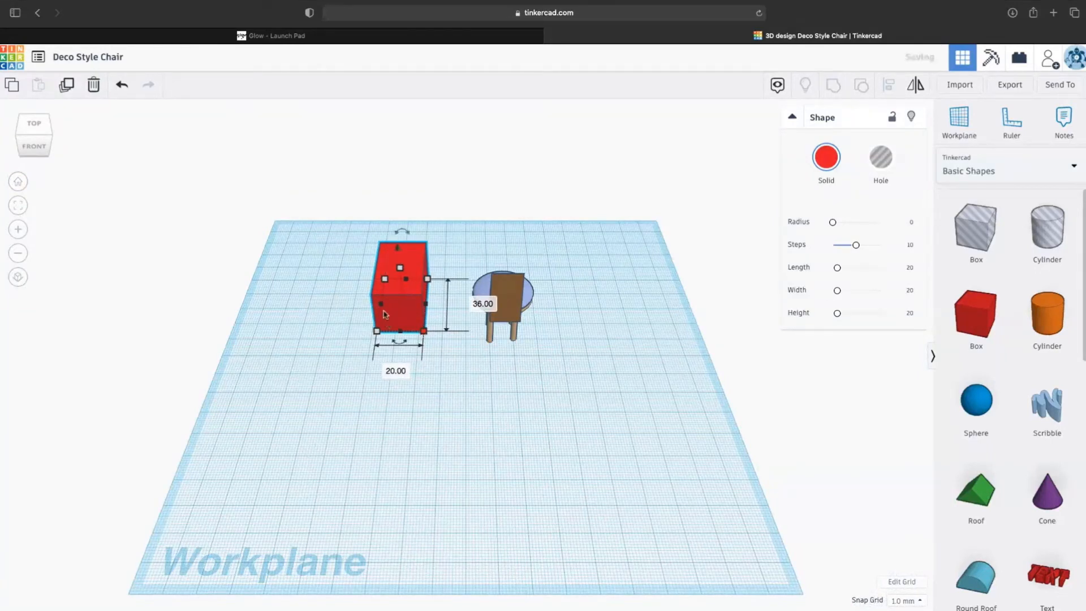
pyautogui.moveTo(400, 269); pyautogui.dragTo(403, 290)
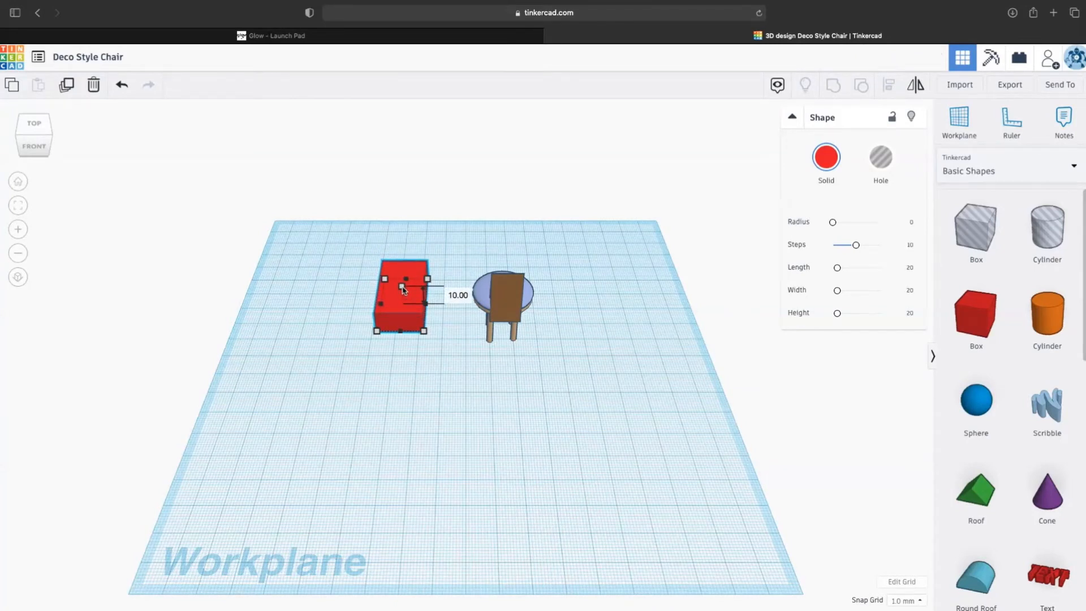
pyautogui.moveTo(377, 330); pyautogui.dragTo(254, 322)
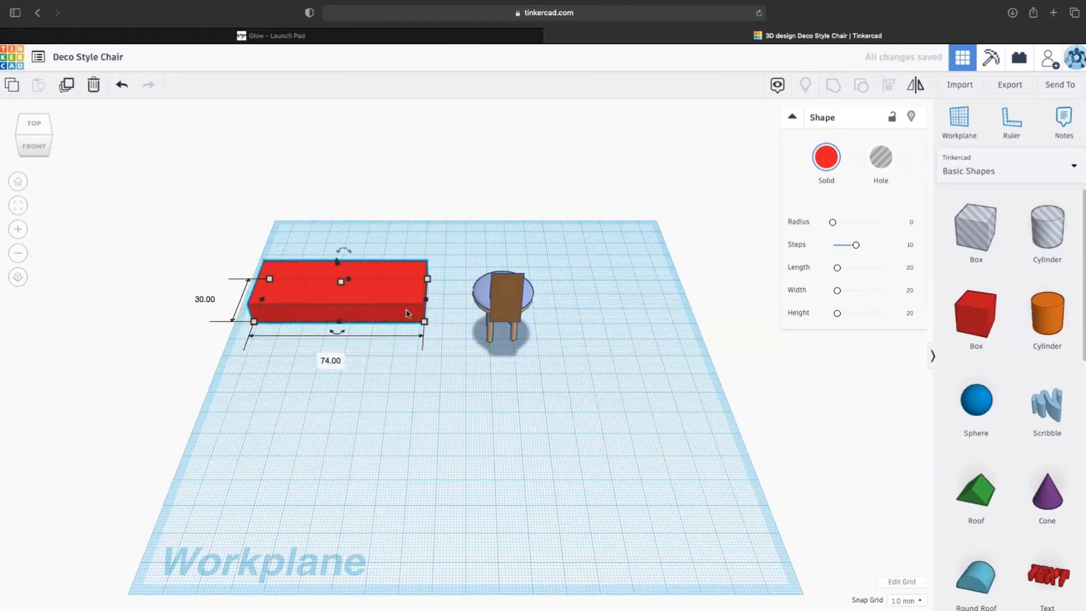
pyautogui.moveTo(389, 301); pyautogui.dragTo(552, 447)
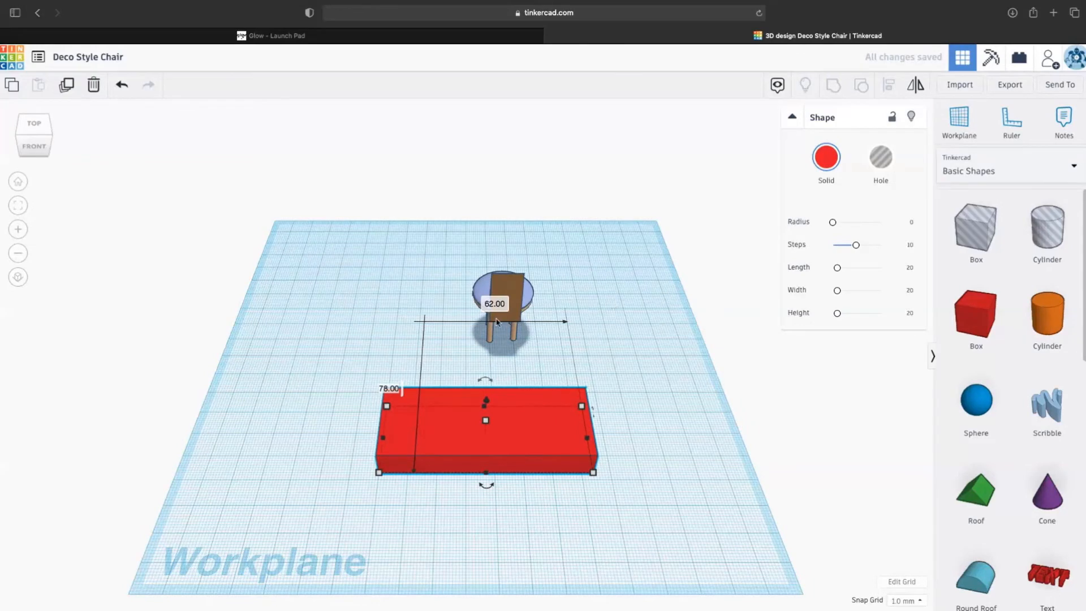
# - Select the chair and bring up its rotation controls
pyautogui.click(518, 293)
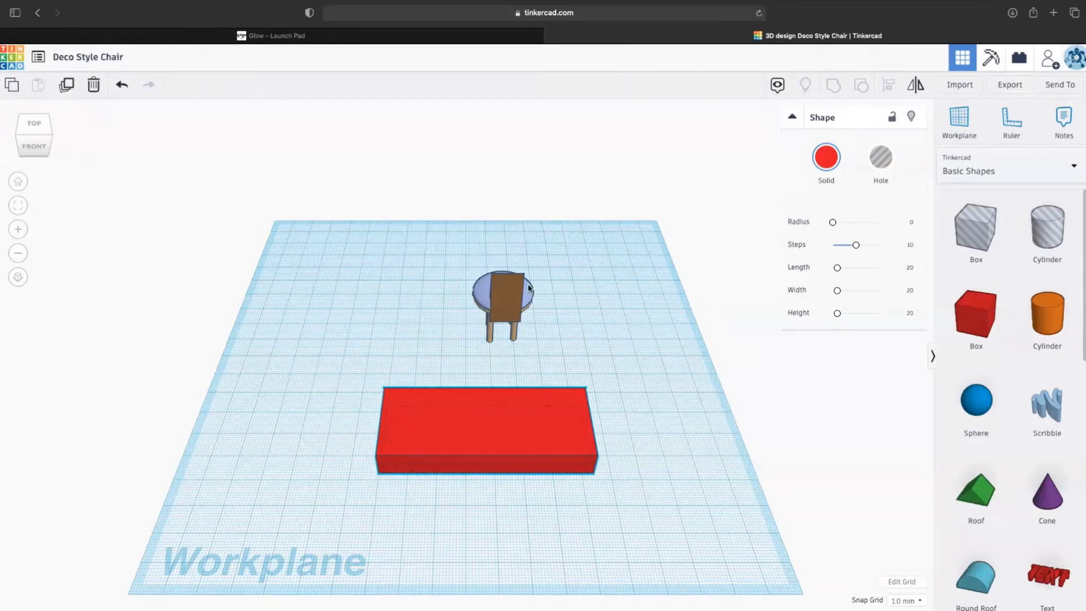
pyautogui.click(513, 325)
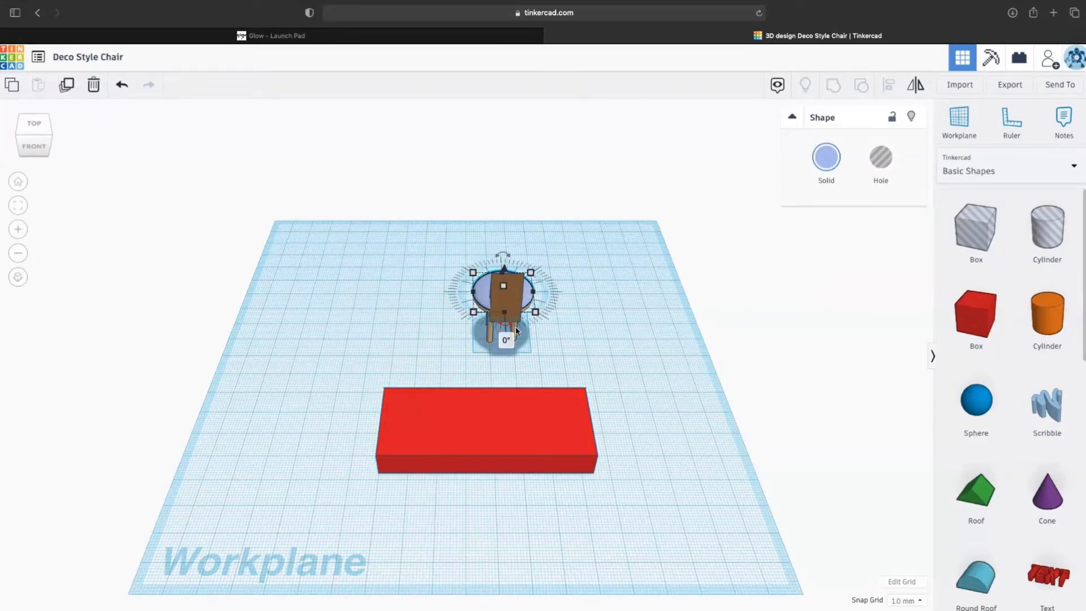
pyautogui.click(627, 418)
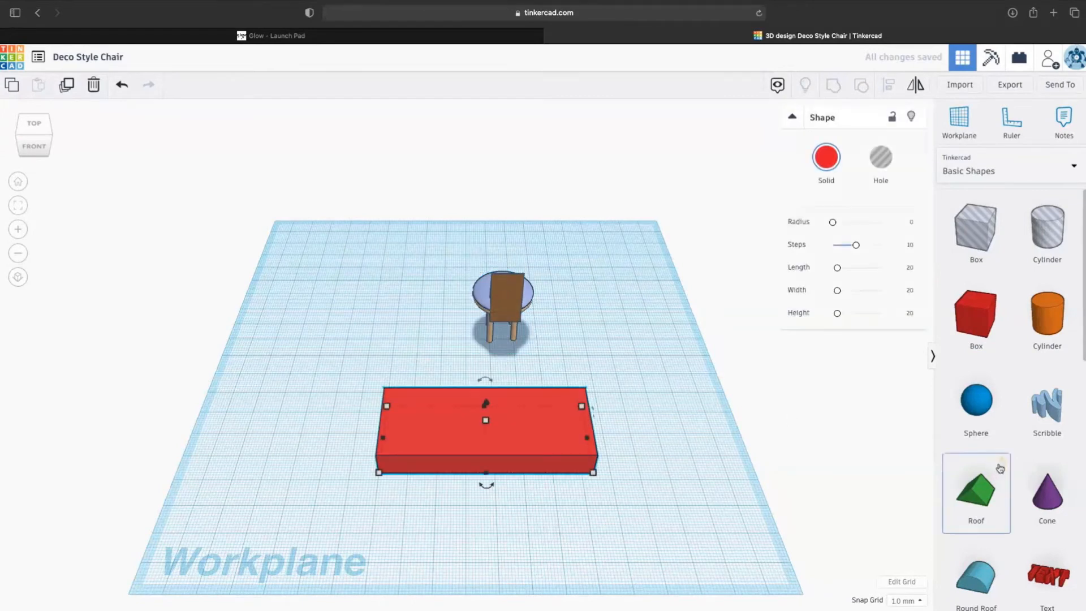
# - Drop an orange cylinder left of the red box and check the Snap Grid spacing options
pyautogui.scroll(-2, 1047, 461)
pyautogui.moveTo(1048, 266); pyautogui.dragTo(309, 413)
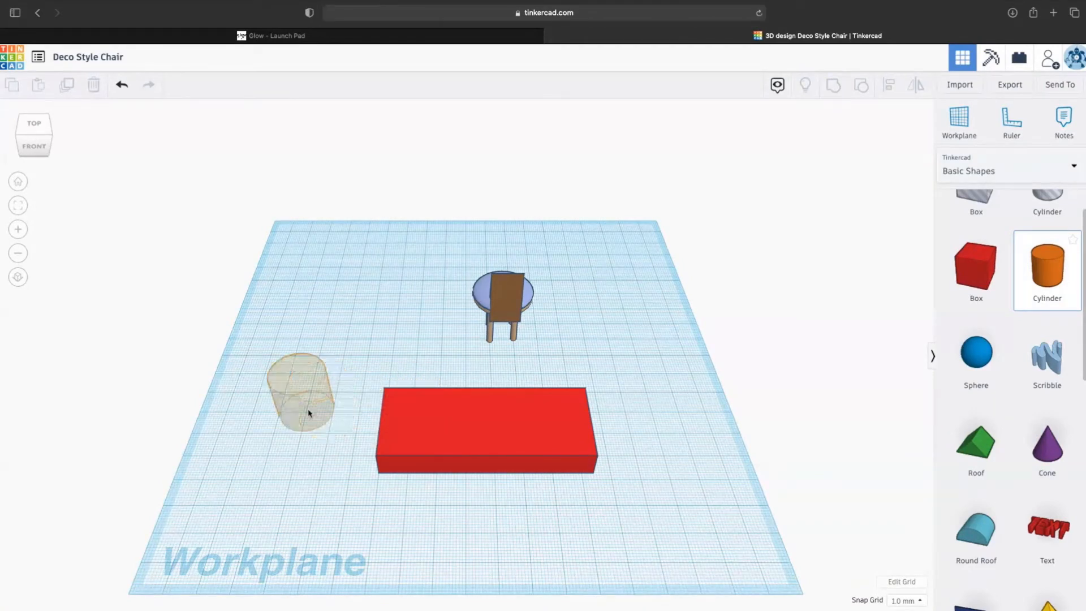
pyautogui.click(291, 400)
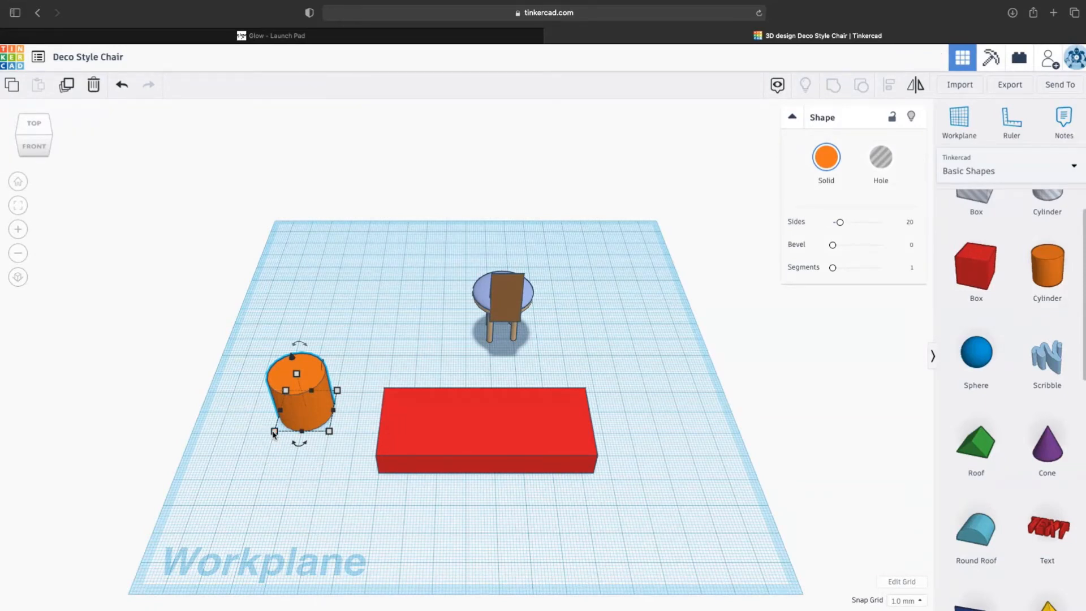
pyautogui.scroll(5, 342, 417)
pyautogui.scroll(-5, 661, 400)
pyautogui.scroll(-2, 660, 399)
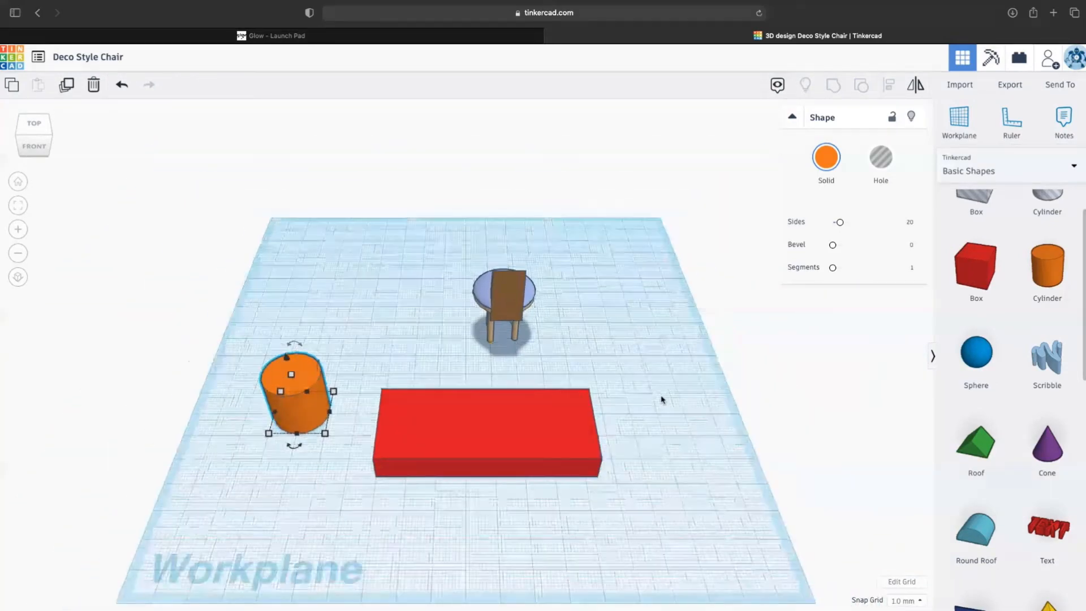
pyautogui.click(905, 602)
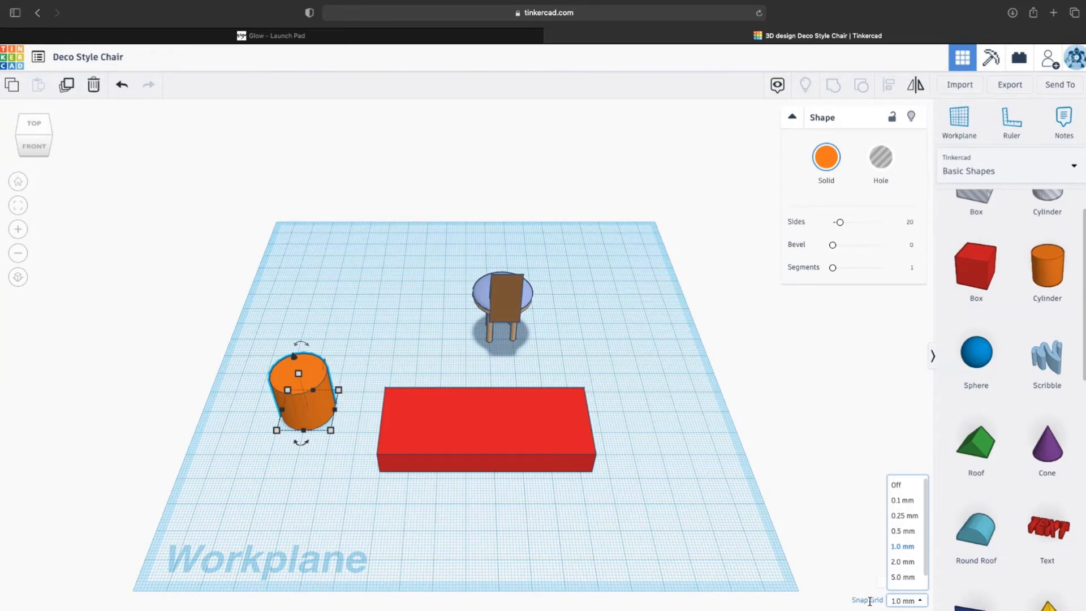
# - Shrink the orange cylinder to 4 x 4 mm and set it atop the red box's left end
pyautogui.click(852, 487)
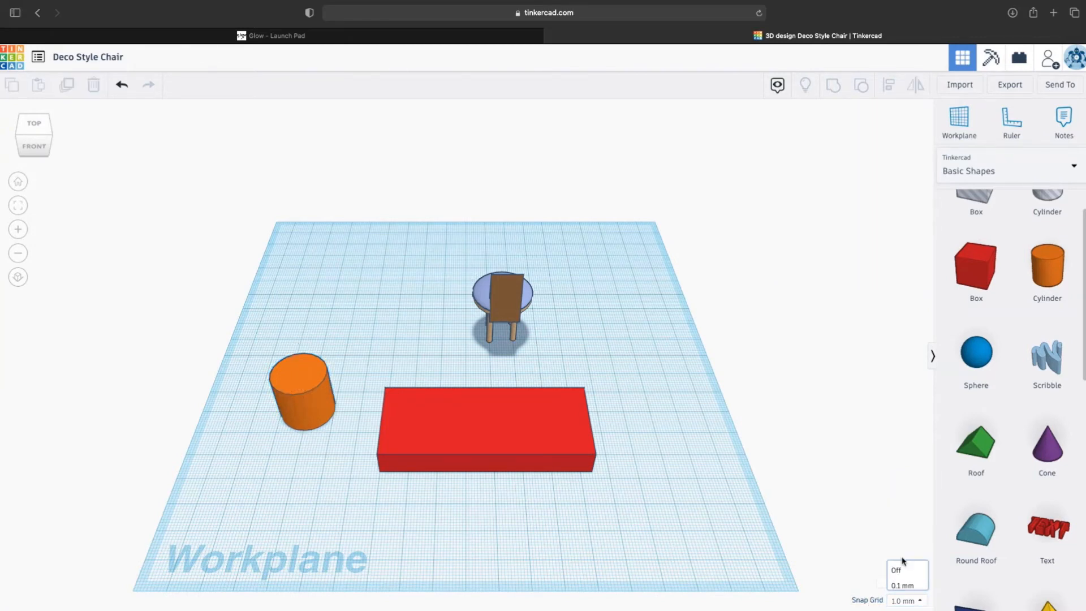
pyautogui.scroll(-2, 911, 573)
pyautogui.scroll(-3, 911, 573)
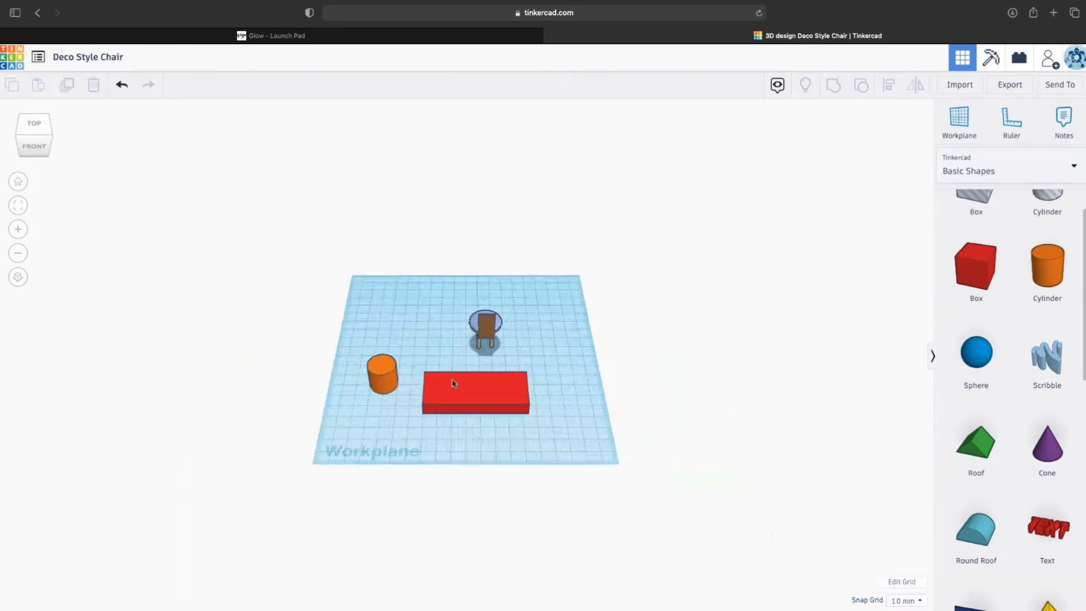
pyautogui.scroll(5, 436, 391)
pyautogui.click(334, 389)
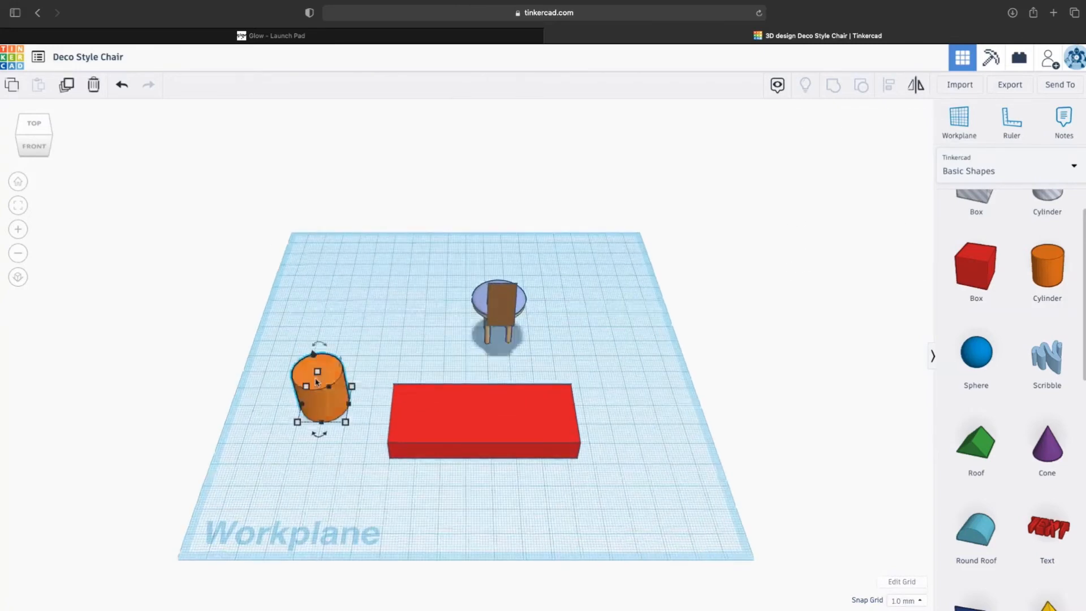
pyautogui.moveTo(297, 423); pyautogui.dragTo(317, 419)
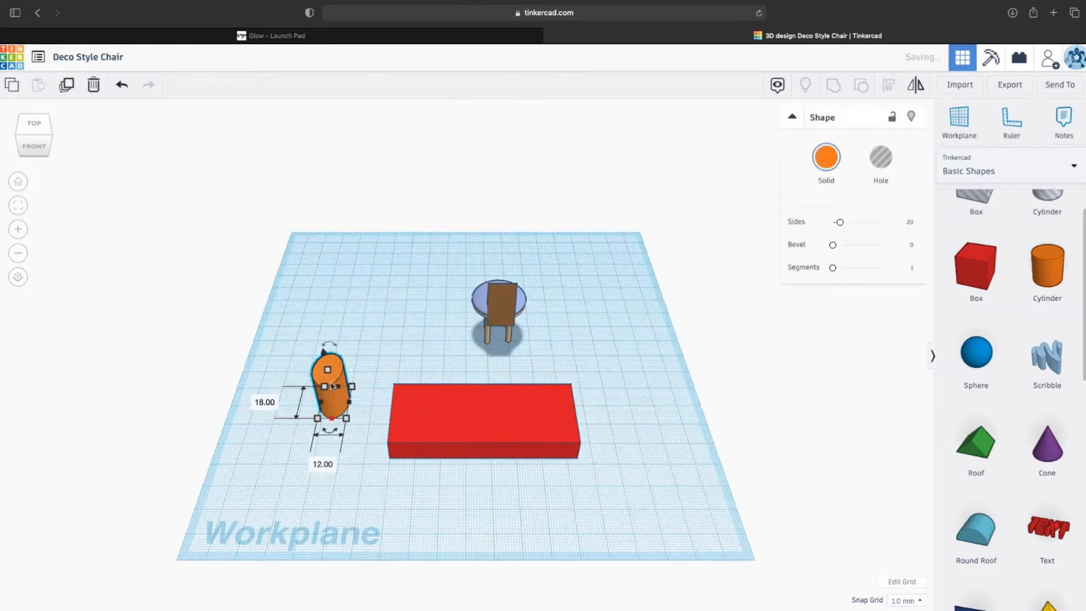
pyautogui.click(392, 448)
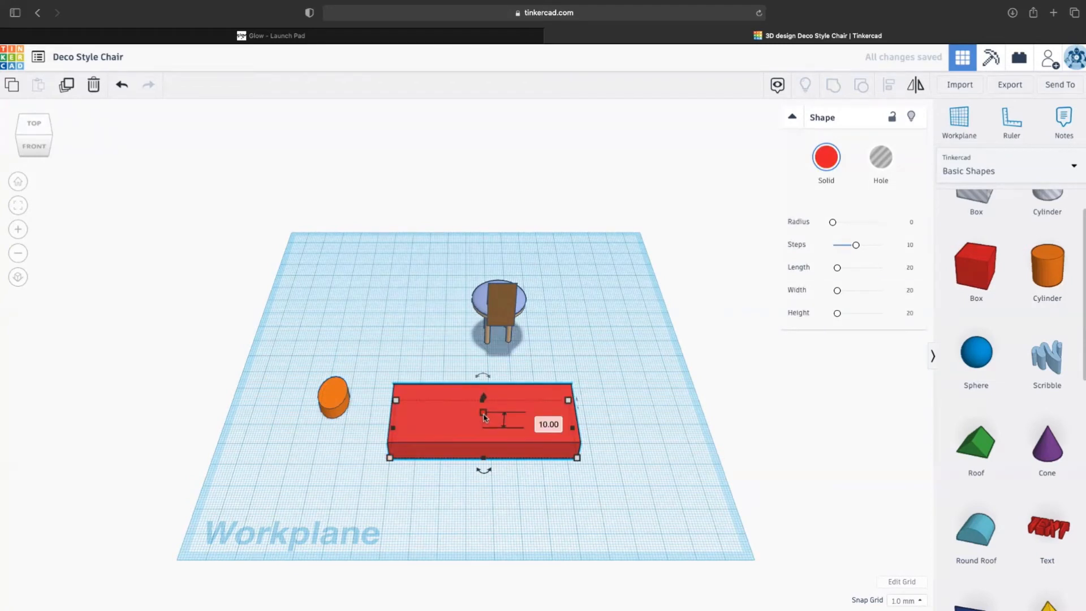
pyautogui.click(331, 395)
pyautogui.moveTo(332, 395); pyautogui.dragTo(416, 390)
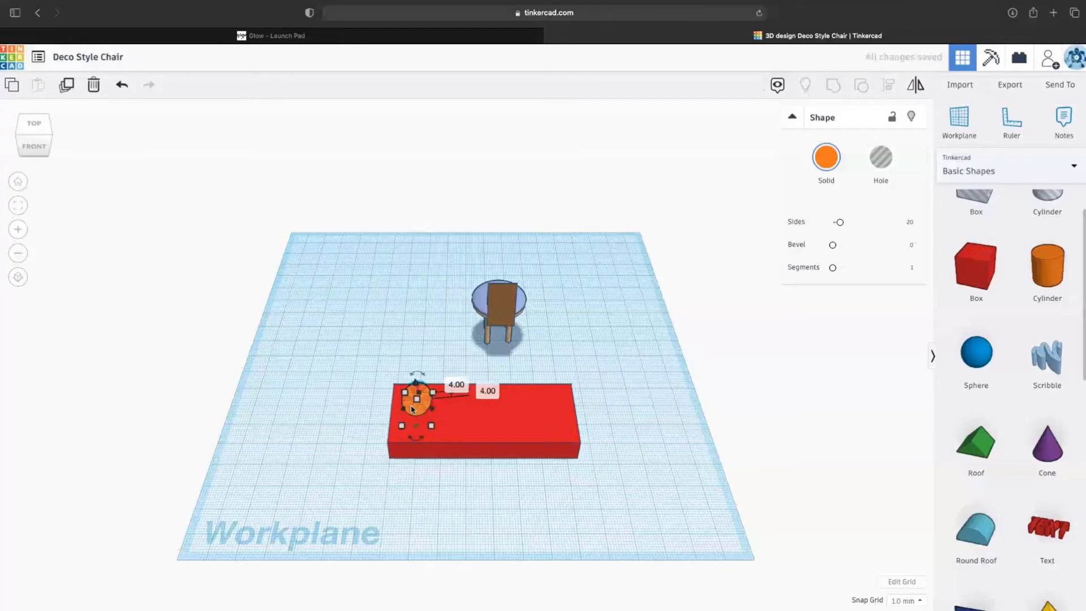
pyautogui.click(417, 422)
pyautogui.moveTo(19, 148); pyautogui.dragTo(44, 143)
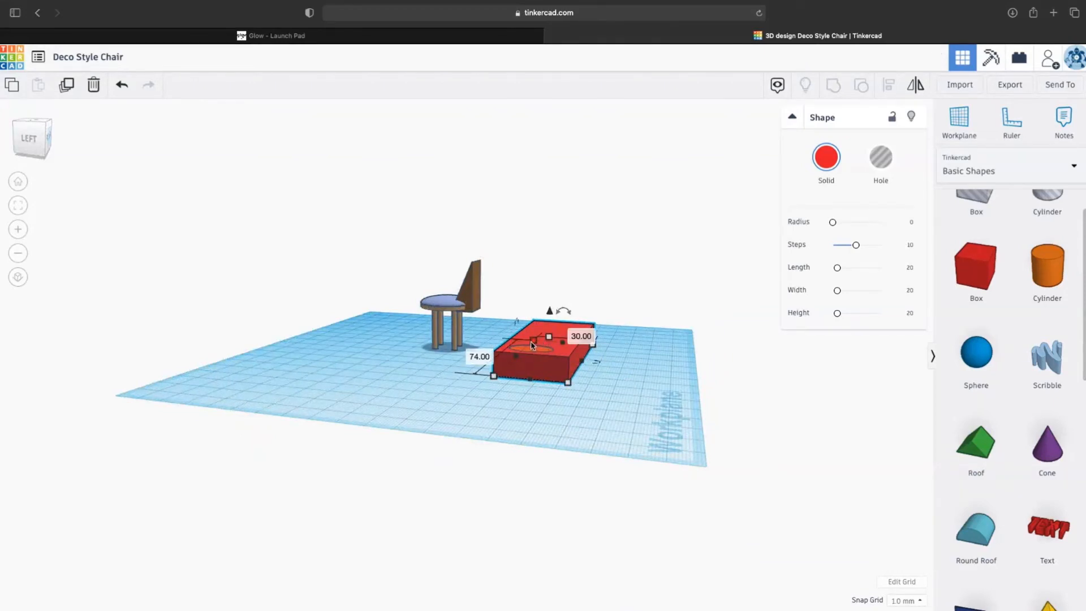
# - Resize the red box from its corner and turn the orange cylinder into a hole
pyautogui.moveTo(533, 337); pyautogui.dragTo(548, 342)
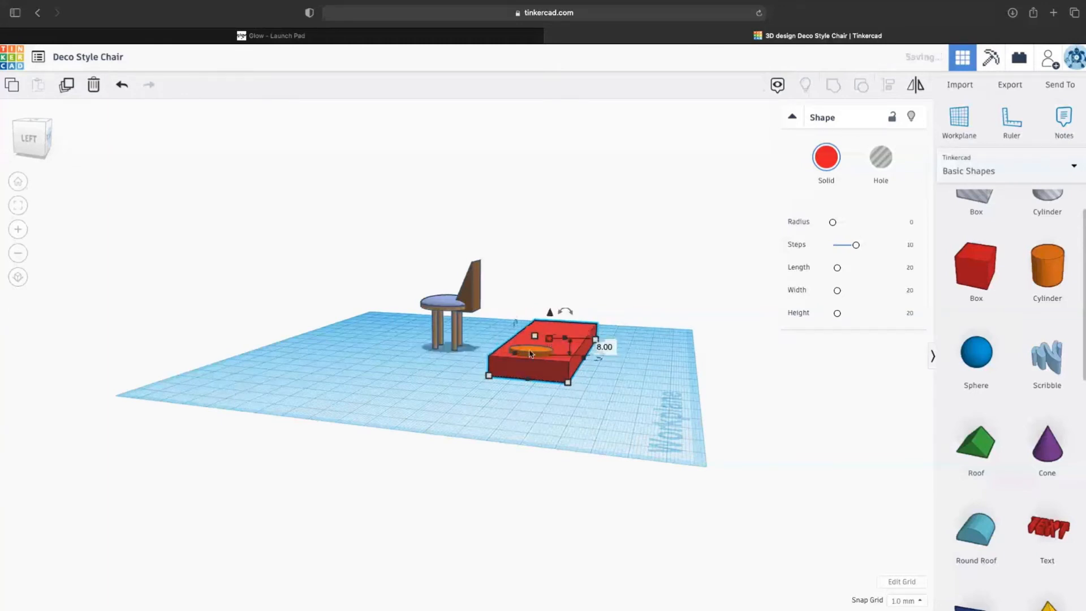
pyautogui.click(538, 351)
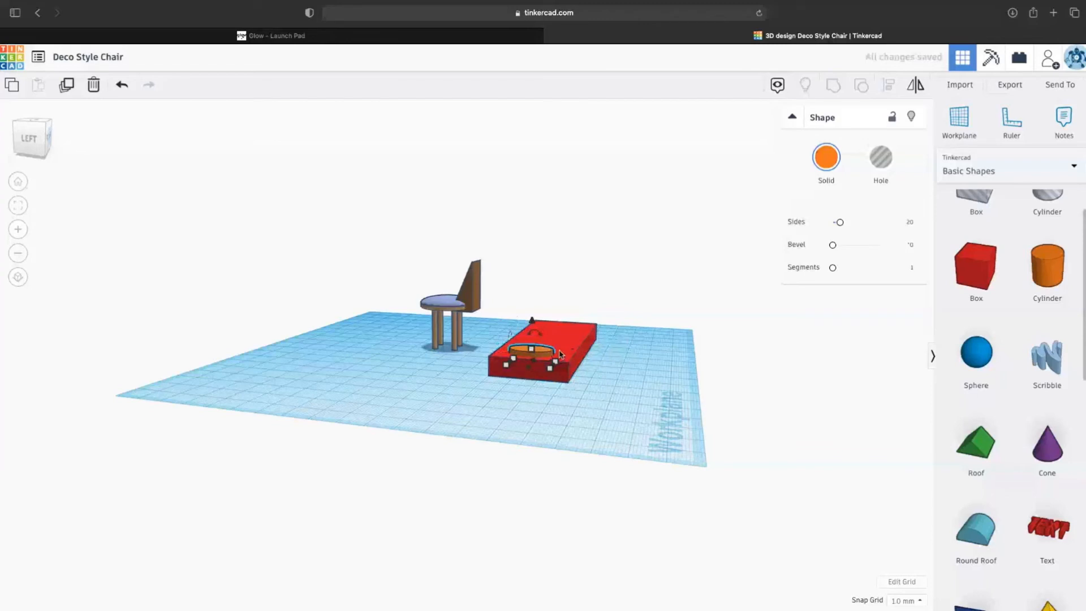
pyautogui.click(889, 160)
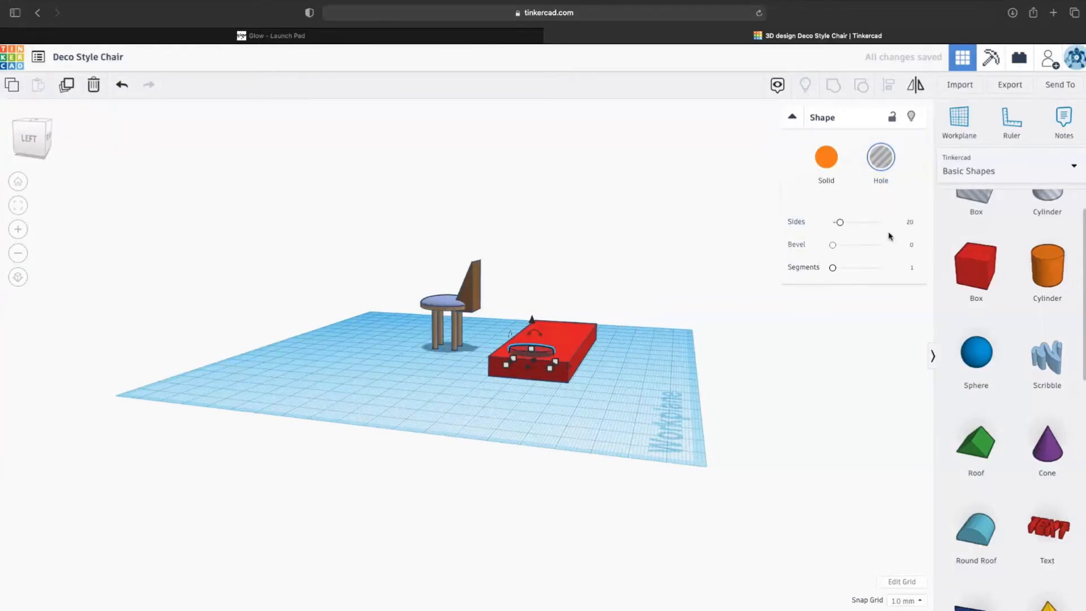
# - Sink the hole cylinder through the red box and set its height to 13.00
pyautogui.moveTo(41, 130)
pyautogui.mouseDown()
pyautogui.moveTo(15, 136)
pyautogui.moveTo(32, 112)
pyautogui.mouseUp()
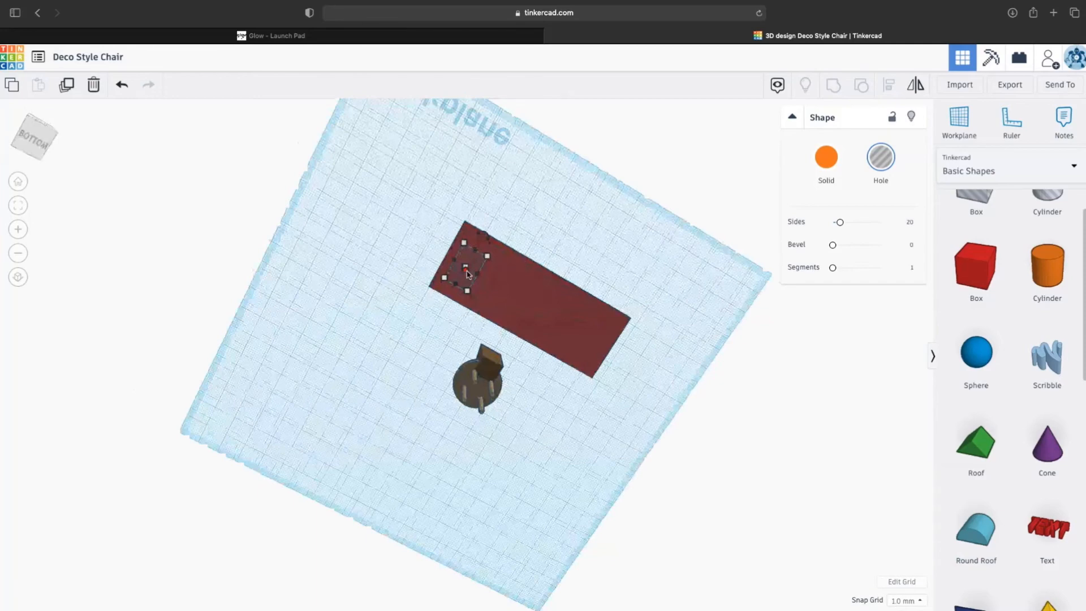
pyautogui.moveTo(467, 269); pyautogui.dragTo(466, 271)
pyautogui.moveTo(44, 130); pyautogui.dragTo(42, 151)
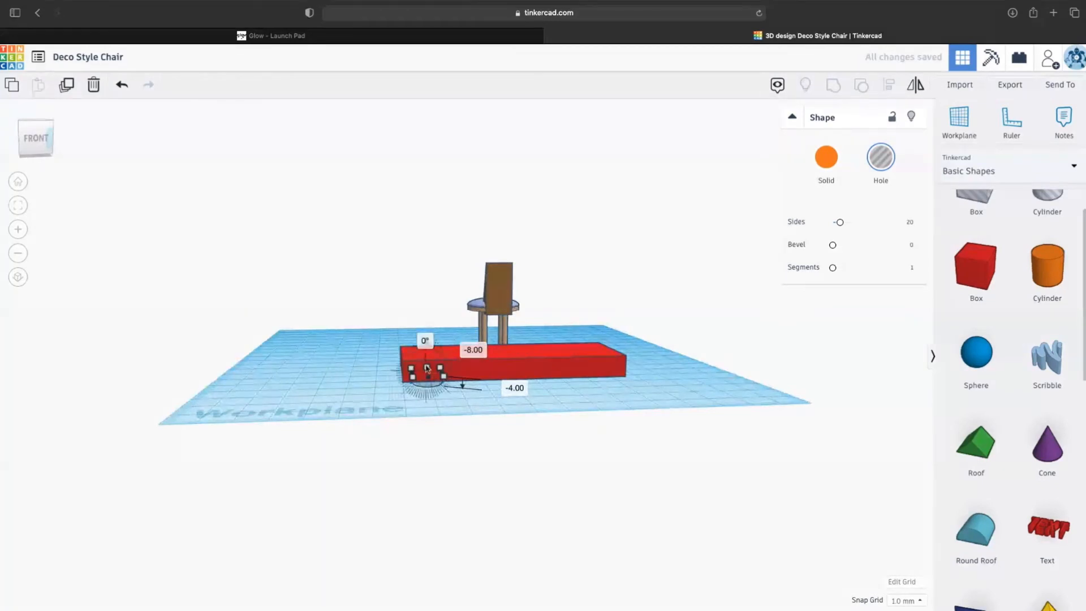
pyautogui.moveTo(27, 158)
pyautogui.mouseDown()
pyautogui.moveTo(34, 148)
pyautogui.moveTo(35, 159)
pyautogui.mouseUp()
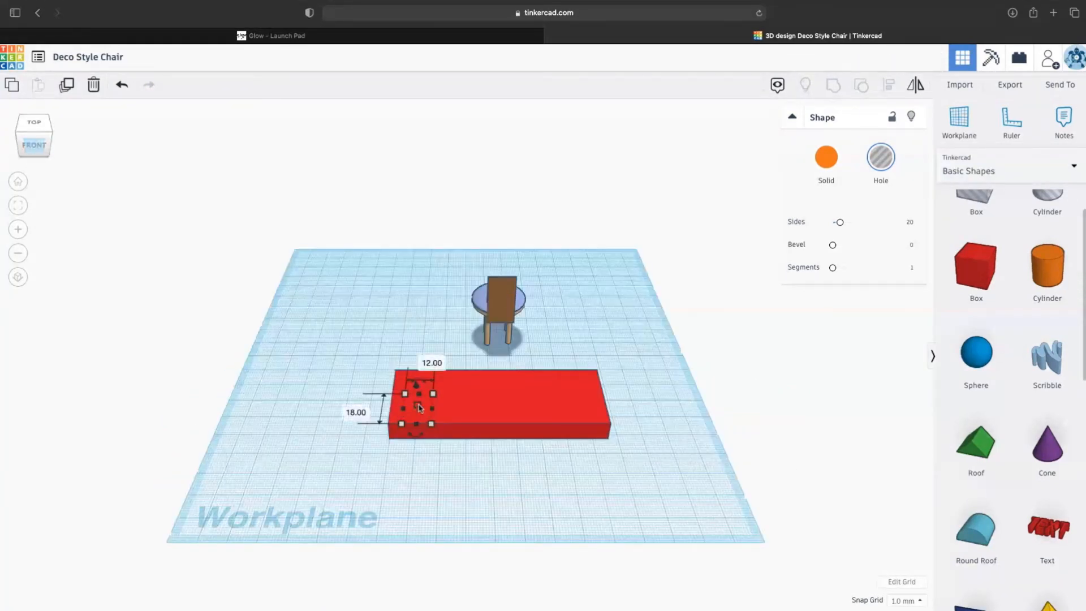
pyautogui.moveTo(419, 404); pyautogui.dragTo(417, 395)
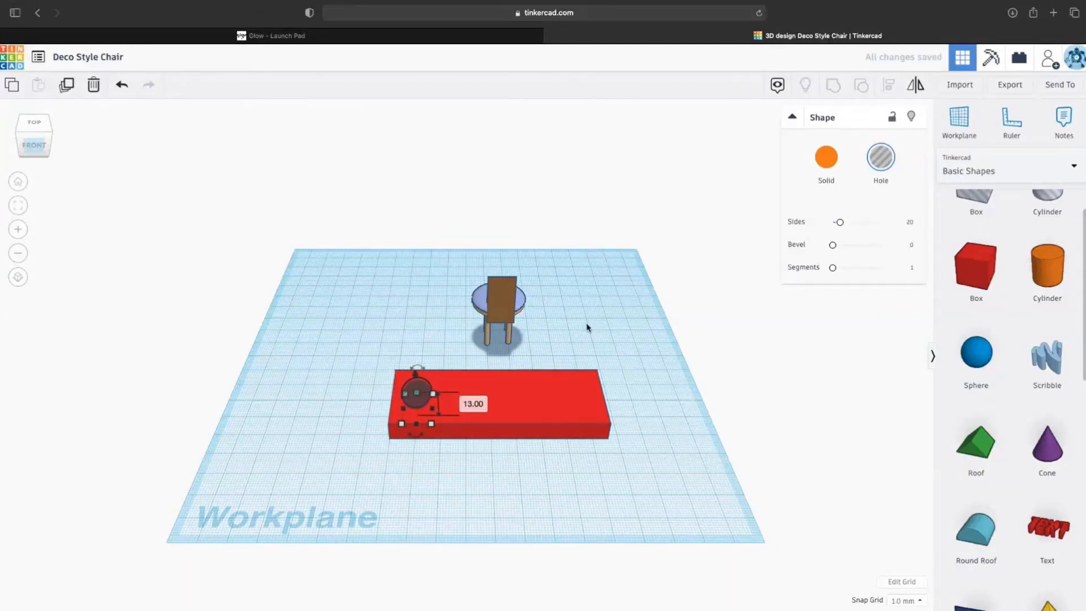
pyautogui.click(594, 347)
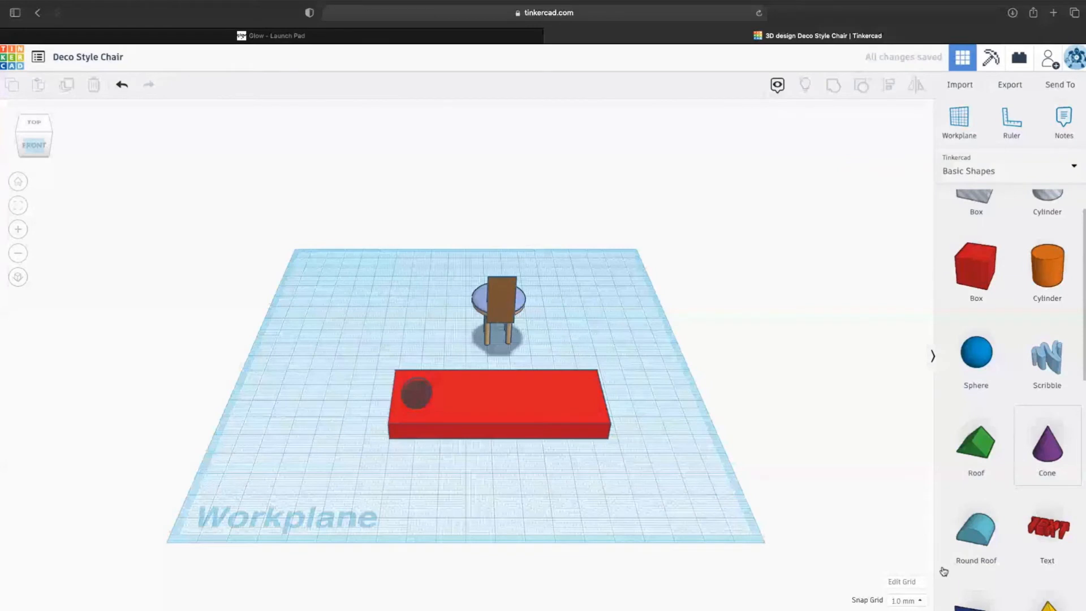
# - Place a text shape on the red box, shrink it to fit, and shift the box slightly
pyautogui.moveTo(1047, 529); pyautogui.dragTo(582, 425)
pyautogui.click(618, 419)
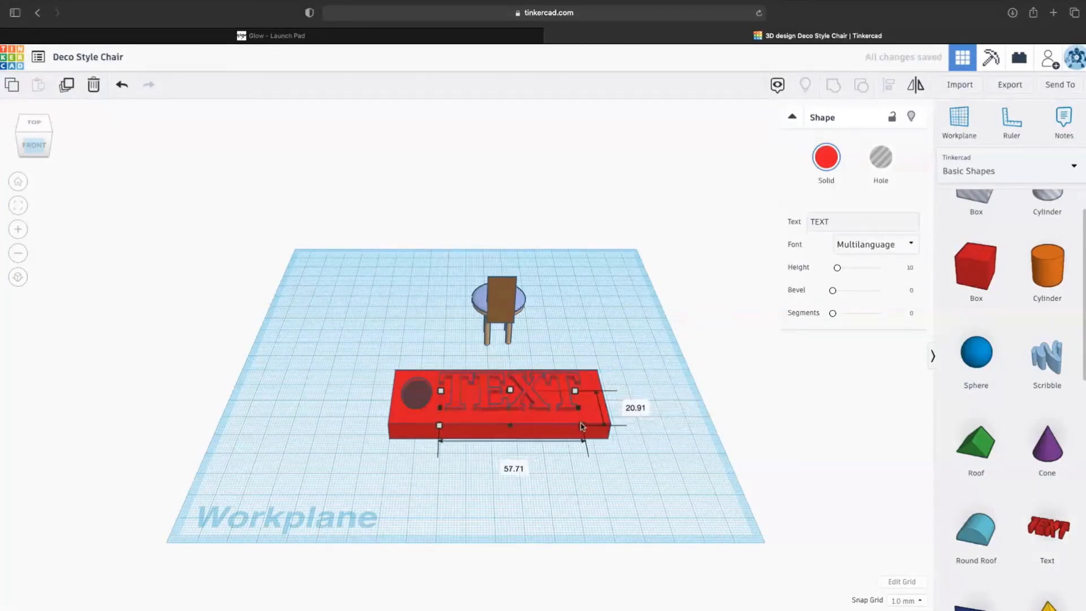
pyautogui.click(528, 406)
pyautogui.moveTo(527, 406); pyautogui.dragTo(528, 390)
# - Replace the TEXT wording with the first name and make the lettering yellow
pyautogui.click(527, 390)
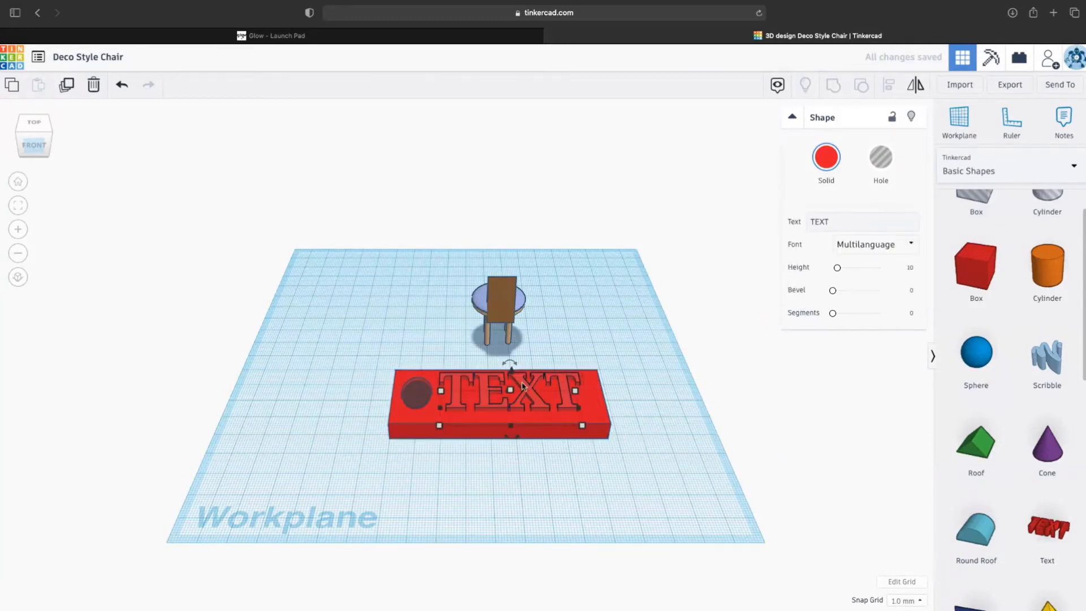
pyautogui.click(830, 221)
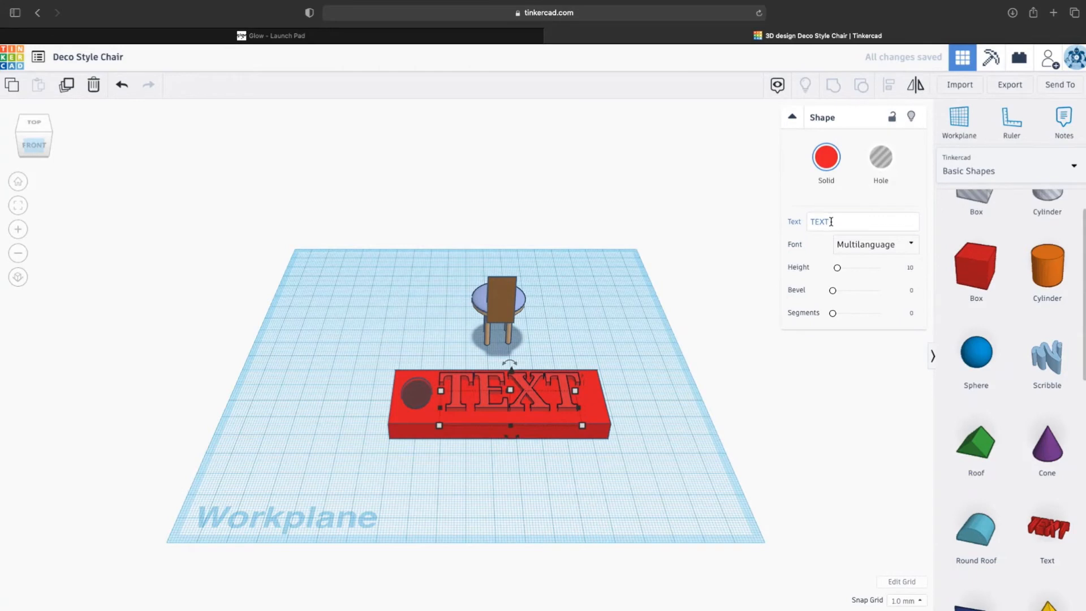
pyautogui.moveTo(830, 221); pyautogui.dragTo(800, 220)
pyautogui.write('Jen')
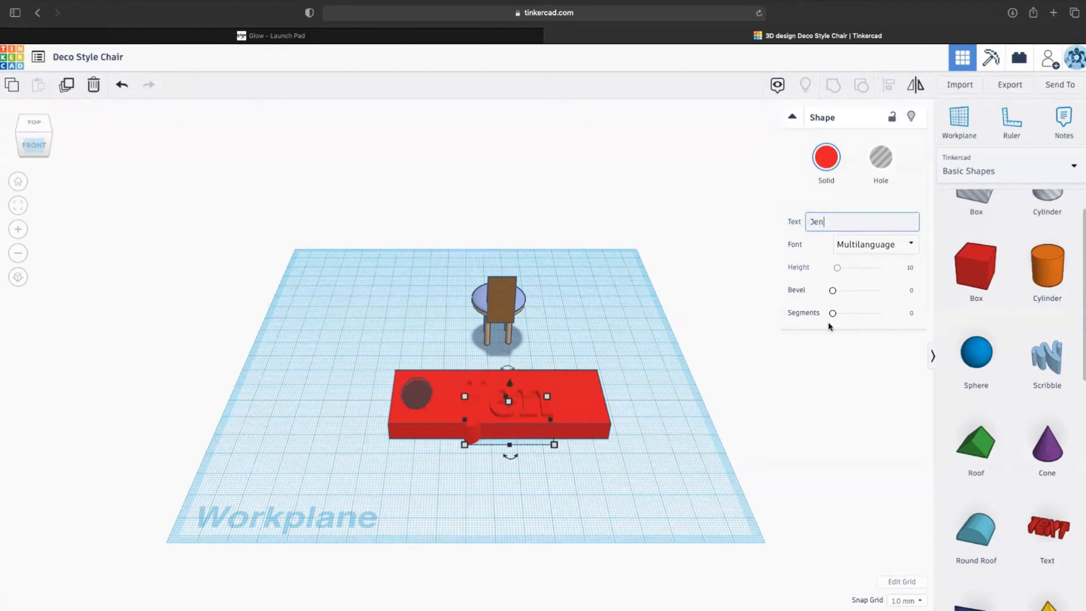
pyautogui.click(828, 170)
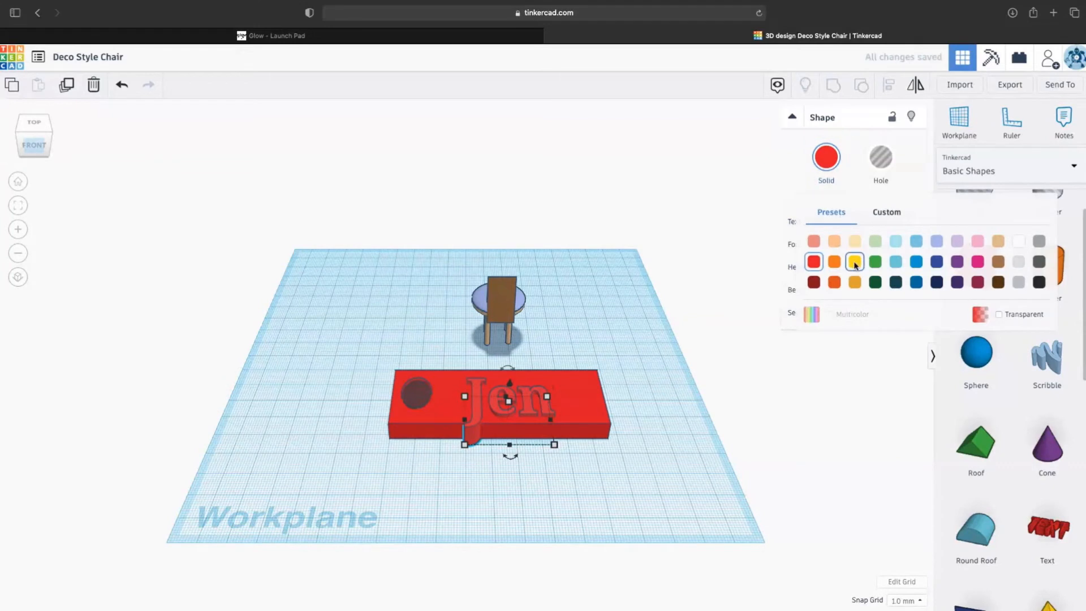
pyautogui.click(855, 260)
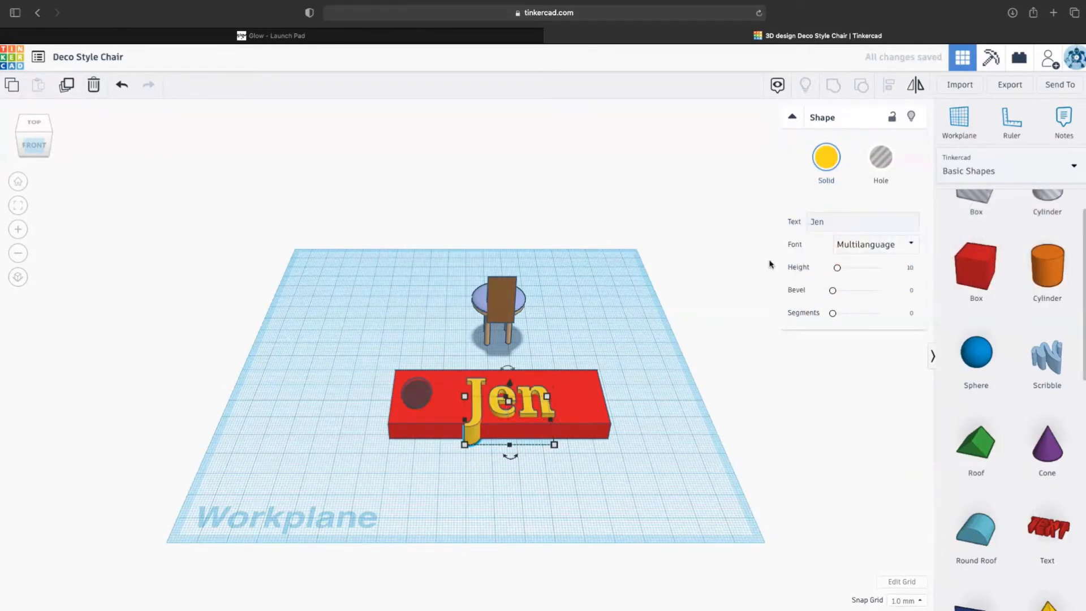
pyautogui.click(828, 154)
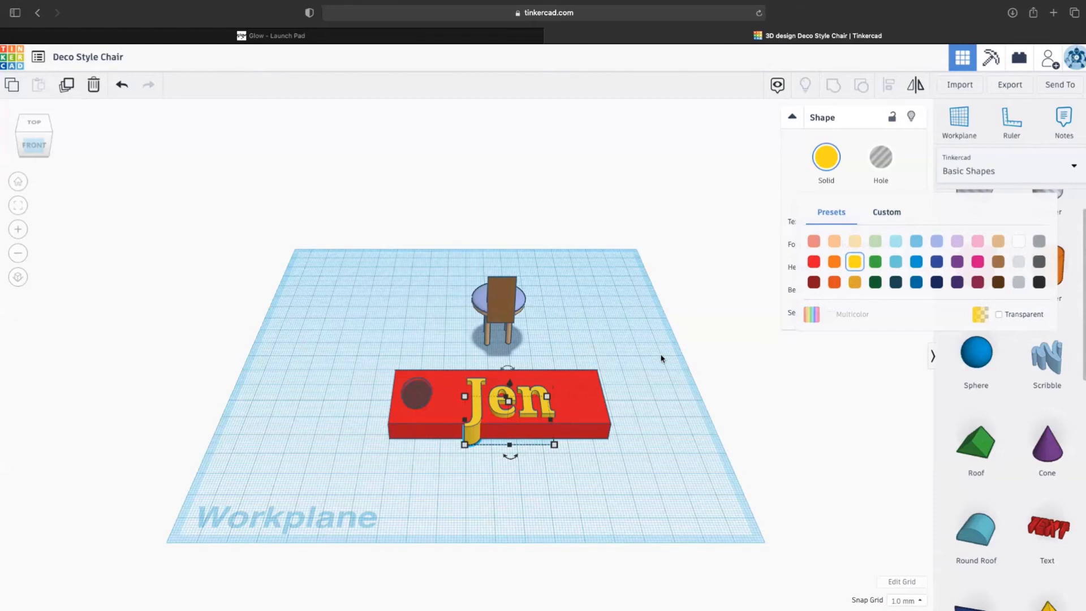
# - Switch the name lettering to the Serif font and convert it into a hole
pyautogui.scroll(-5, 659, 387)
pyautogui.scroll(4, 644, 394)
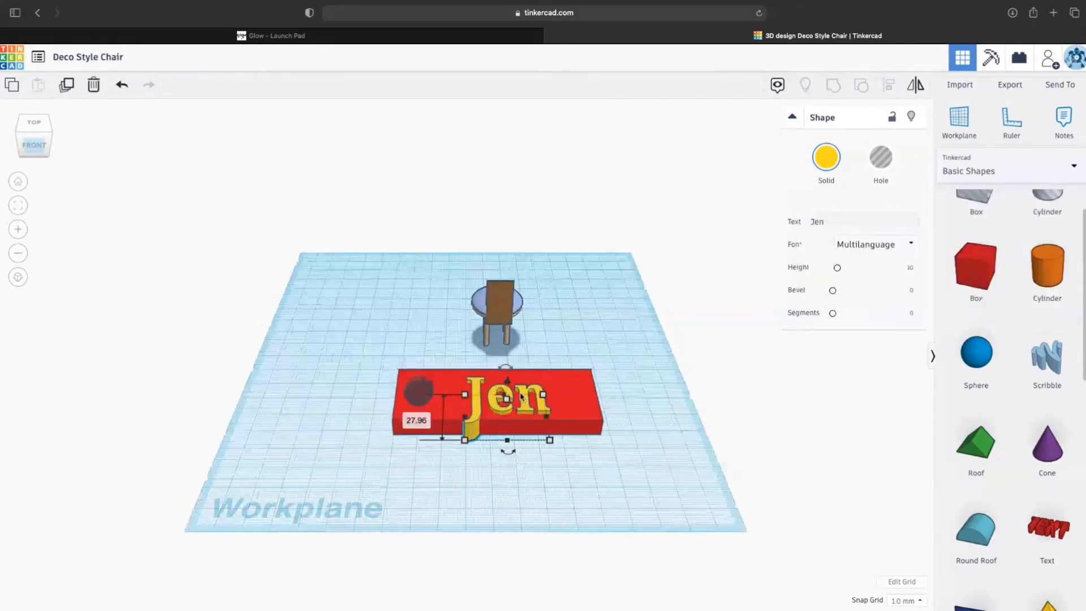
pyautogui.click(868, 244)
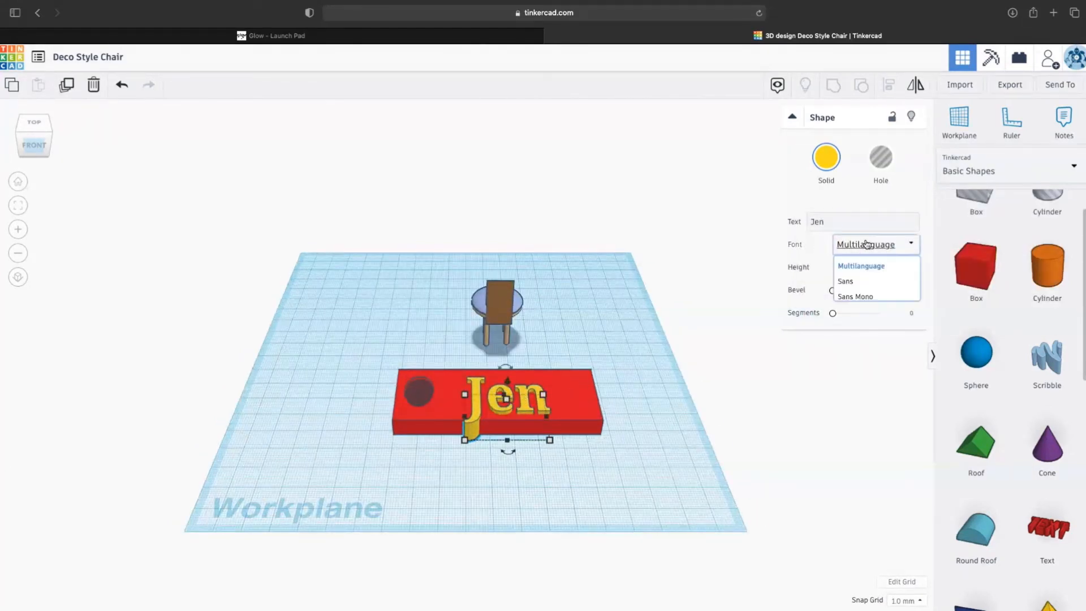
pyautogui.click(854, 314)
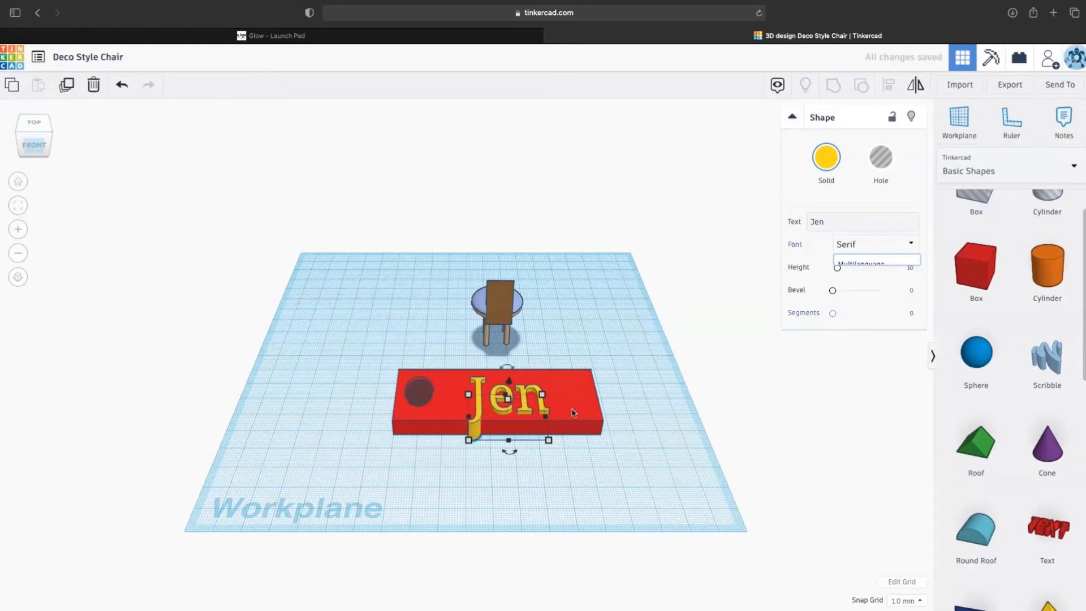
pyautogui.moveTo(478, 399); pyautogui.dragTo(479, 397)
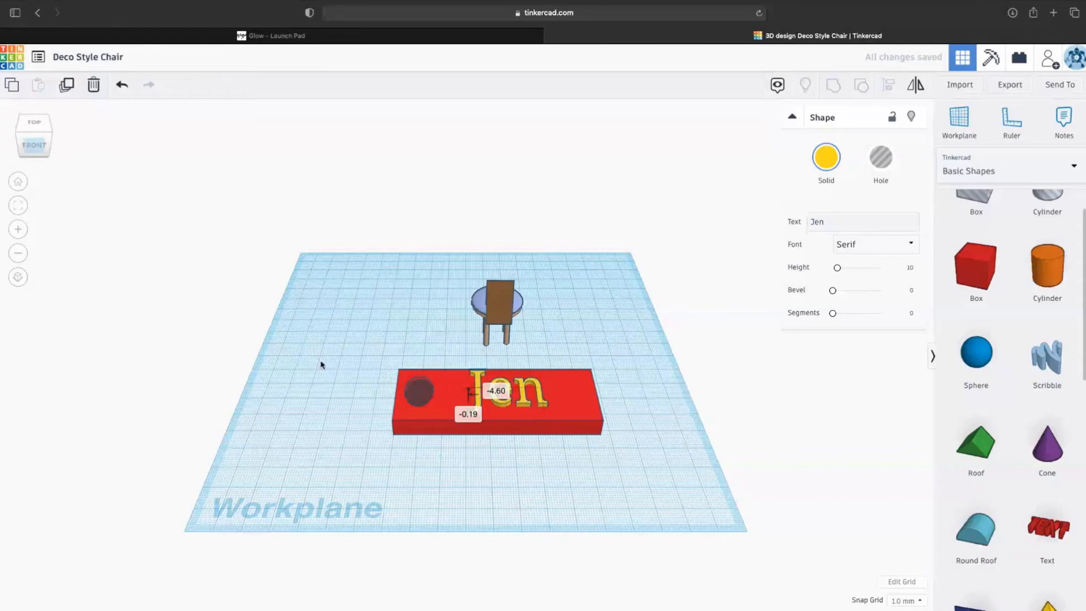
pyautogui.click(18, 206)
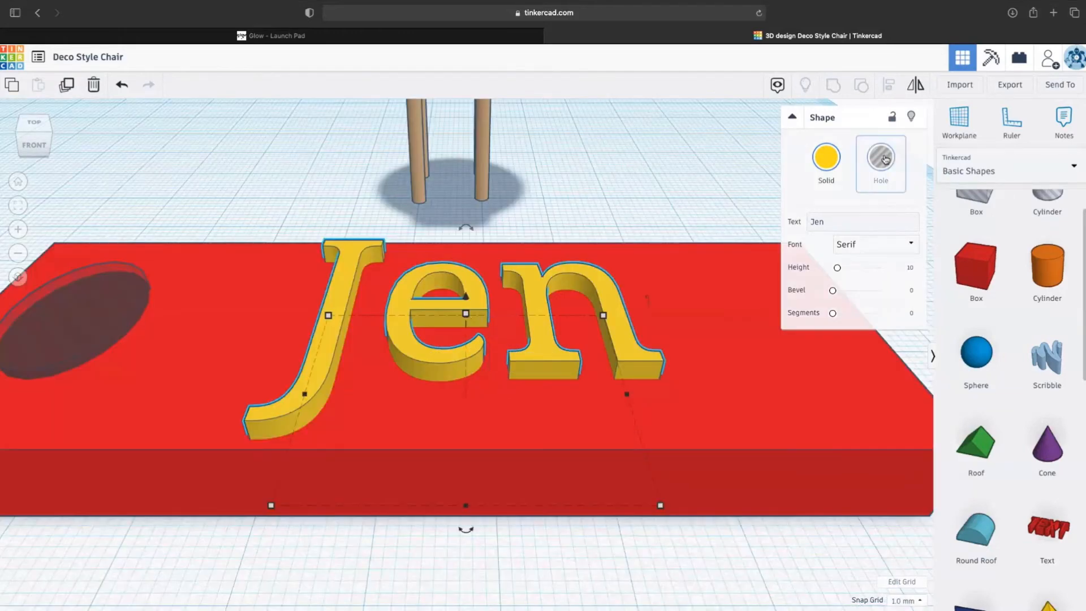
pyautogui.click(884, 159)
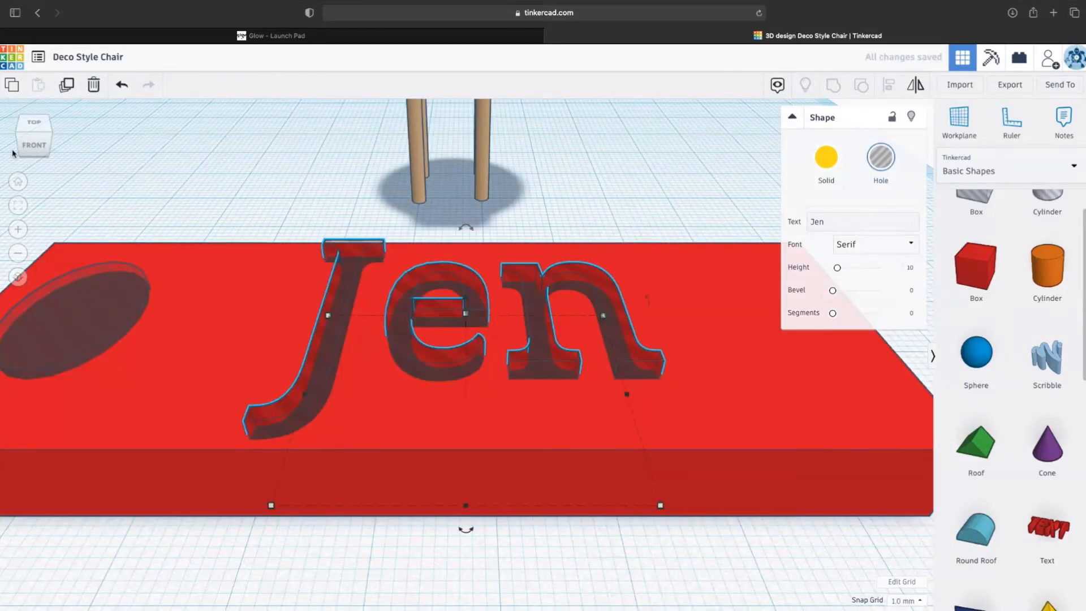
# - Set the lettering to 8.00 height, raised 1.00 above the plate surface
pyautogui.click(27, 139)
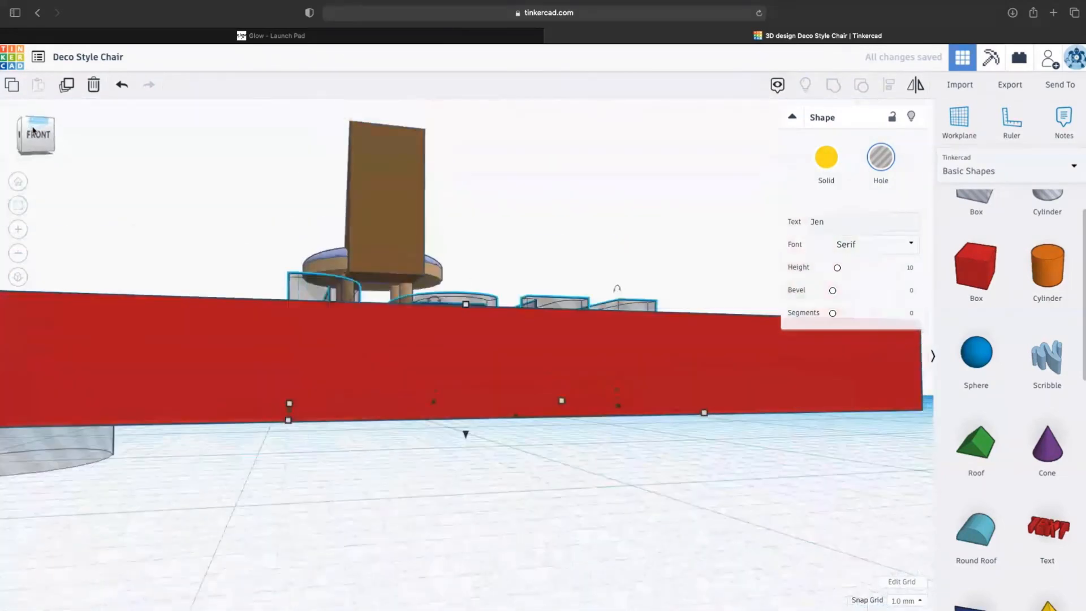
pyautogui.moveTo(33, 131)
pyautogui.mouseDown()
pyautogui.moveTo(33, 120)
pyautogui.moveTo(24, 143)
pyautogui.mouseUp()
pyautogui.click(24, 144)
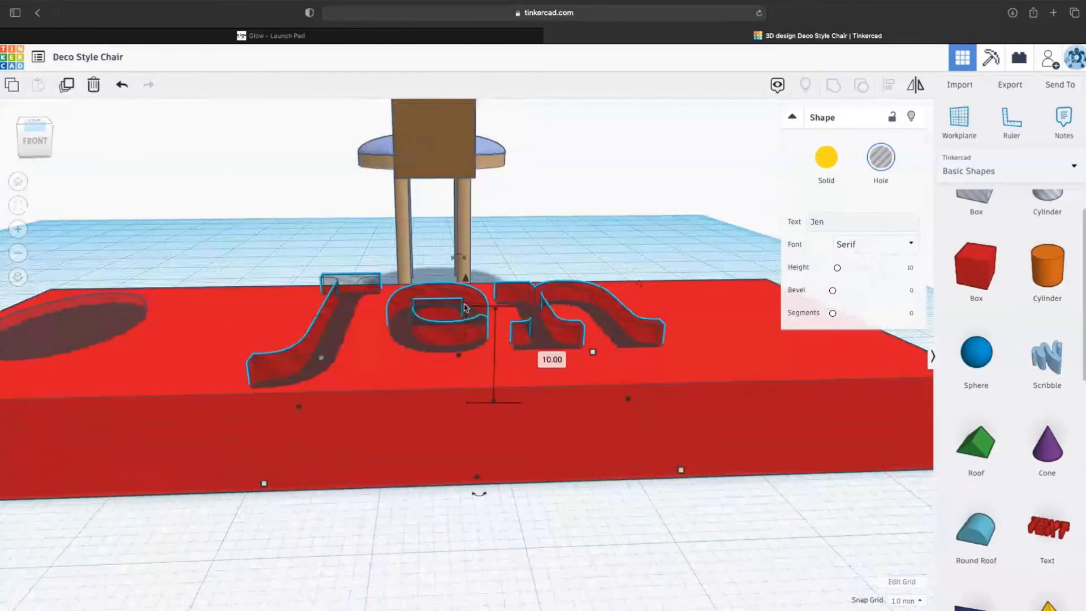
pyautogui.moveTo(463, 313); pyautogui.dragTo(464, 327)
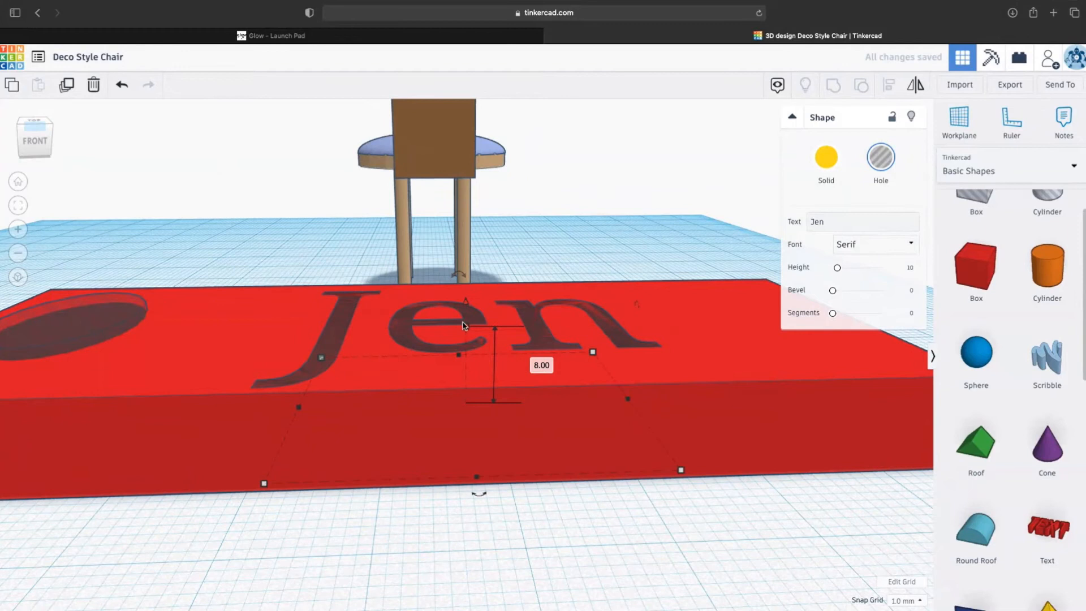
pyautogui.moveTo(466, 304); pyautogui.dragTo(466, 294)
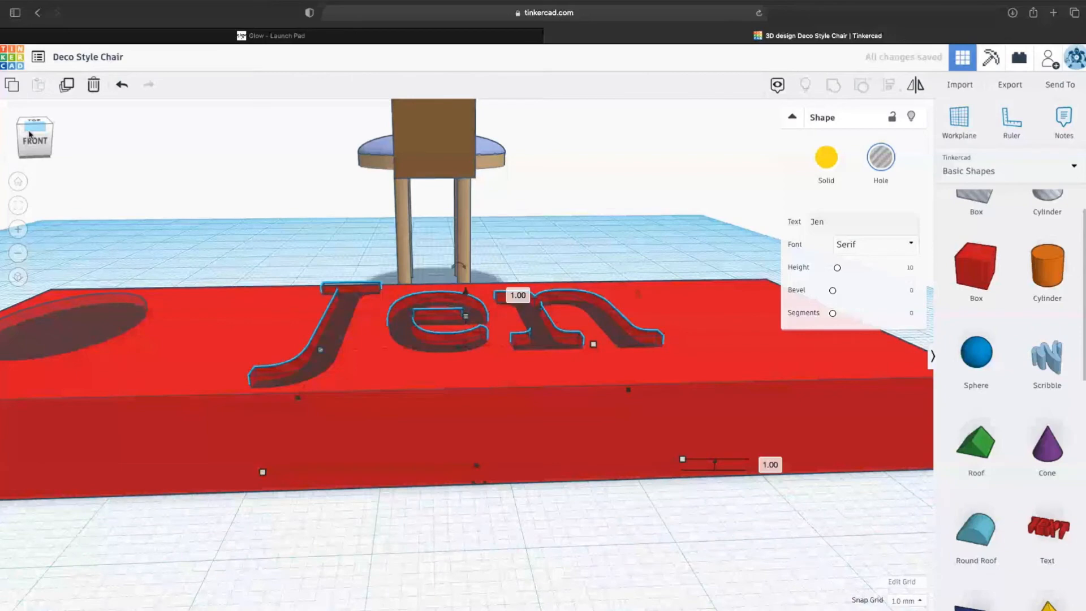
pyautogui.moveTo(30, 134)
pyautogui.mouseDown()
pyautogui.moveTo(31, 118)
pyautogui.moveTo(28, 147)
pyautogui.mouseUp()
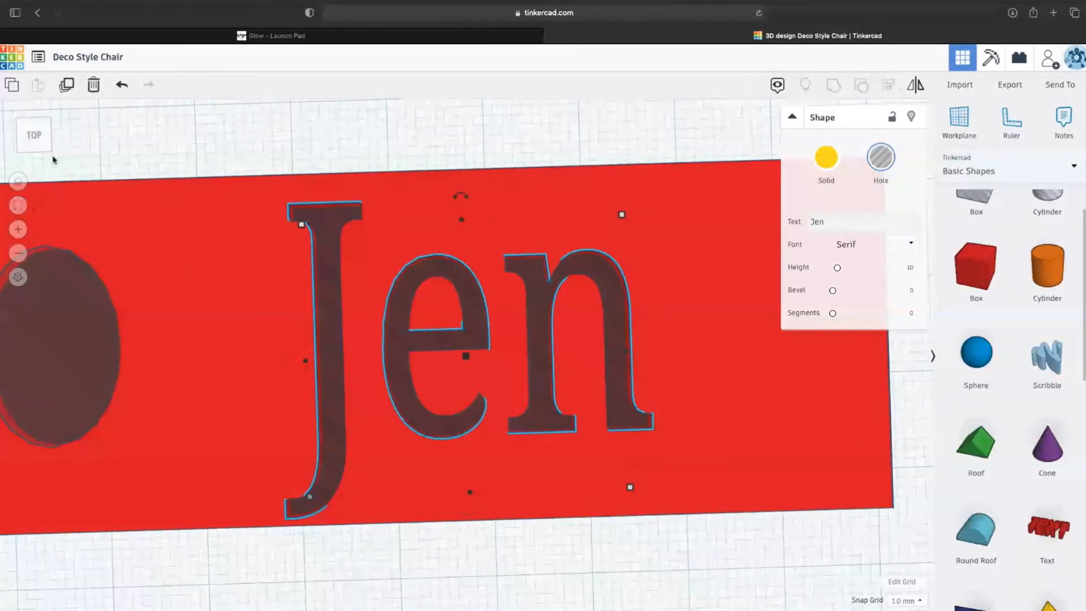
pyautogui.click(16, 182)
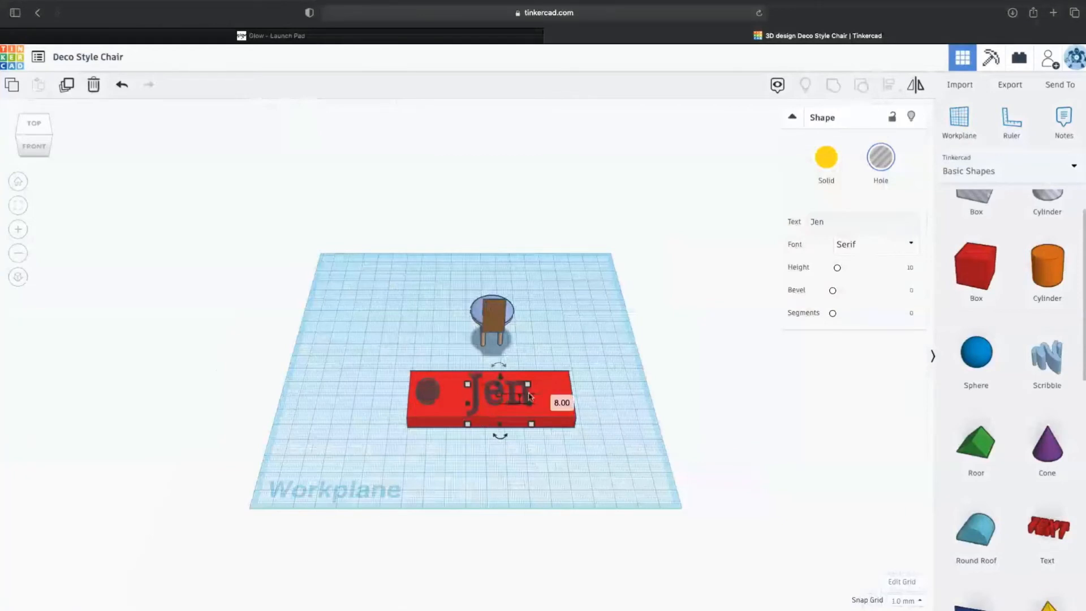
# - Group the plate, name lettering and circle into one tag and shift it slightly
pyautogui.moveTo(371, 370); pyautogui.dragTo(585, 437)
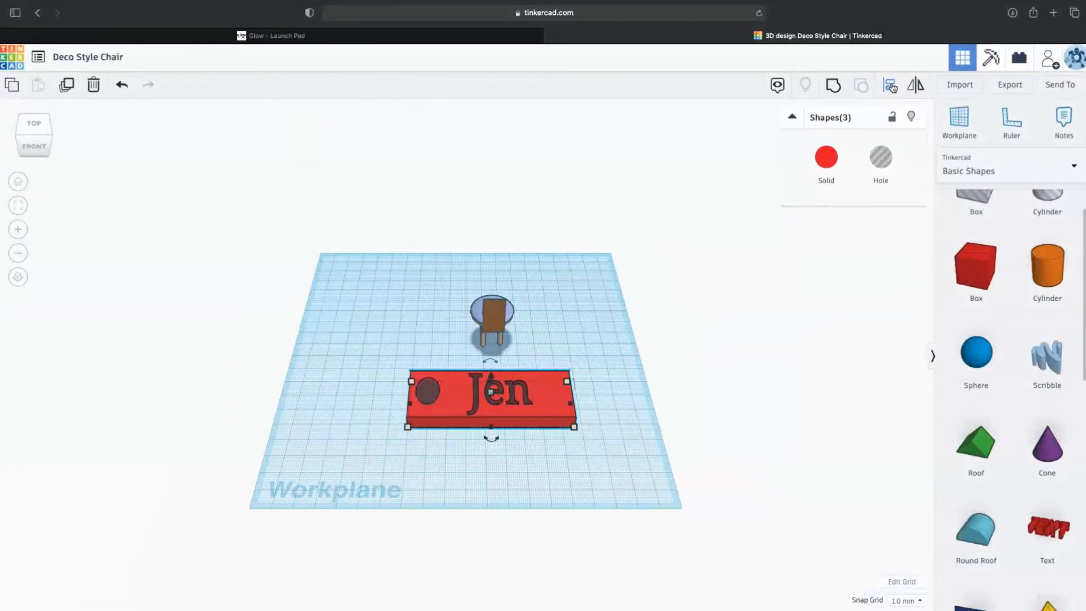
pyautogui.click(834, 86)
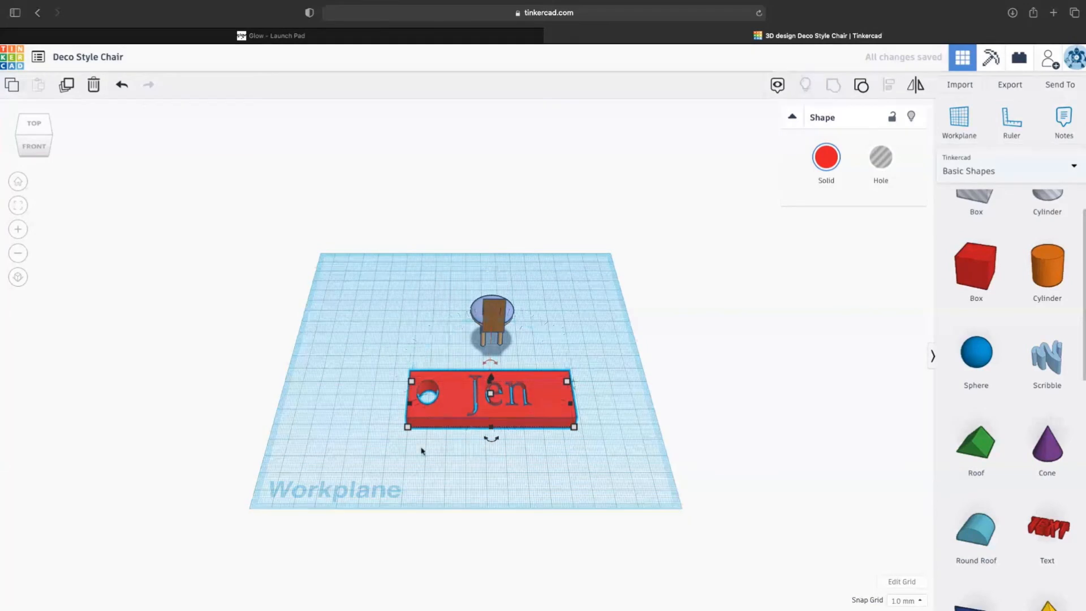
pyautogui.moveTo(529, 411)
pyautogui.mouseDown()
pyautogui.moveTo(435, 419)
pyautogui.moveTo(563, 403)
pyautogui.moveTo(526, 413)
pyautogui.mouseUp()
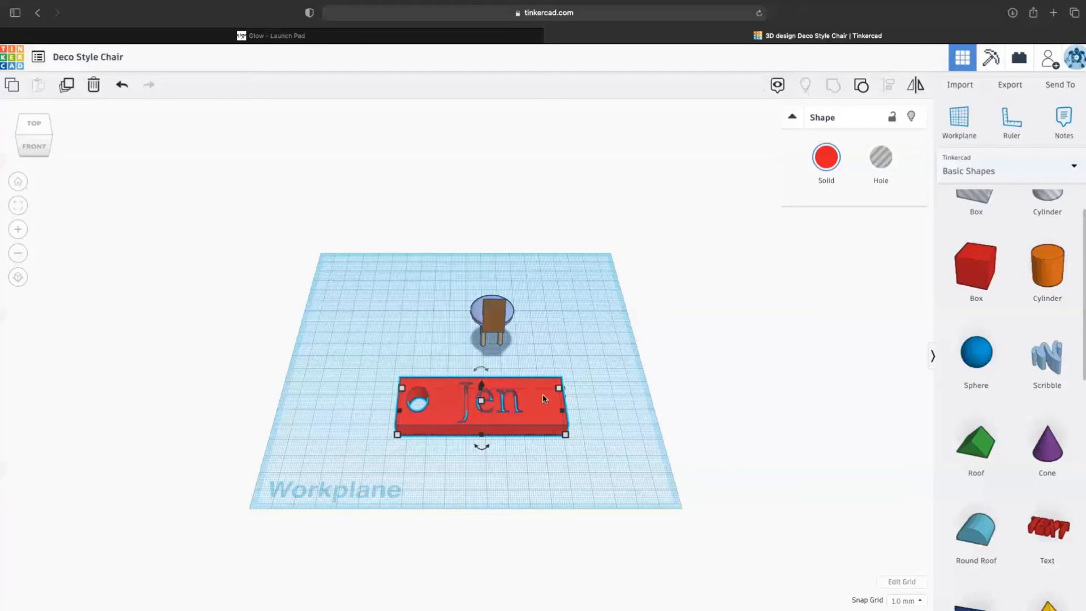
pyautogui.scroll(-2, 1007, 244)
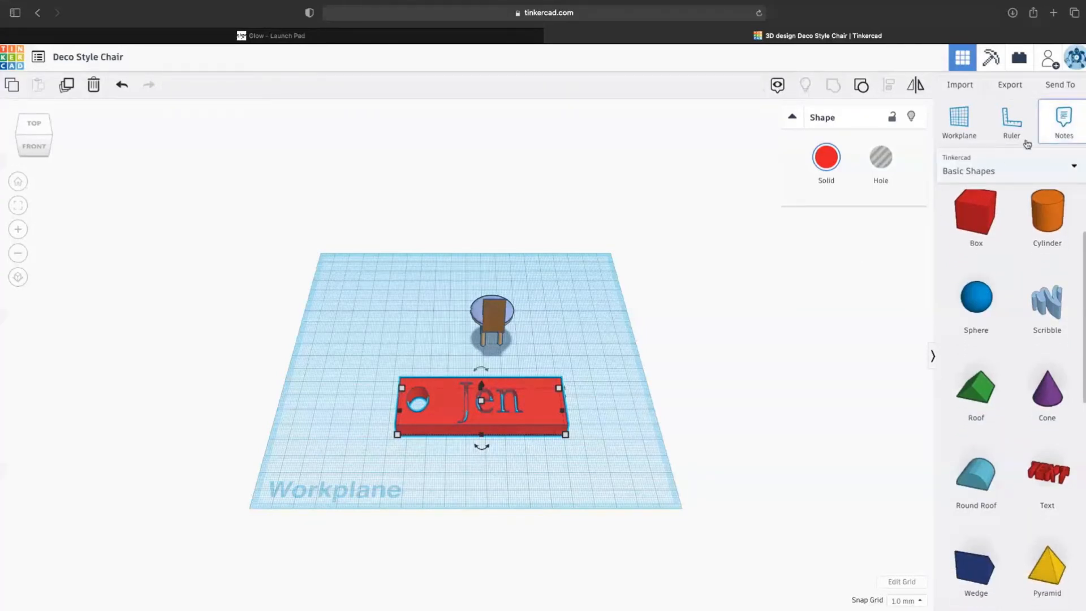
pyautogui.click(1071, 116)
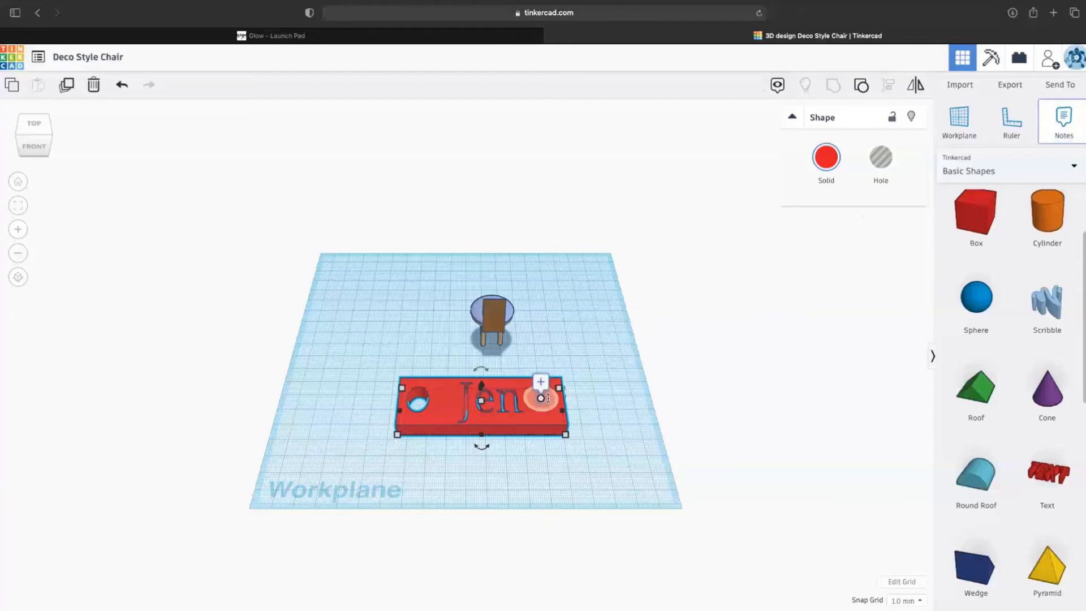
pyautogui.click(546, 388)
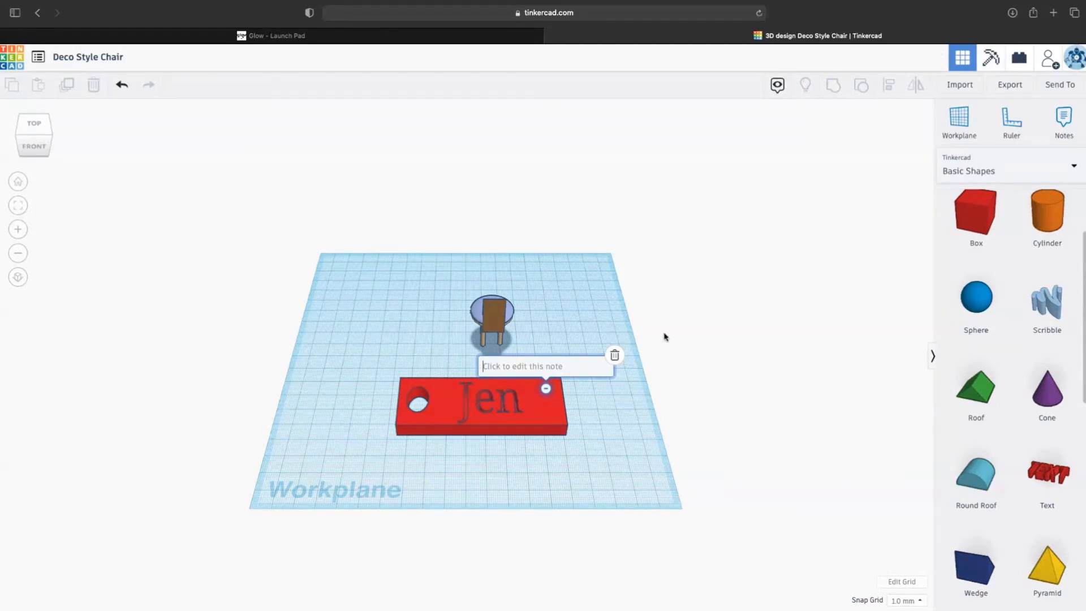
pyautogui.click(614, 356)
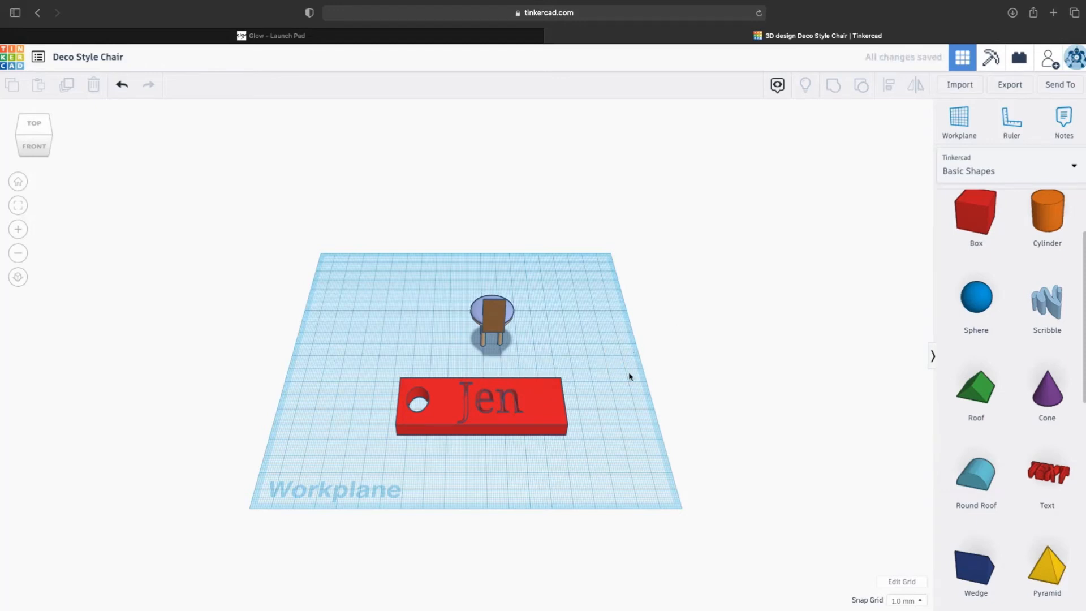
# - Drag the name tag toward the front of the workplane and return to the Home view
pyautogui.click(539, 425)
pyautogui.moveTo(539, 426); pyautogui.dragTo(532, 438)
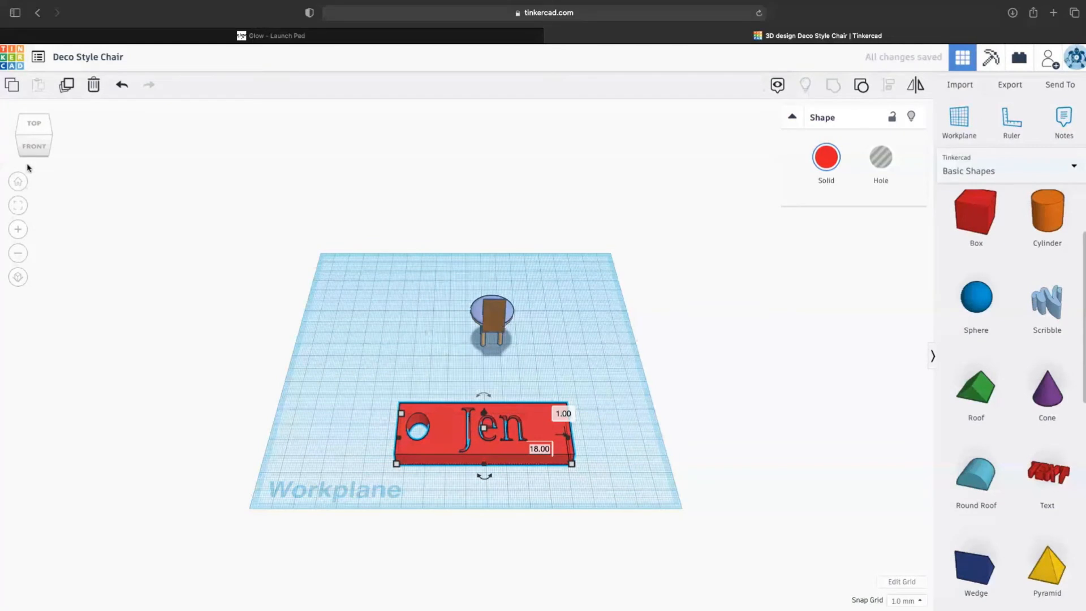
pyautogui.click(19, 181)
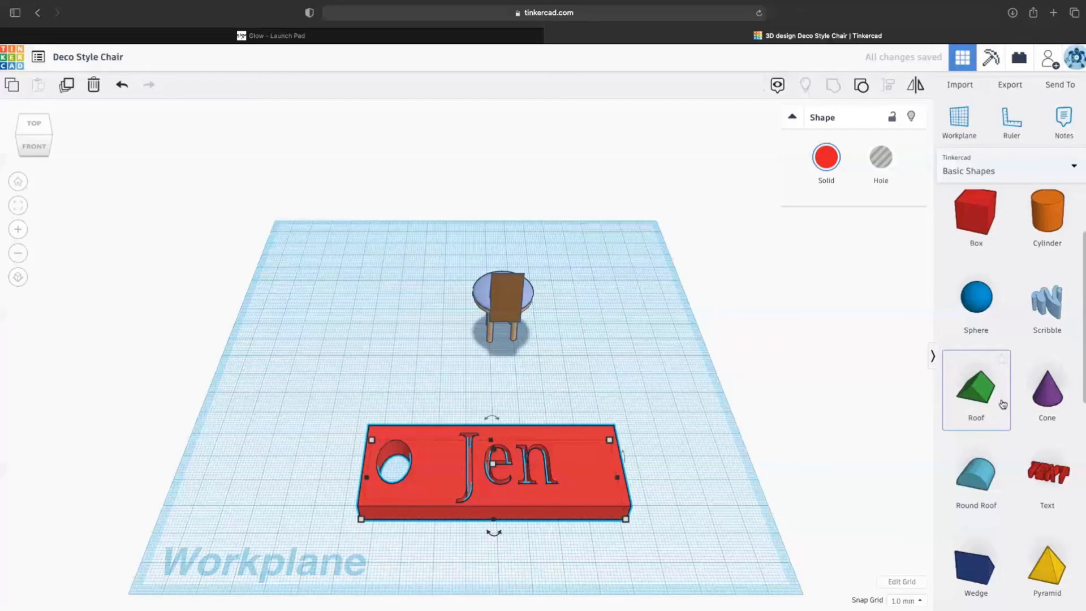
pyautogui.scroll(-8, 1003, 403)
pyautogui.scroll(10, 1006, 384)
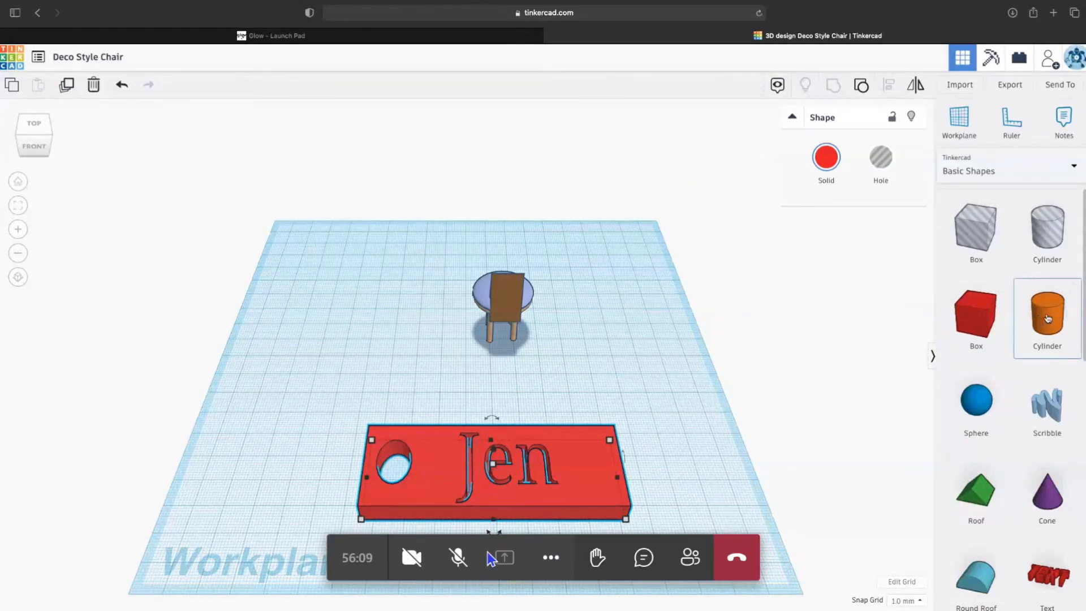
pyautogui.click(457, 559)
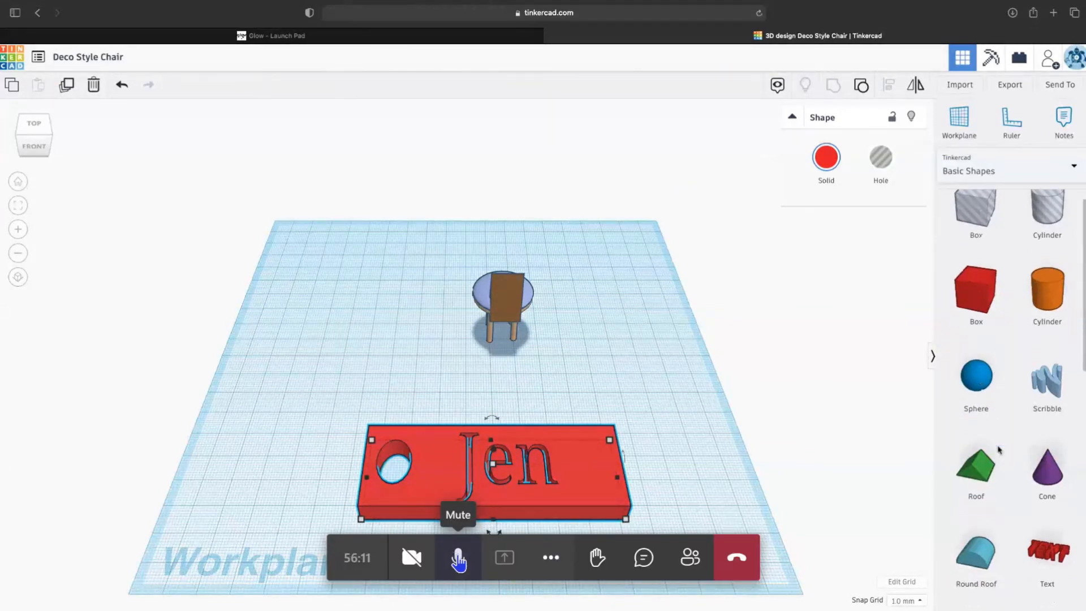
pyautogui.scroll(-5, 999, 450)
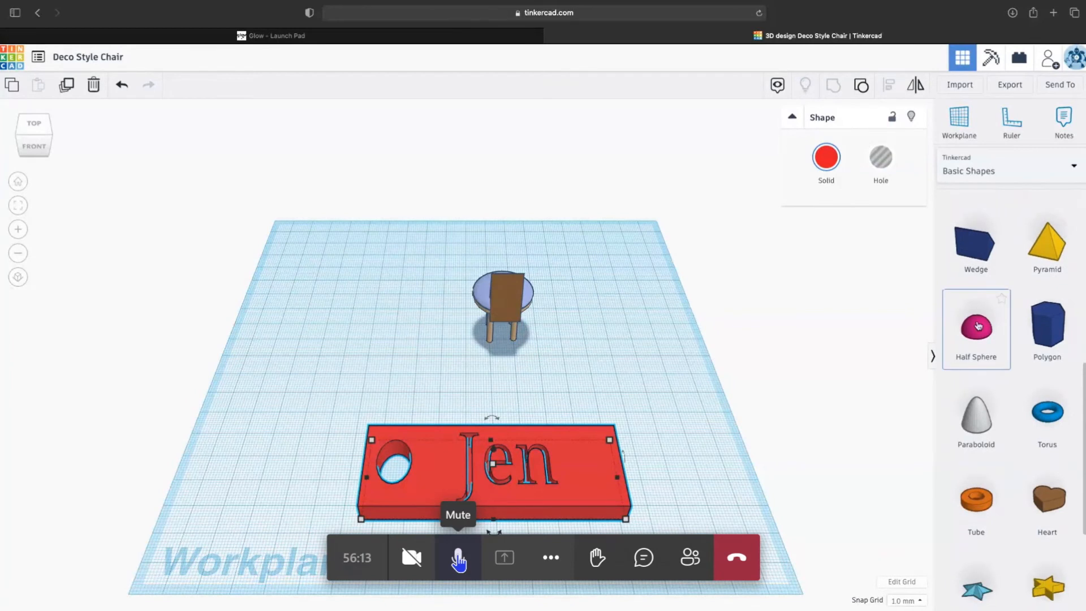
# - Add a pink half sphere and flatten it into a lower dome
pyautogui.click(457, 559)
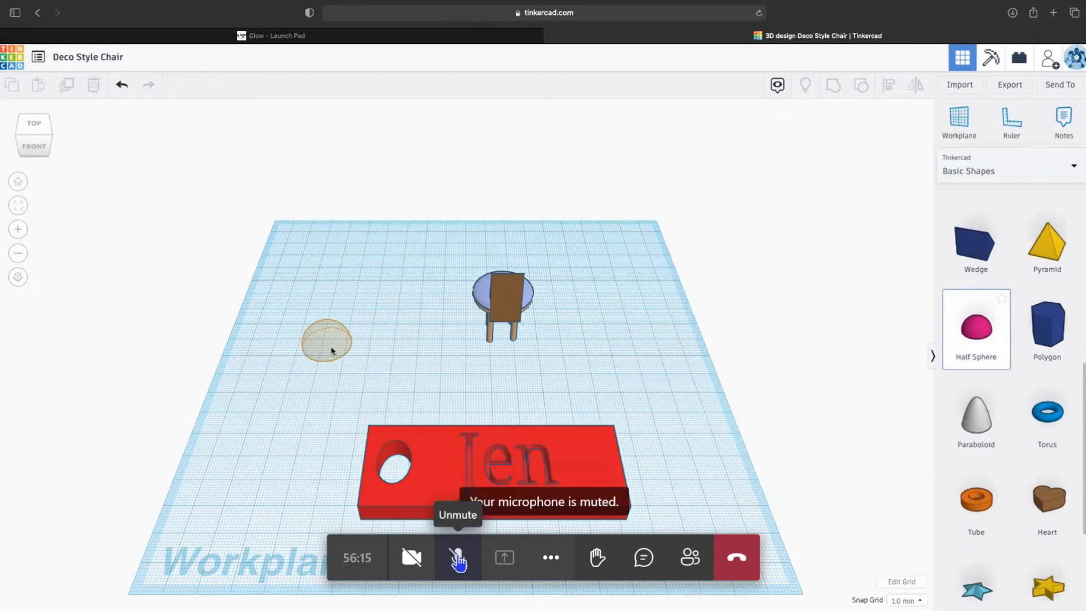
pyautogui.click(362, 342)
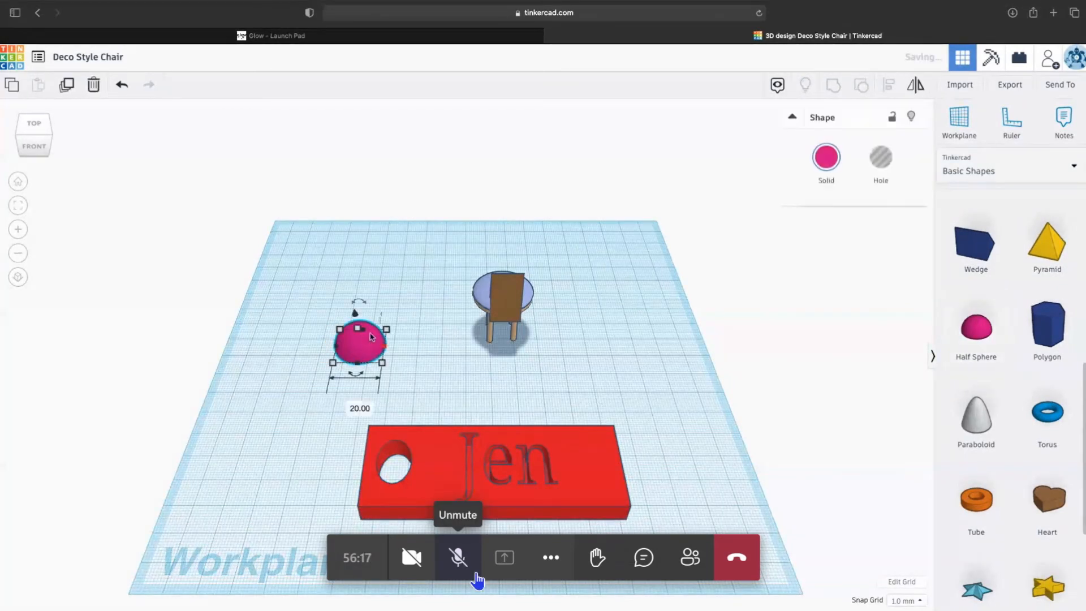
pyautogui.moveTo(358, 329); pyautogui.dragTo(358, 343)
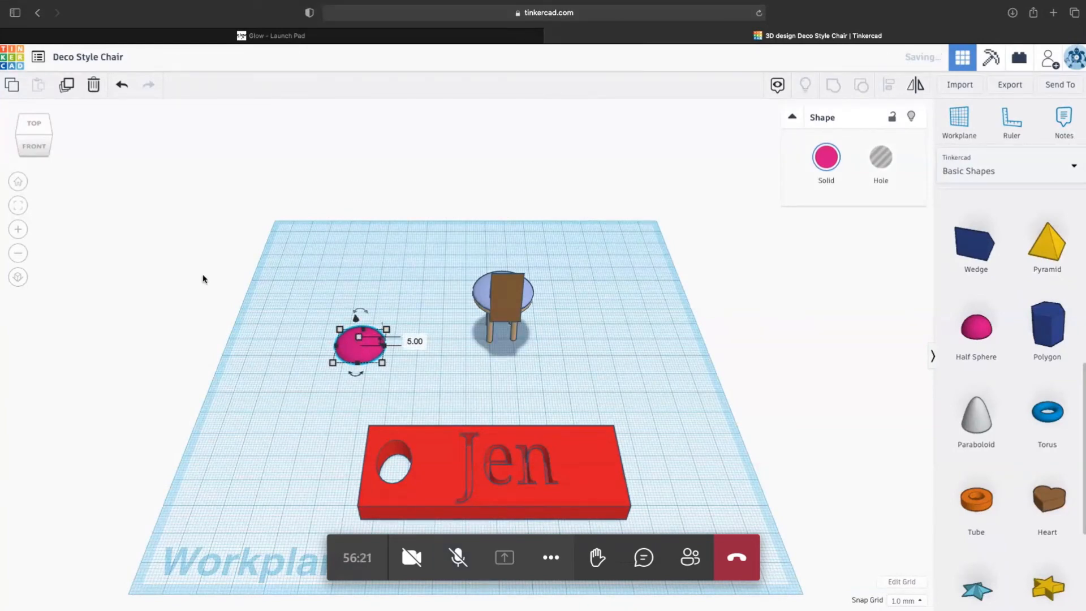
pyautogui.moveTo(22, 140)
pyautogui.mouseDown()
pyautogui.moveTo(64, 132)
pyautogui.moveTo(37, 139)
pyautogui.mouseUp()
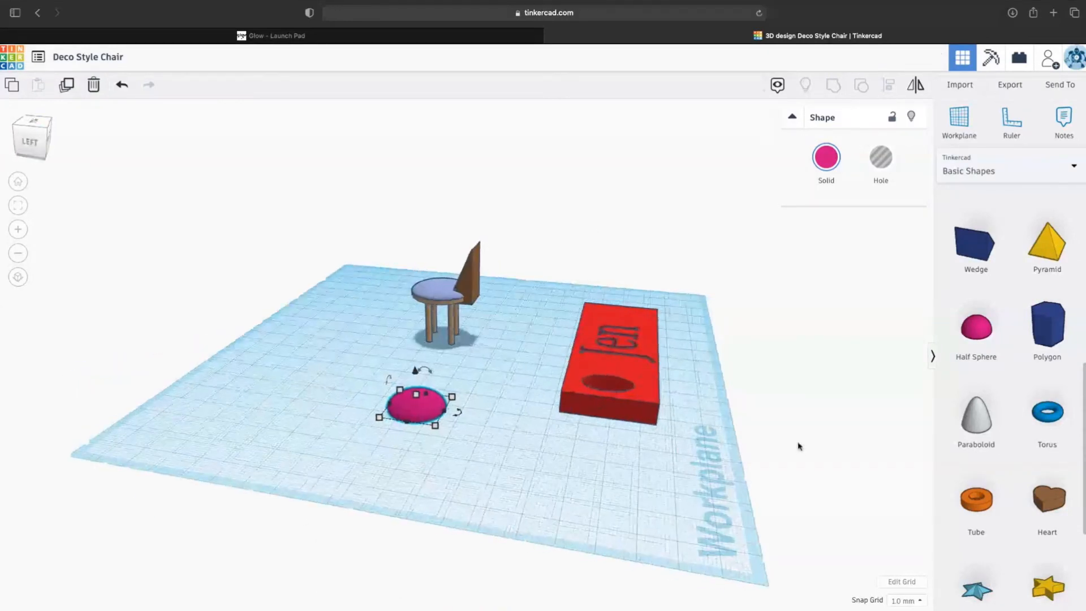
pyautogui.scroll(8, 973, 430)
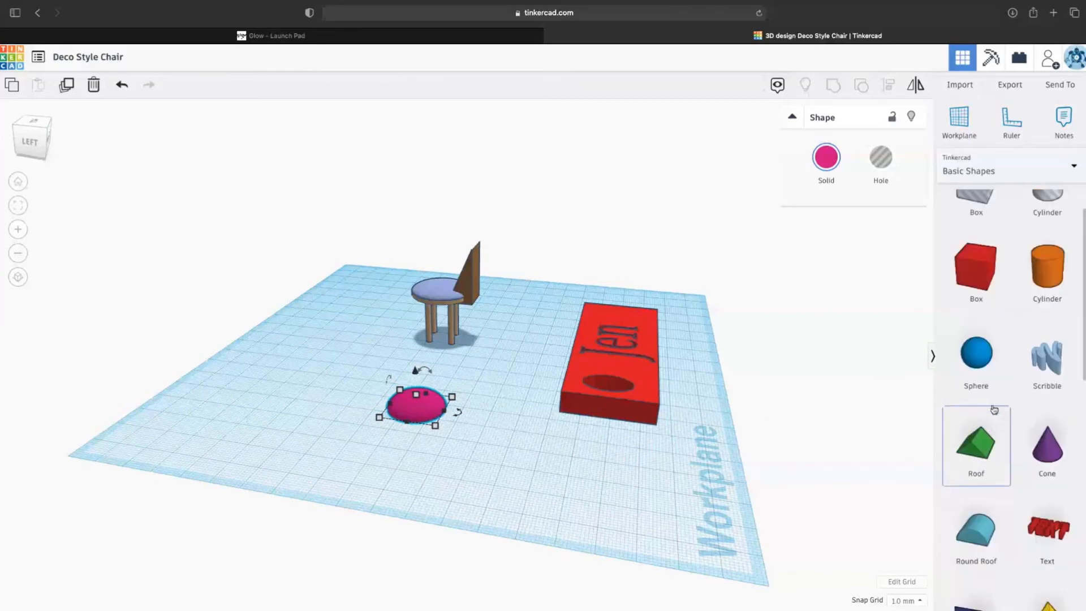
# - Add an orange cylinder beside the dome and flatten it to 2.00 height
pyautogui.moveTo(1054, 331); pyautogui.dragTo(337, 402)
pyautogui.moveTo(324, 353)
pyautogui.moveTo(325, 353); pyautogui.dragTo(330, 396)
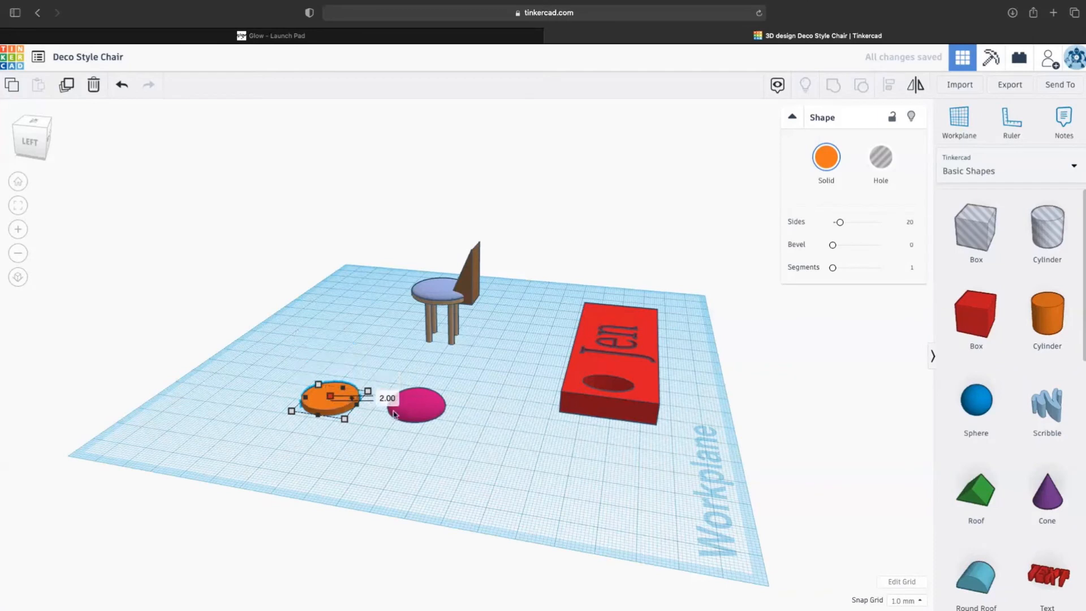
# - Move the pink dome onto the orange disc and raise it above the workplane
pyautogui.click(412, 416)
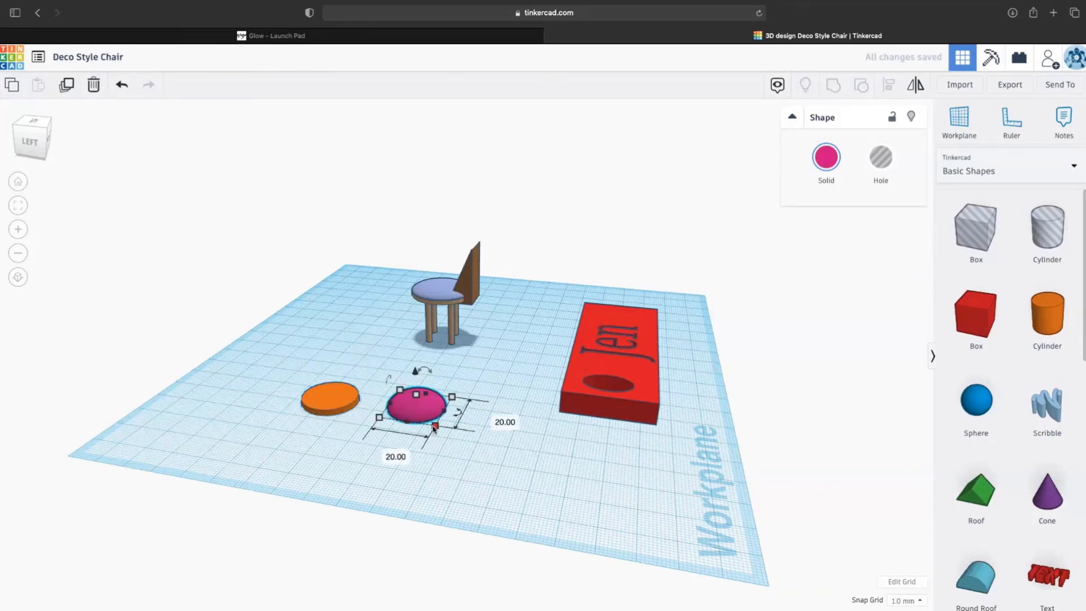
pyautogui.click(338, 403)
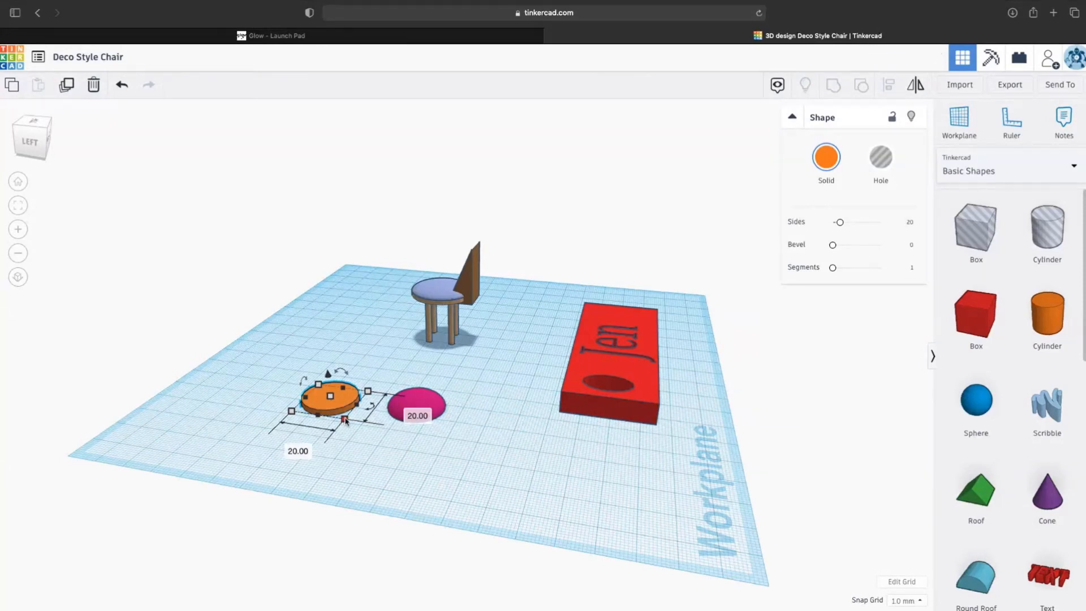
pyautogui.click(423, 411)
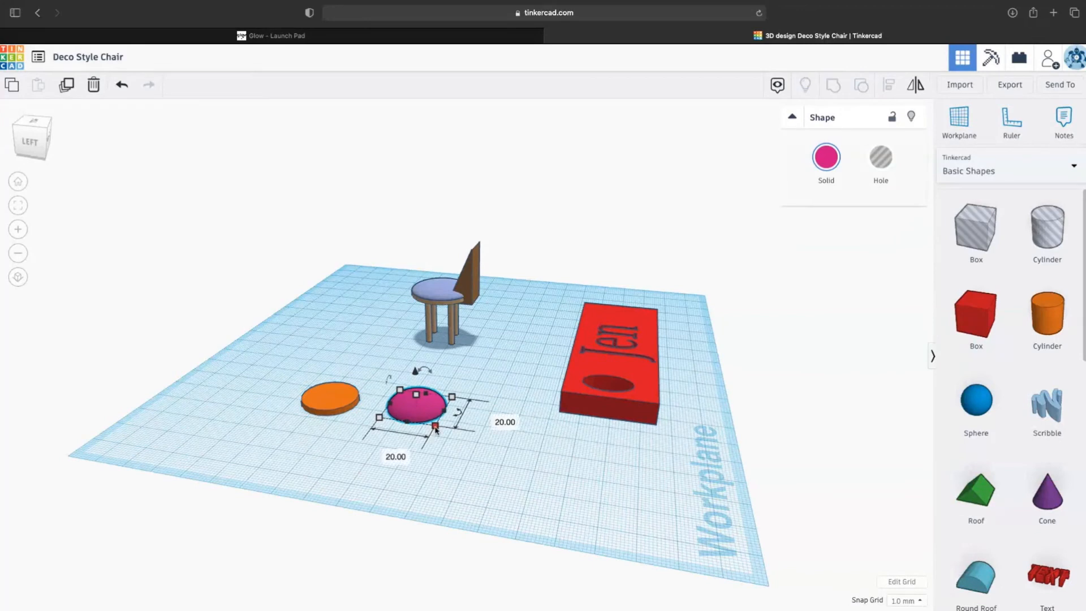
pyautogui.moveTo(334, 409); pyautogui.dragTo(331, 421, button='right')
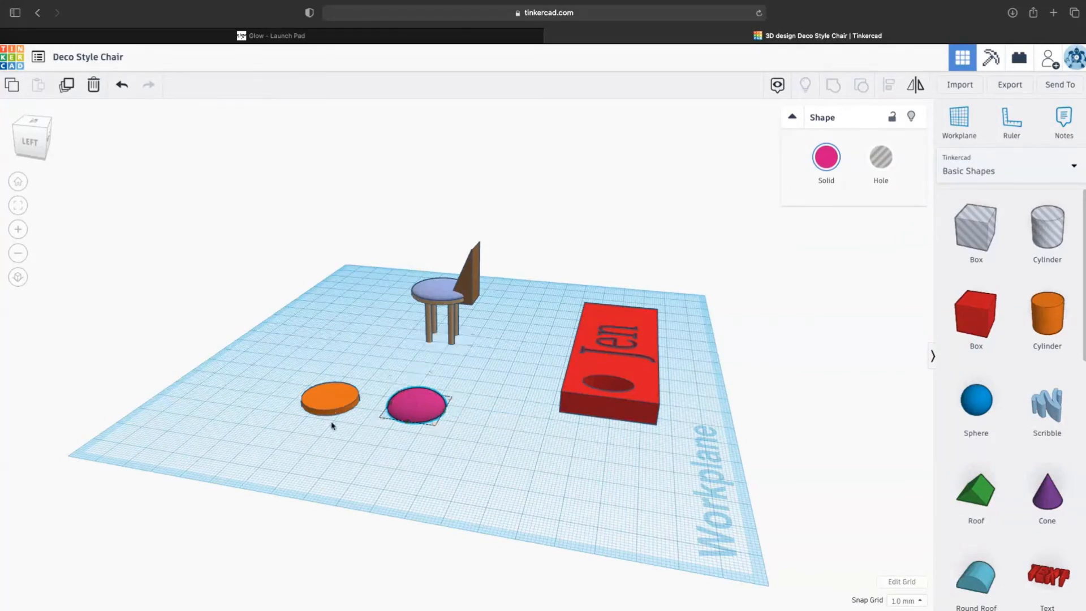
pyautogui.click(332, 412)
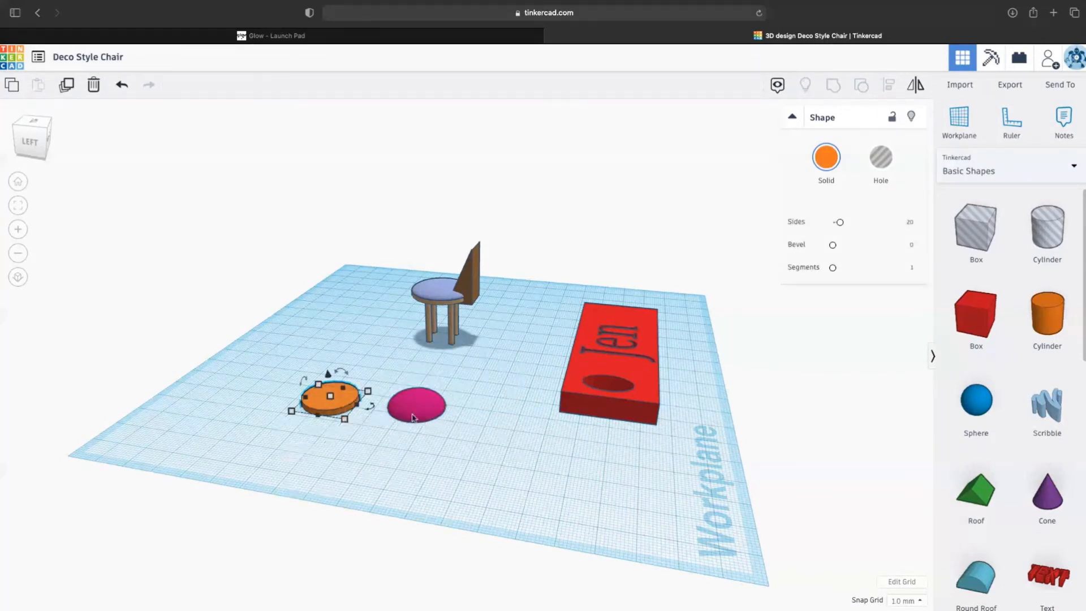
pyautogui.moveTo(412, 417); pyautogui.dragTo(323, 411)
pyautogui.moveTo(327, 367); pyautogui.dragTo(326, 362)
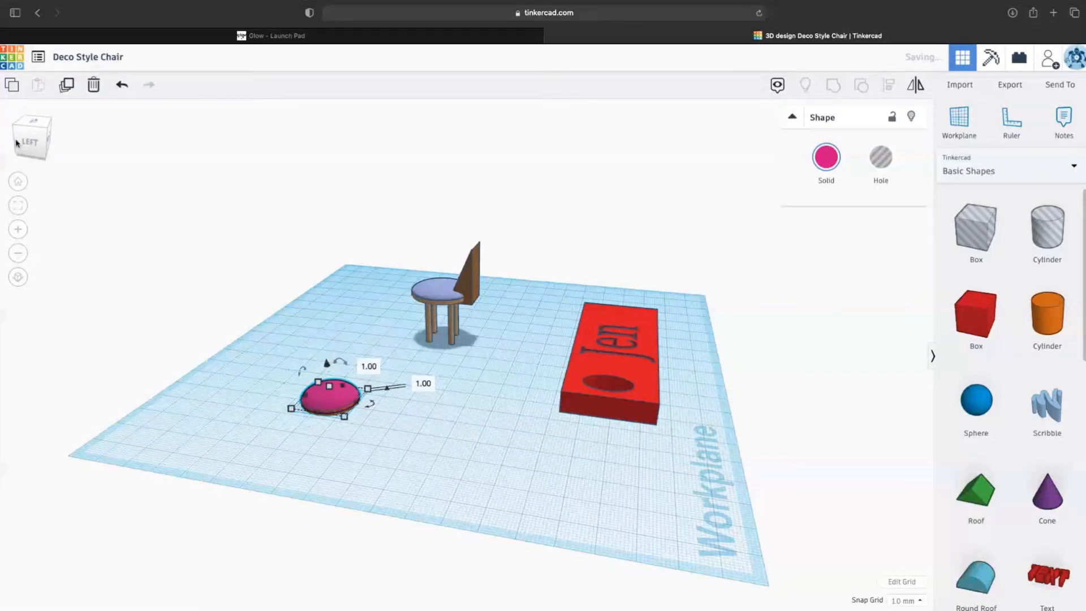
# - View the dome and disc from the left side, zooming in and out
pyautogui.click(20, 143)
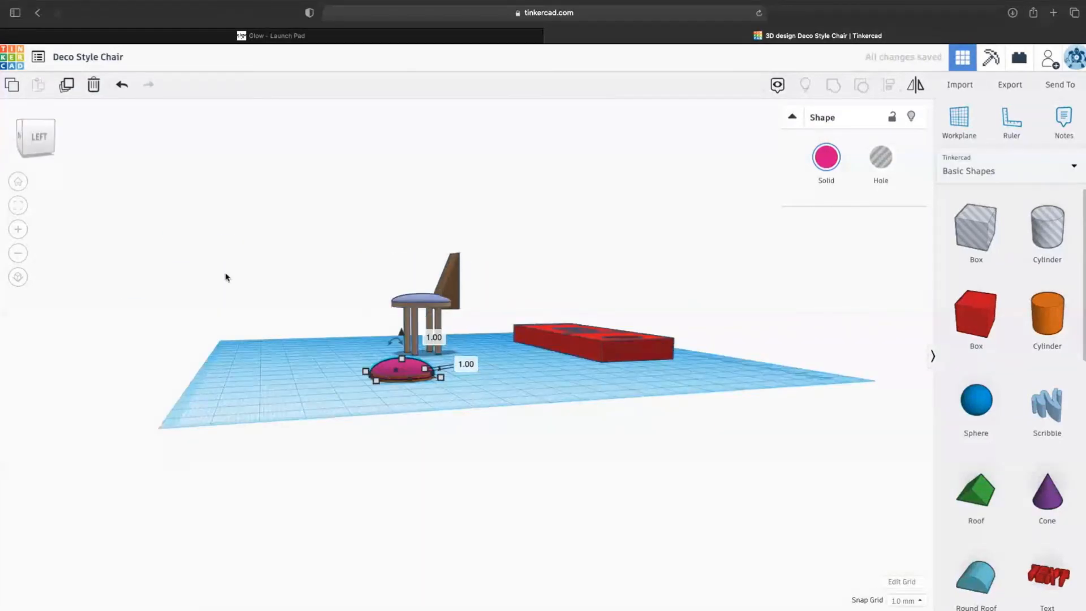
pyautogui.scroll(6, 226, 277)
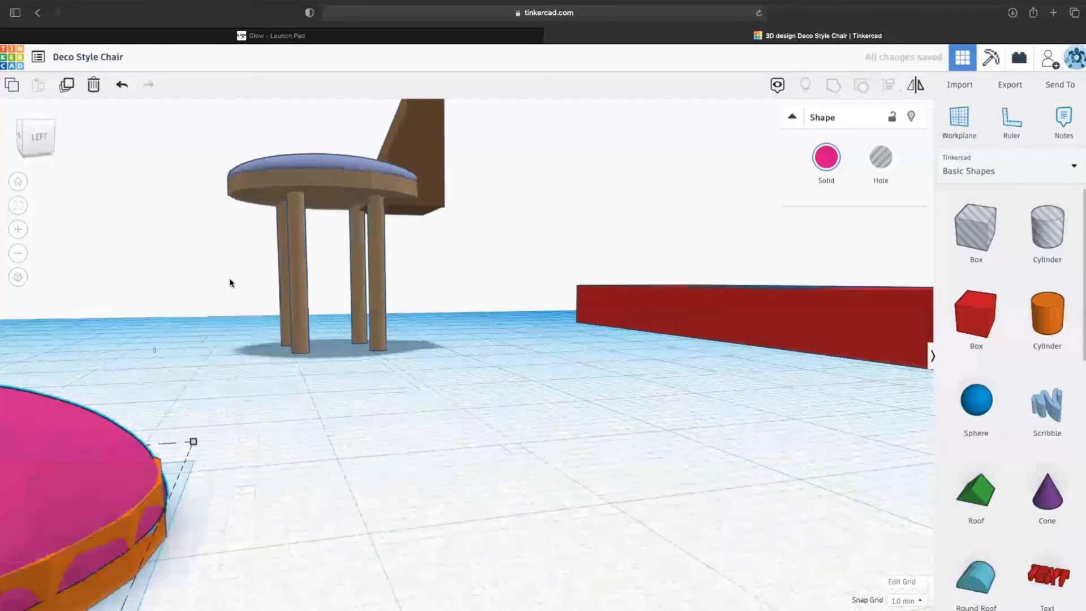
pyautogui.scroll(-3, 230, 283)
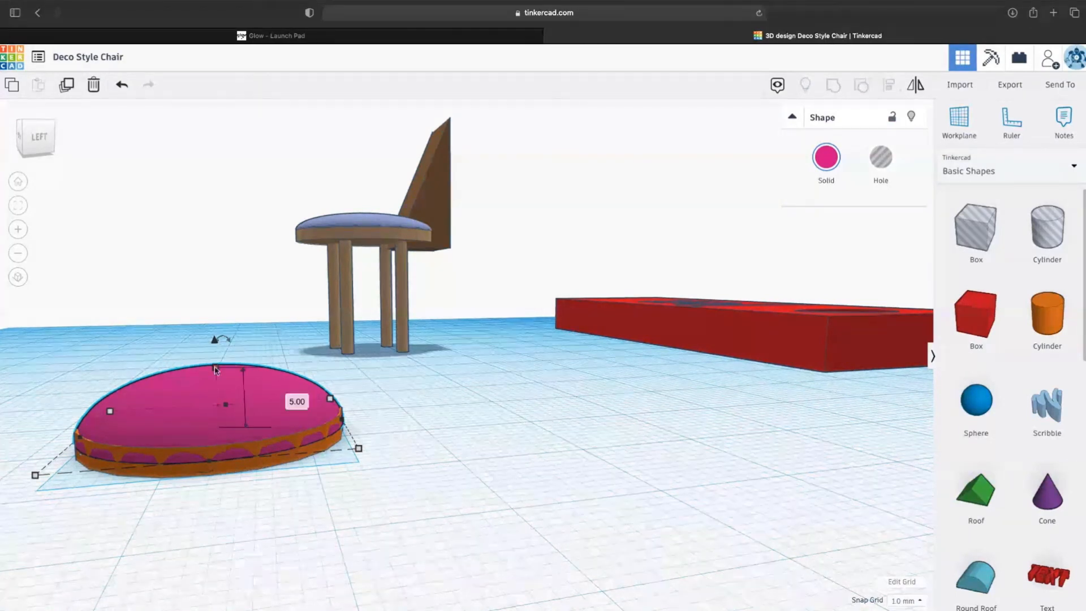
pyautogui.moveTo(226, 341)
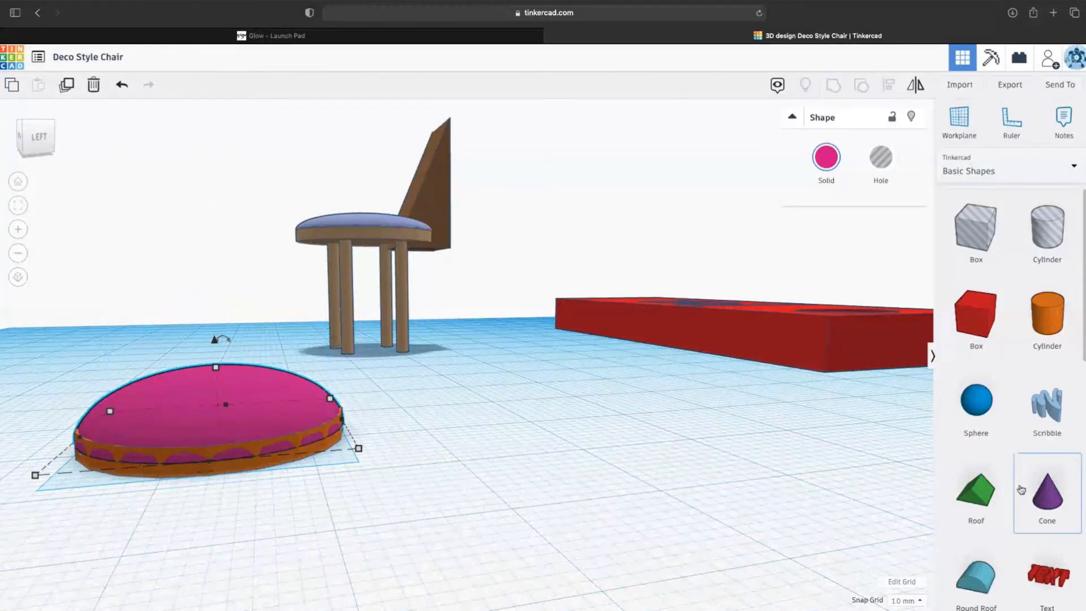
pyautogui.scroll(-1, 996, 543)
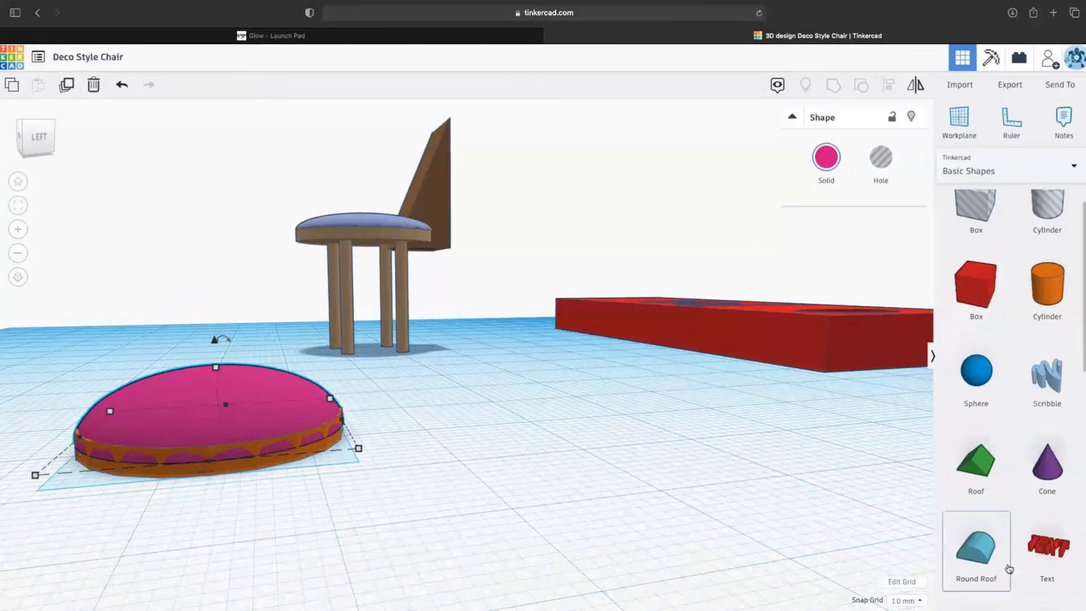
pyautogui.scroll(-2, 1009, 569)
# - Add a Round Roof shape and rotate it 90° to stand upright
pyautogui.scroll(-1, 1007, 566)
pyautogui.click(982, 480)
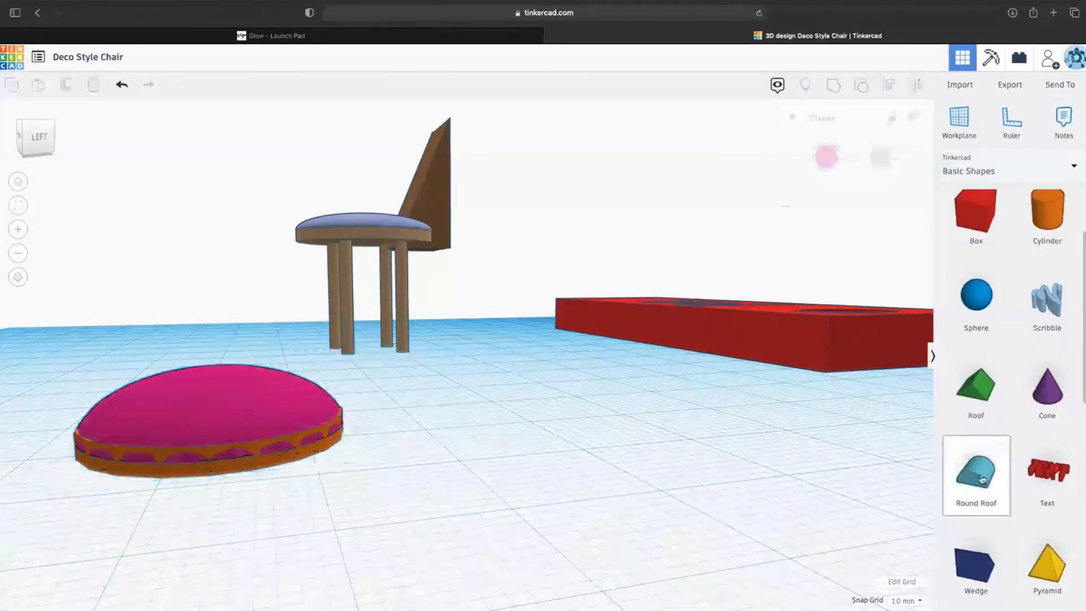
pyautogui.moveTo(983, 479); pyautogui.dragTo(521, 378)
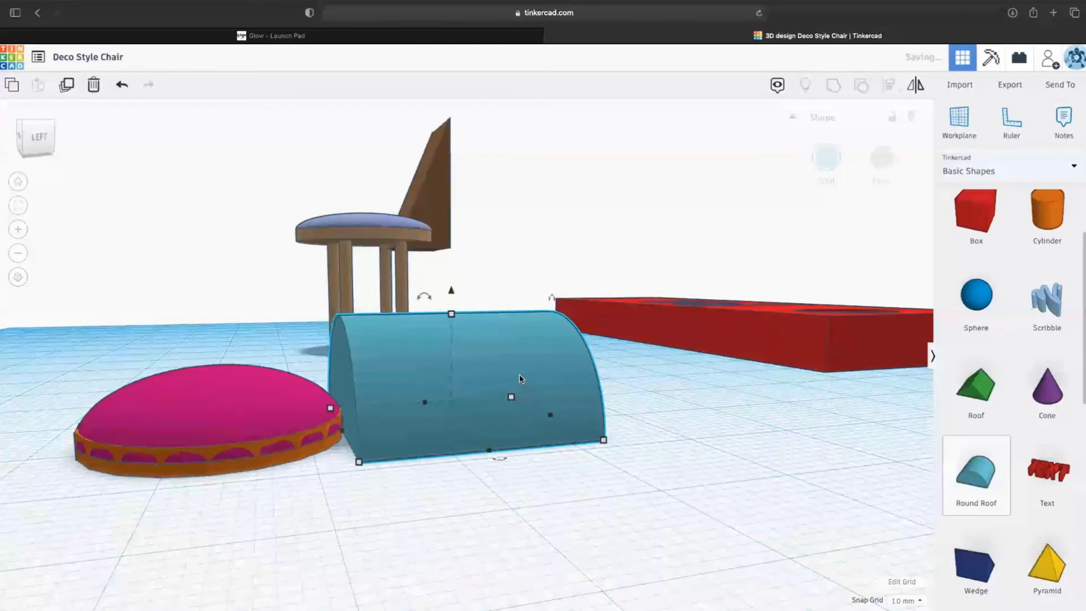
pyautogui.scroll(-2, 451, 380)
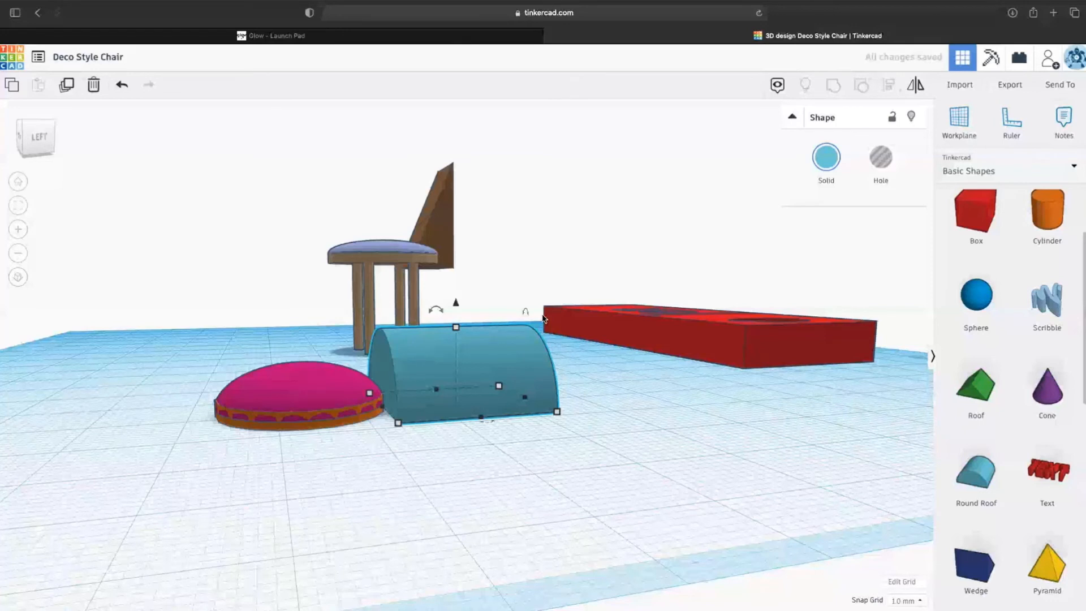
pyautogui.moveTo(525, 313)
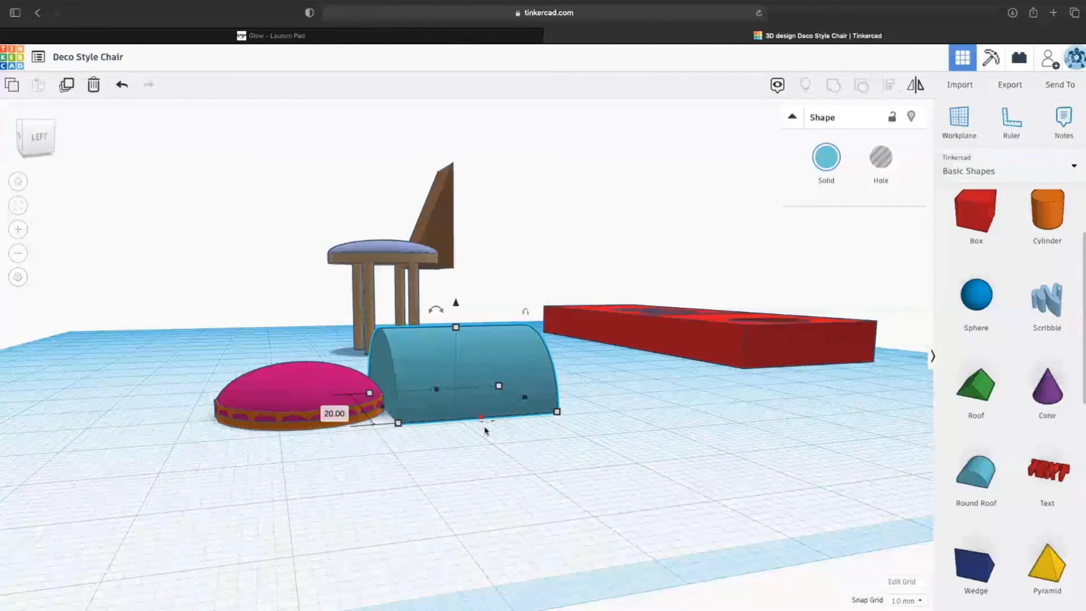
pyautogui.moveTo(439, 313); pyautogui.dragTo(521, 354)
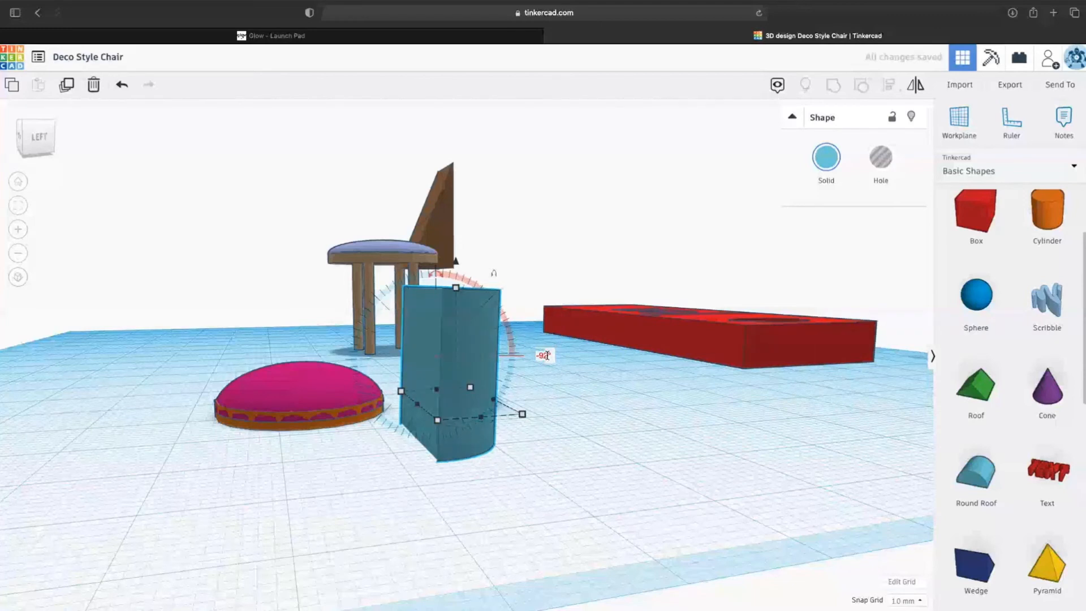
pyautogui.click(545, 355)
pyautogui.write('90')
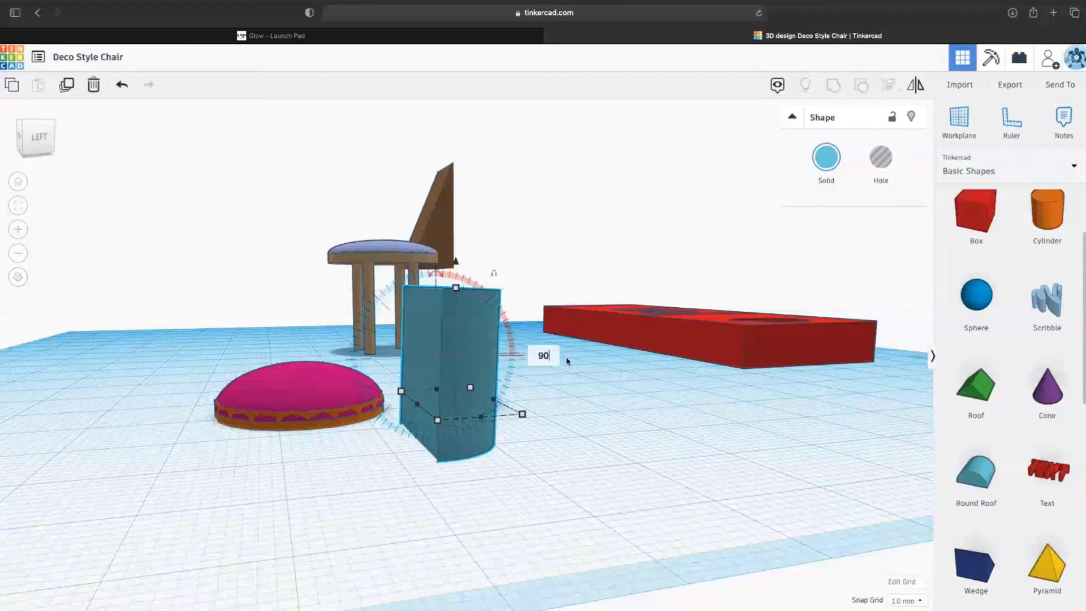
pyautogui.press('Return')
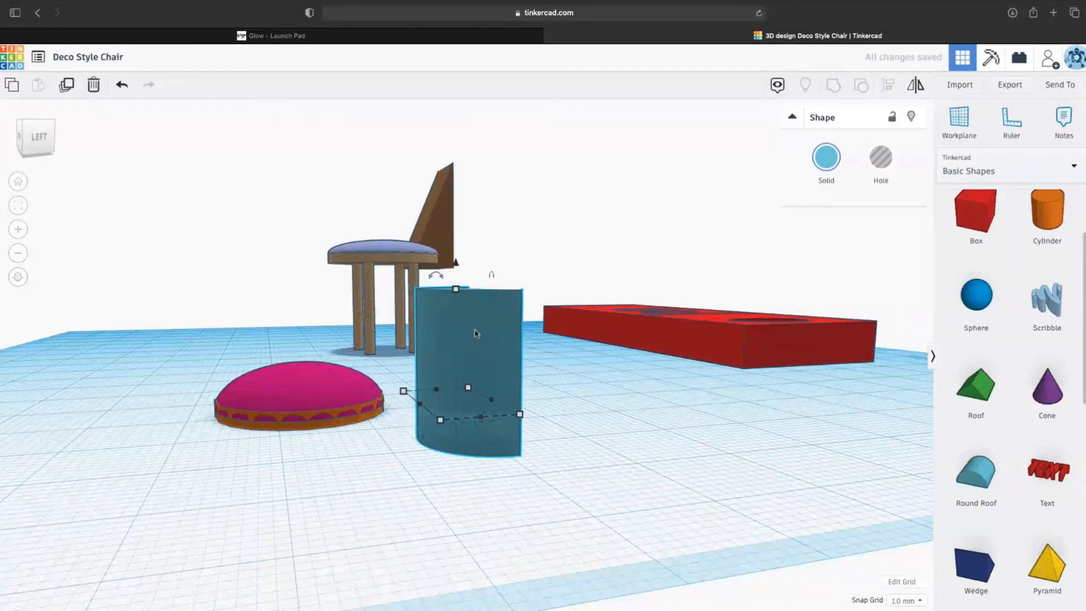
# - Raise the upright roof shape onto the workplane and turn it slightly
pyautogui.moveTo(482, 416)
pyautogui.moveTo(454, 266); pyautogui.dragTo(456, 222)
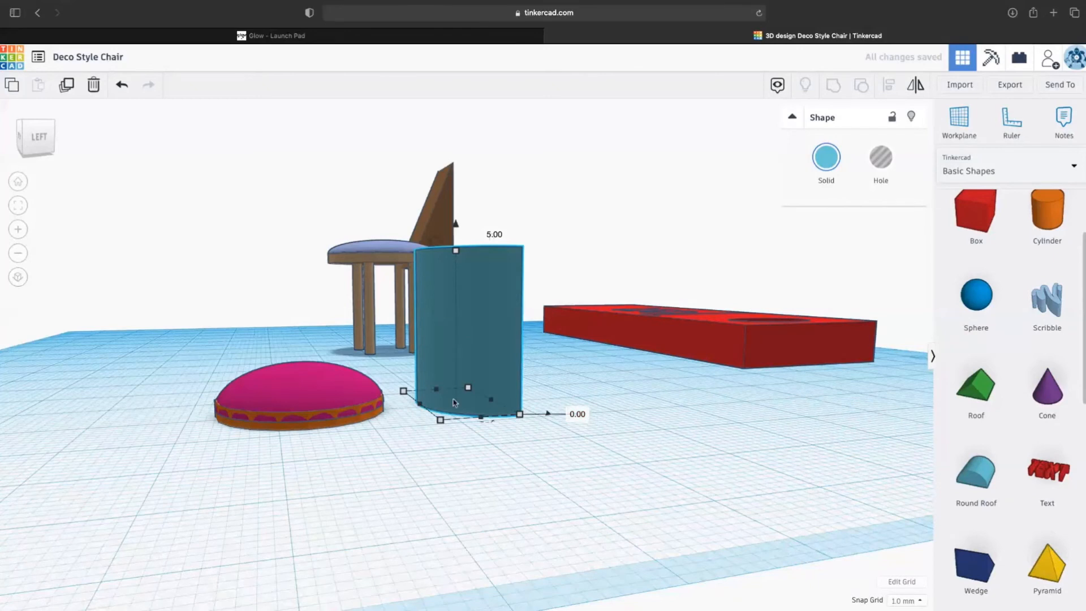
pyautogui.moveTo(483, 424)
pyautogui.moveTo(483, 423); pyautogui.dragTo(361, 374)
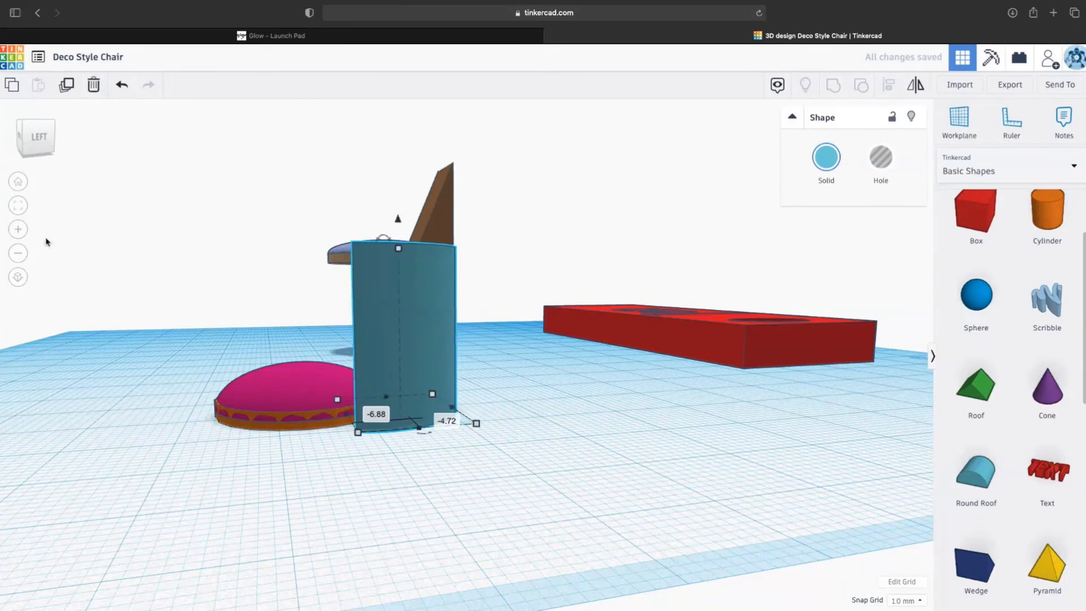
# - Slide the curved back piece against the pink cushion
pyautogui.click(19, 215)
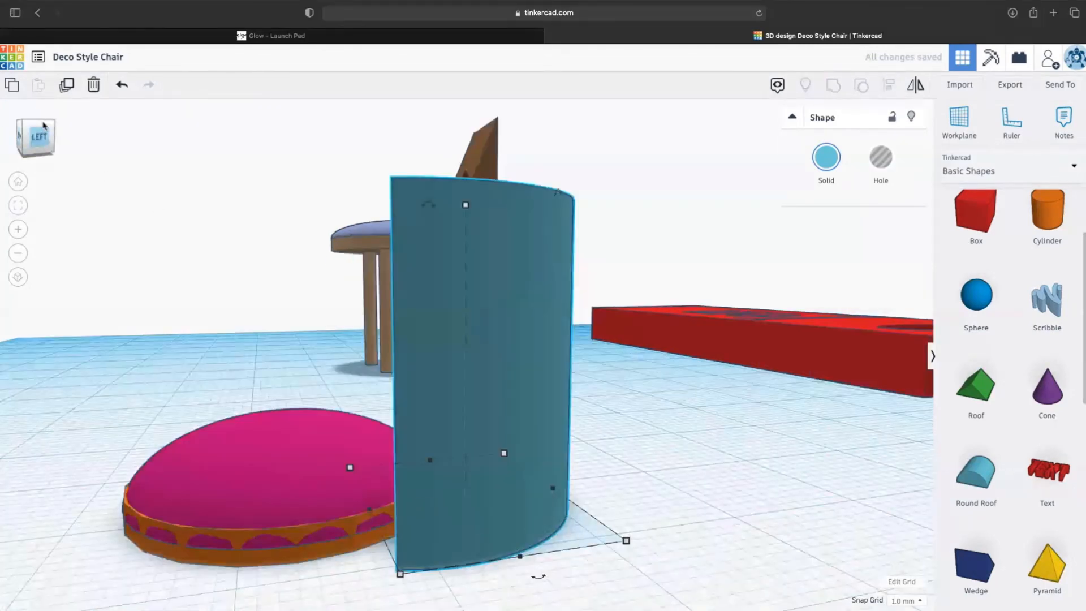
pyautogui.moveTo(21, 154); pyautogui.dragTo(45, 155)
pyautogui.moveTo(446, 343); pyautogui.dragTo(447, 332)
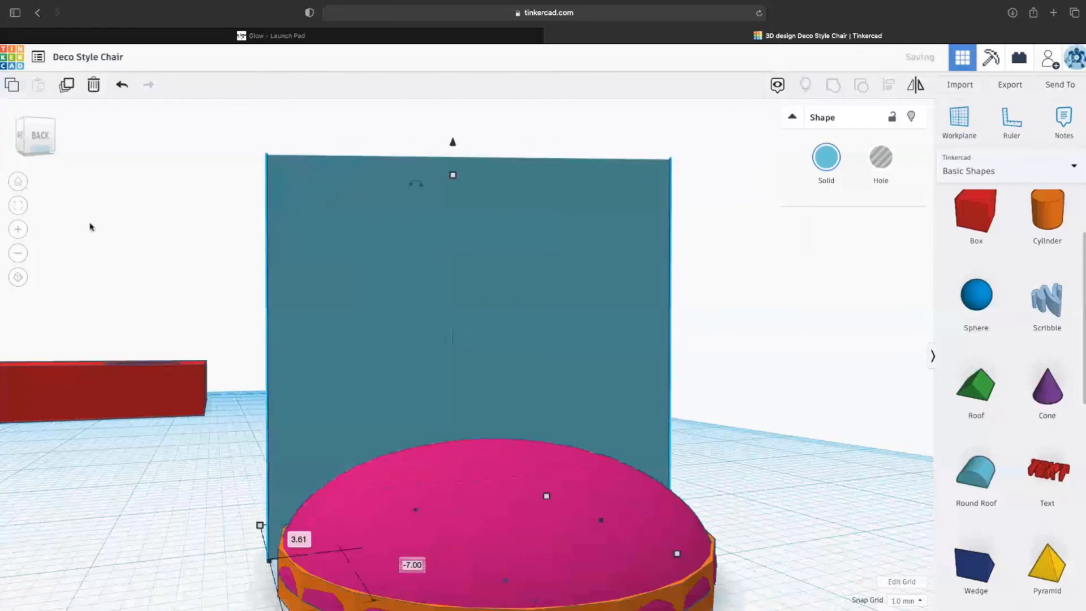
pyautogui.click(17, 206)
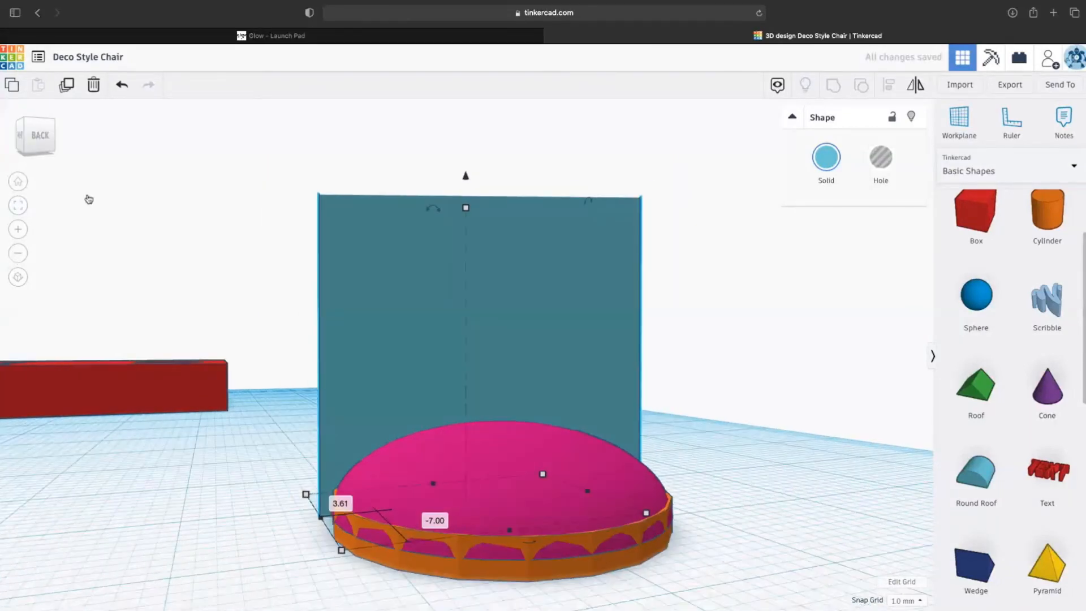
pyautogui.moveTo(22, 150); pyautogui.dragTo(45, 151)
pyautogui.moveTo(451, 383); pyautogui.dragTo(389, 366)
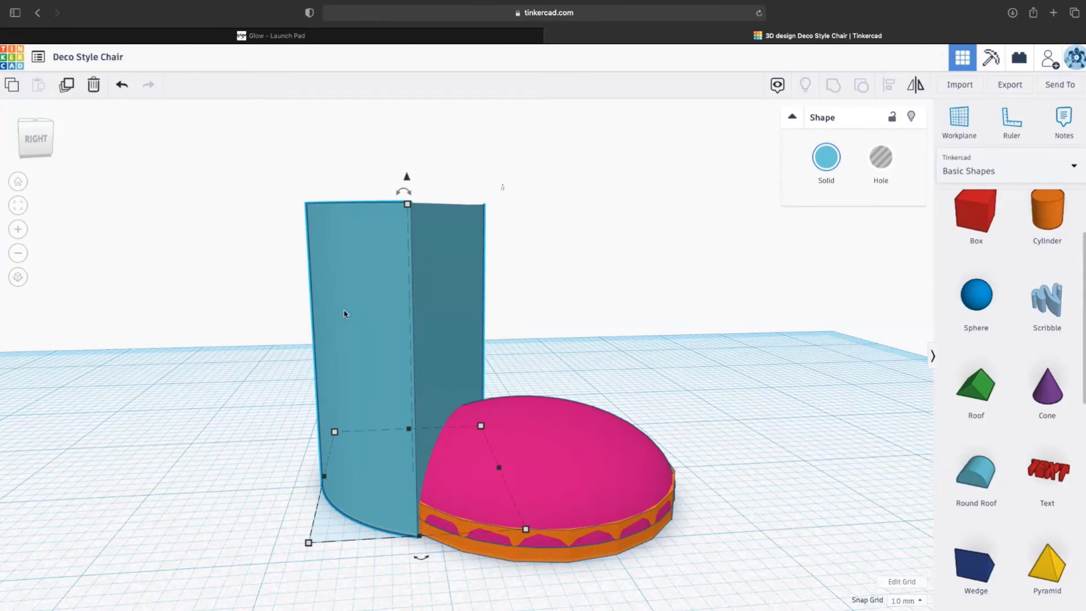
# - Narrow the curved back to 10.41 and nudge it left against the cushion
pyautogui.moveTo(322, 479); pyautogui.dragTo(359, 489)
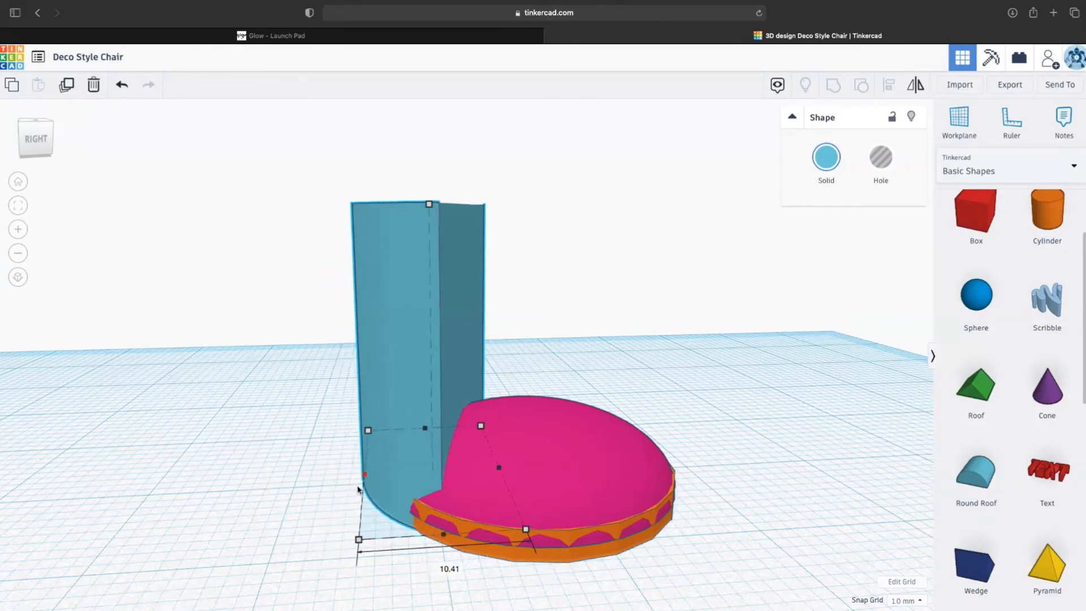
pyautogui.moveTo(409, 412); pyautogui.dragTo(400, 406)
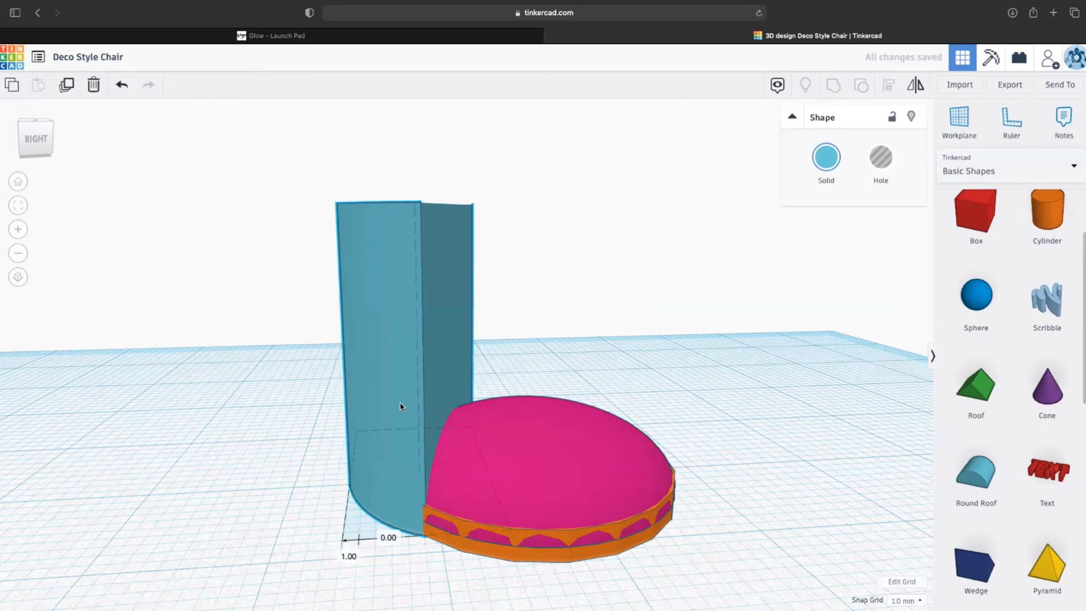
pyautogui.moveTo(282, 208); pyautogui.dragTo(701, 604)
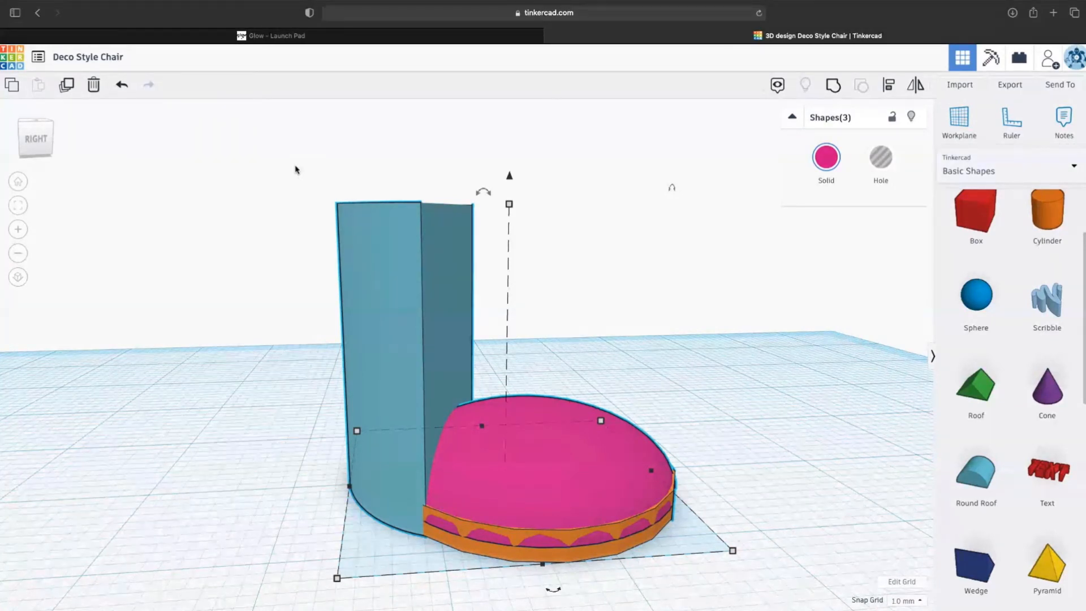
# - Group the cushion, base and back into one pink piece, move it left, and add a thin cylinder leg
pyautogui.moveTo(262, 167); pyautogui.dragTo(761, 590)
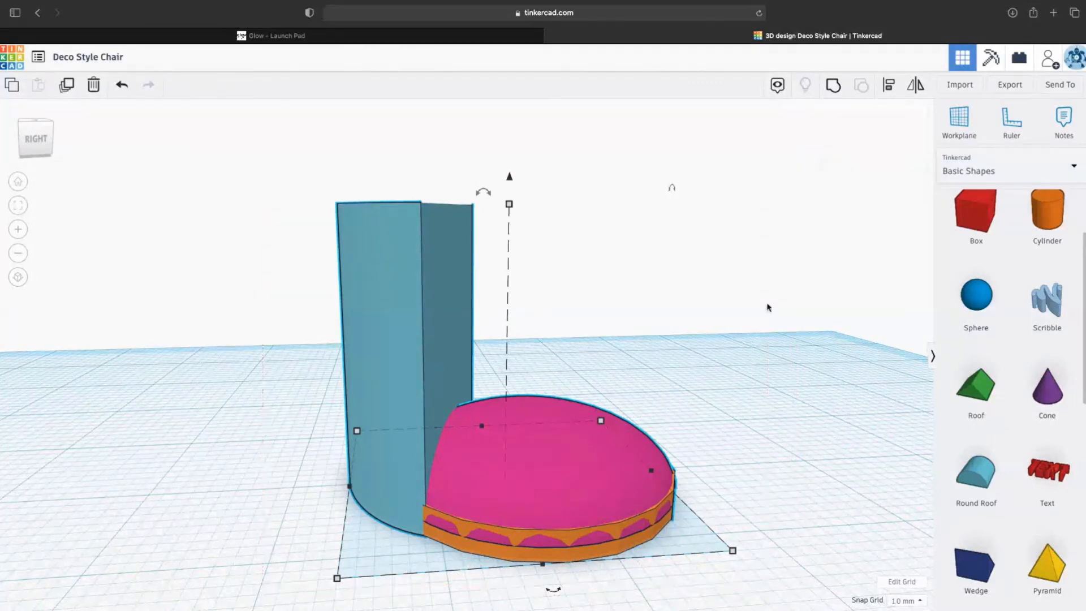
pyautogui.click(833, 85)
pyautogui.moveTo(595, 451); pyautogui.dragTo(418, 429)
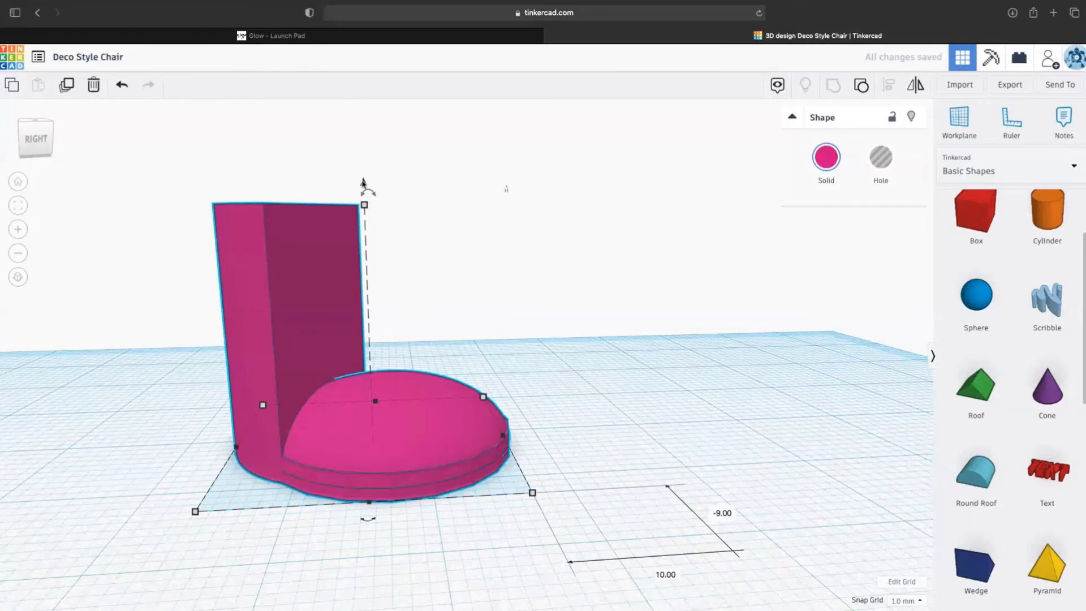
pyautogui.moveTo(1047, 214); pyautogui.dragTo(654, 442)
pyautogui.moveTo(782, 484); pyautogui.dragTo(582, 423)
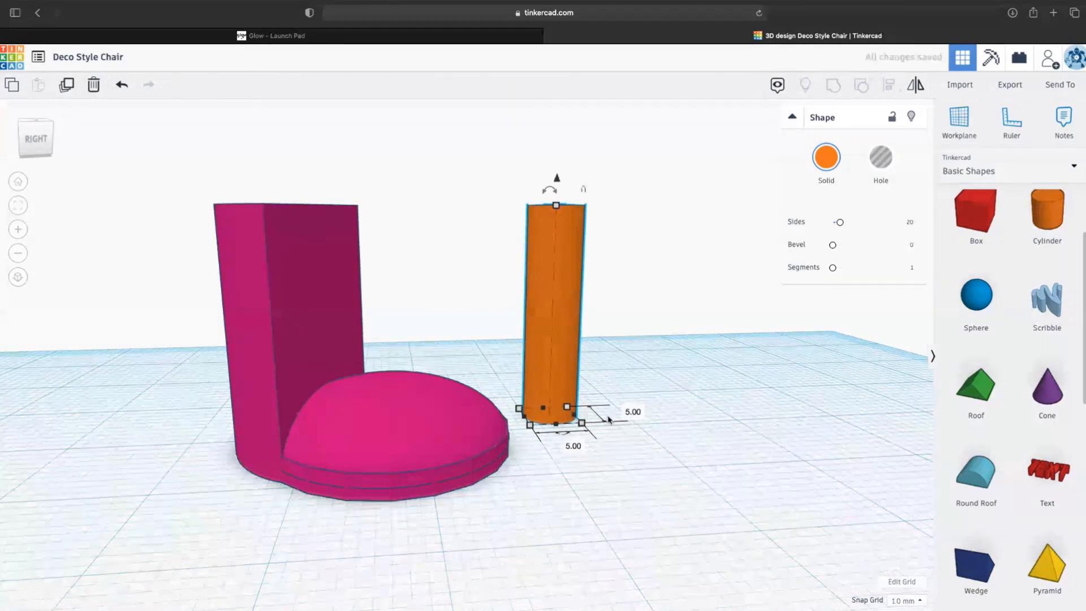
# - Lower the leg's height to 15 and duplicate it into four legs with Alt-drag copies
pyautogui.moveTo(554, 211); pyautogui.dragTo(556, 267)
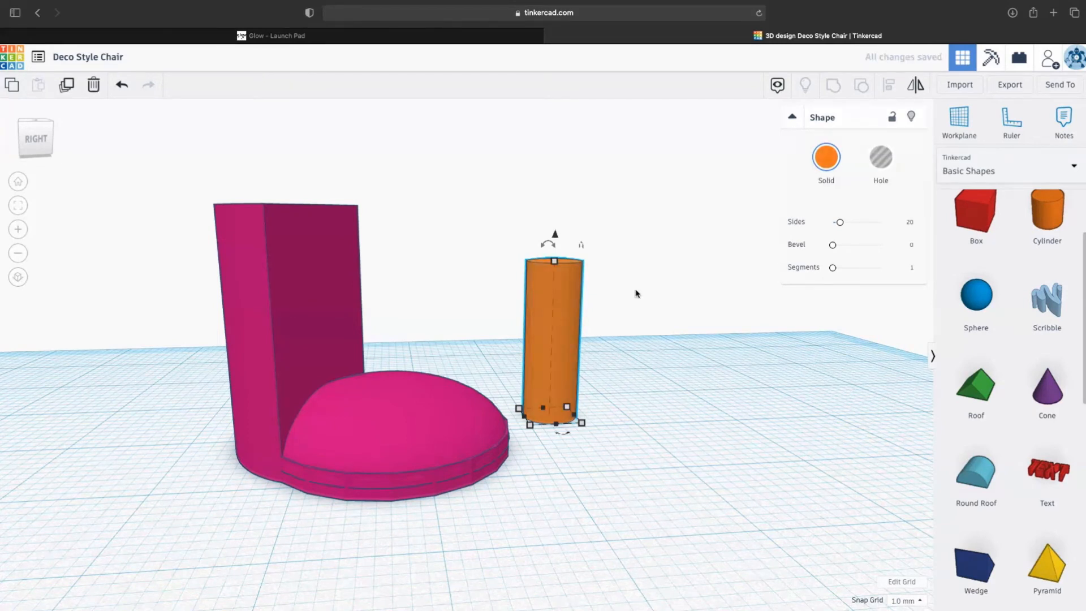
pyautogui.keyDown('alt'); pyautogui.moveTo(562, 309); pyautogui.dragTo(649, 308); pyautogui.keyUp('alt')
pyautogui.moveTo(496, 287); pyautogui.dragTo(720, 376)
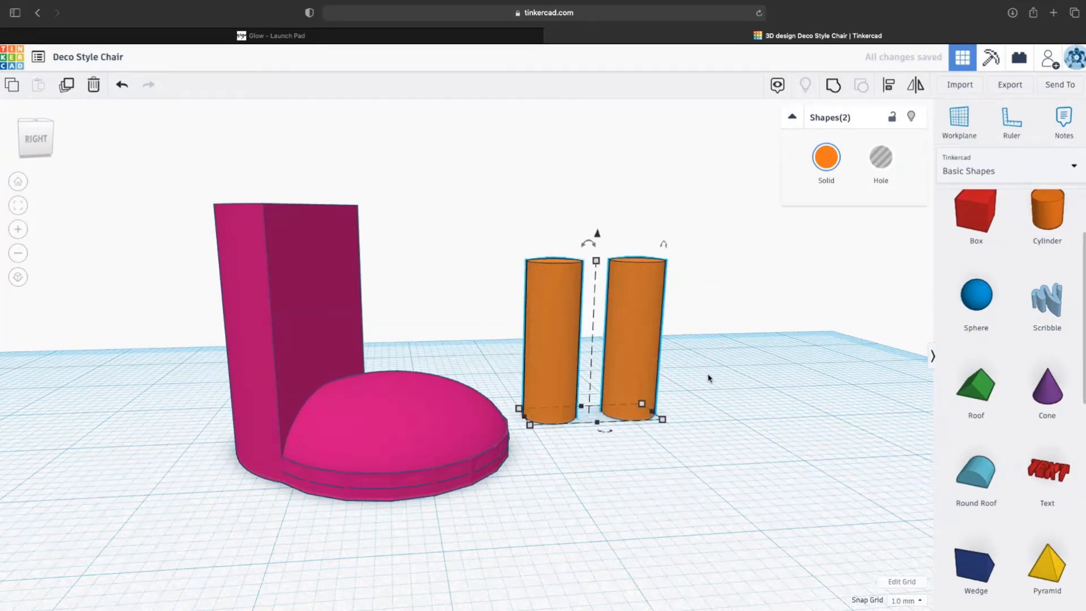
pyautogui.keyDown('alt'); pyautogui.moveTo(548, 320); pyautogui.dragTo(559, 354); pyautogui.keyUp('alt')
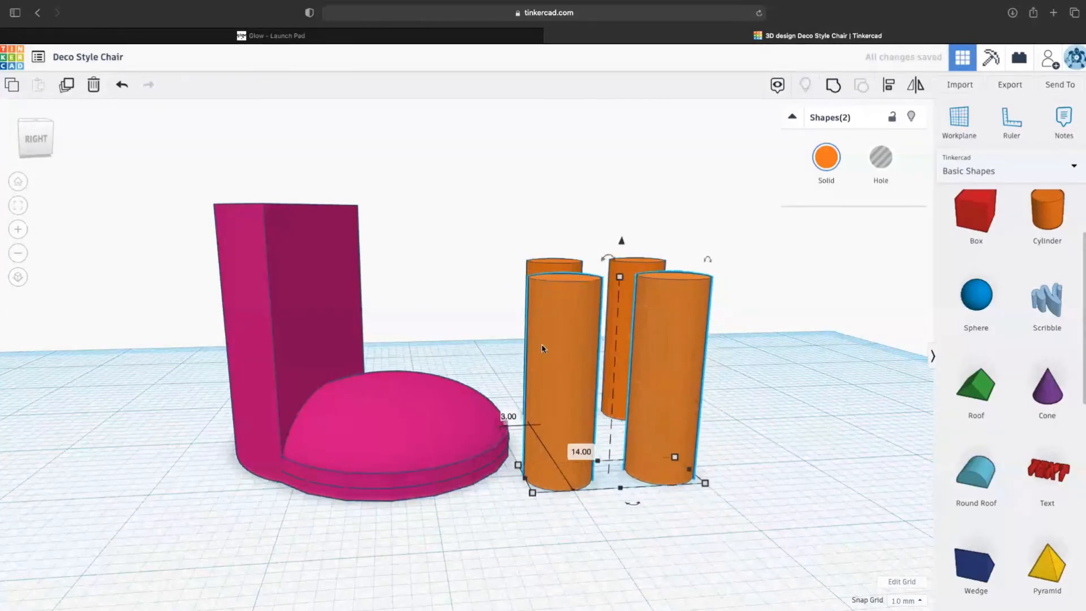
# - From an overhead view, reposition the new pair of legs, then select the pink chair piece
pyautogui.click(46, 141)
pyautogui.moveTo(45, 142); pyautogui.dragTo(84, 155)
pyautogui.click(315, 162)
pyautogui.moveTo(317, 163); pyautogui.dragTo(283, 160)
pyautogui.click(365, 416)
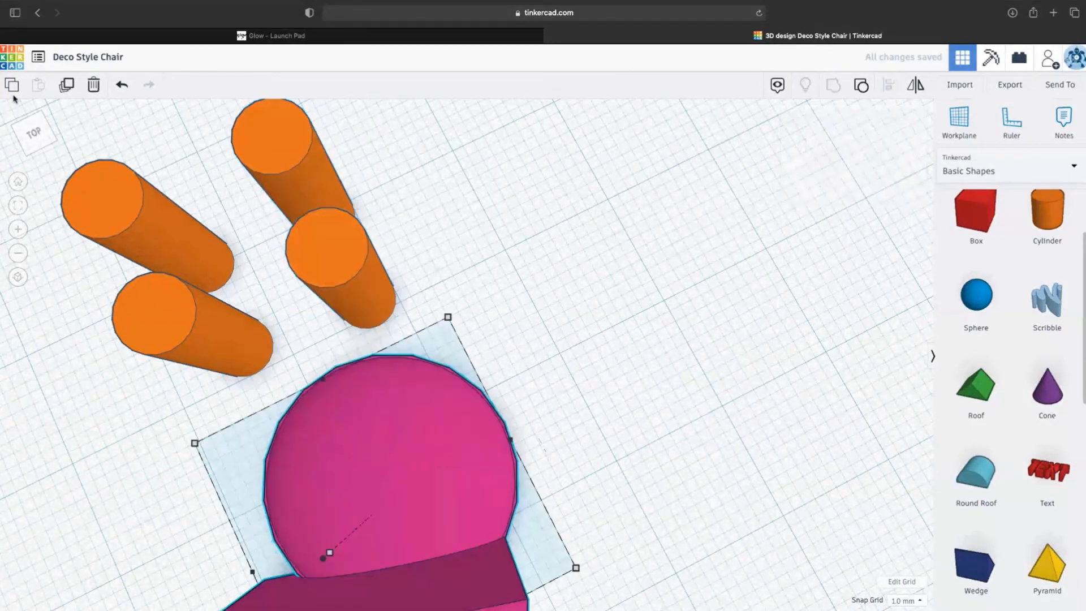
# - Raise the pink chair piece off the workplane to an elevation of 14.5
pyautogui.click(19, 183)
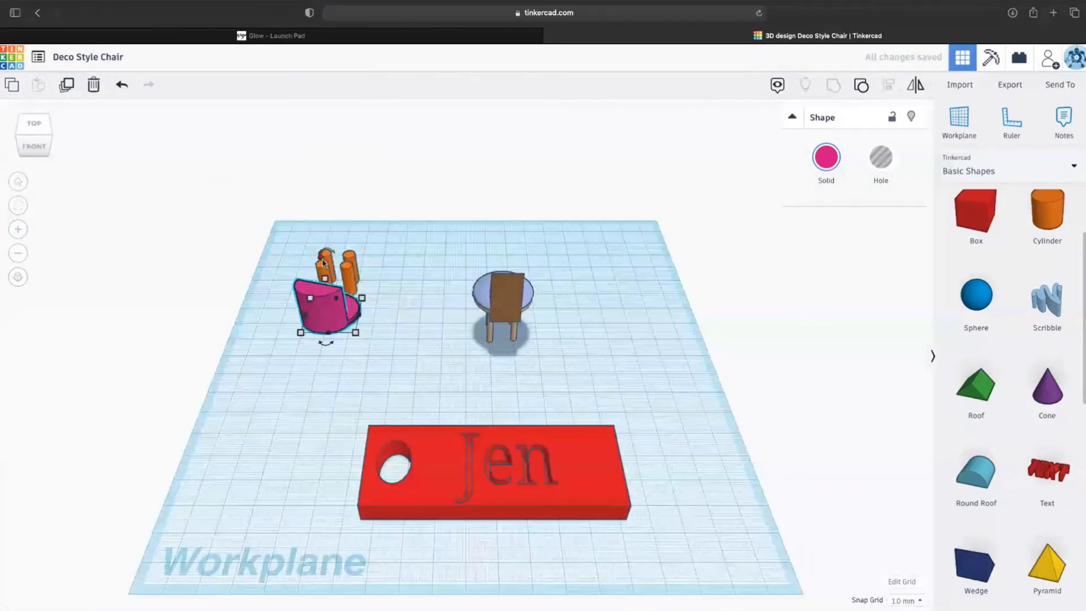
pyautogui.moveTo(323, 259); pyautogui.dragTo(346, 266)
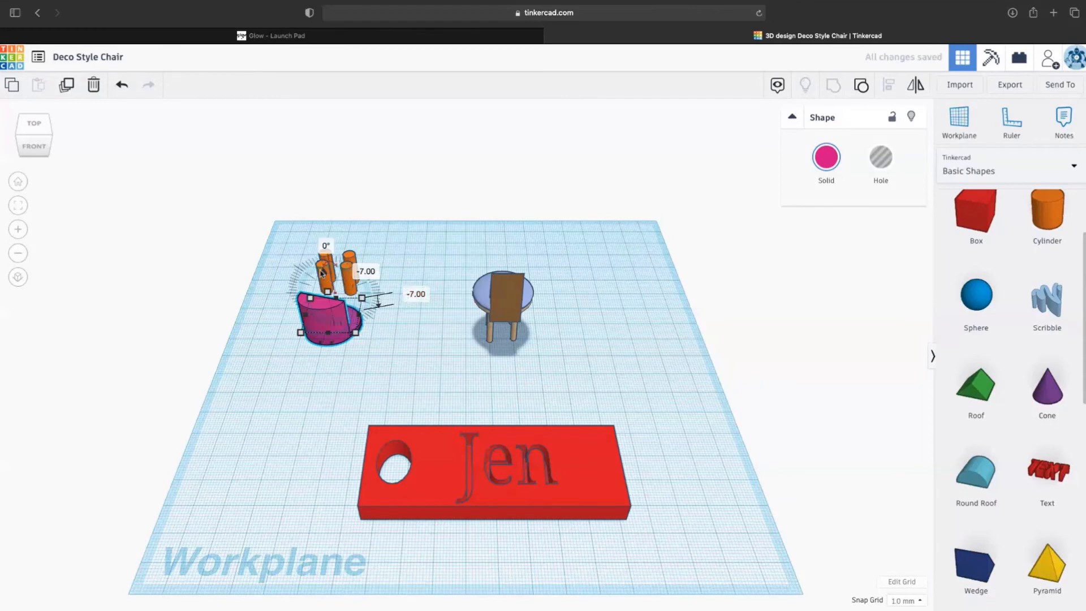
pyautogui.moveTo(323, 271); pyautogui.dragTo(315, 230)
pyautogui.click(417, 276)
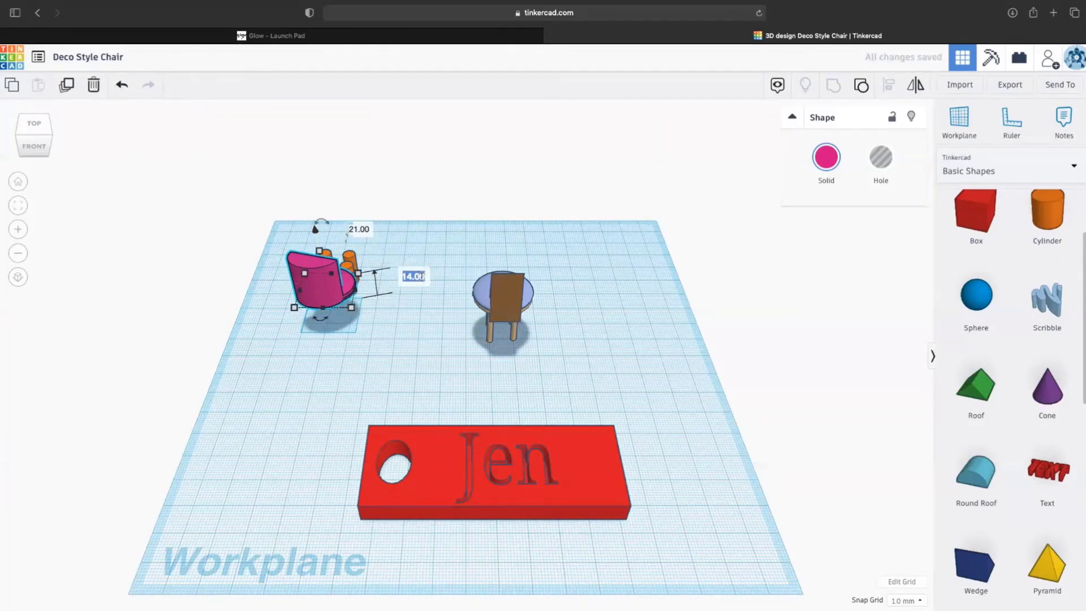
pyautogui.write('14.5')
pyautogui.press('Return')
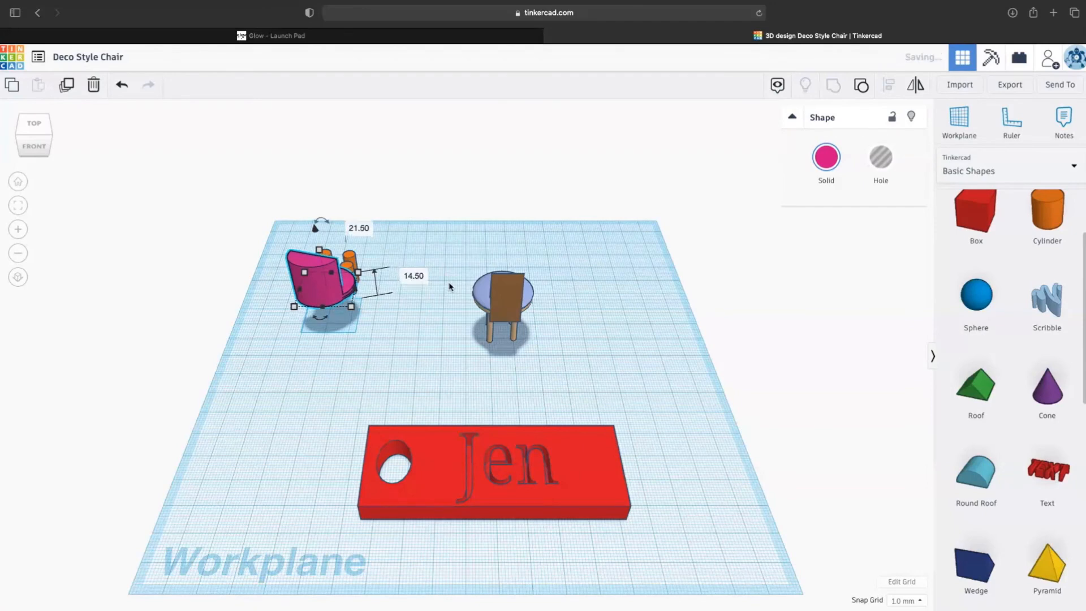
# - Seat the pink piece on top of the four orange legs and select all parts of the new chair
pyautogui.scroll(-5, 362, 306)
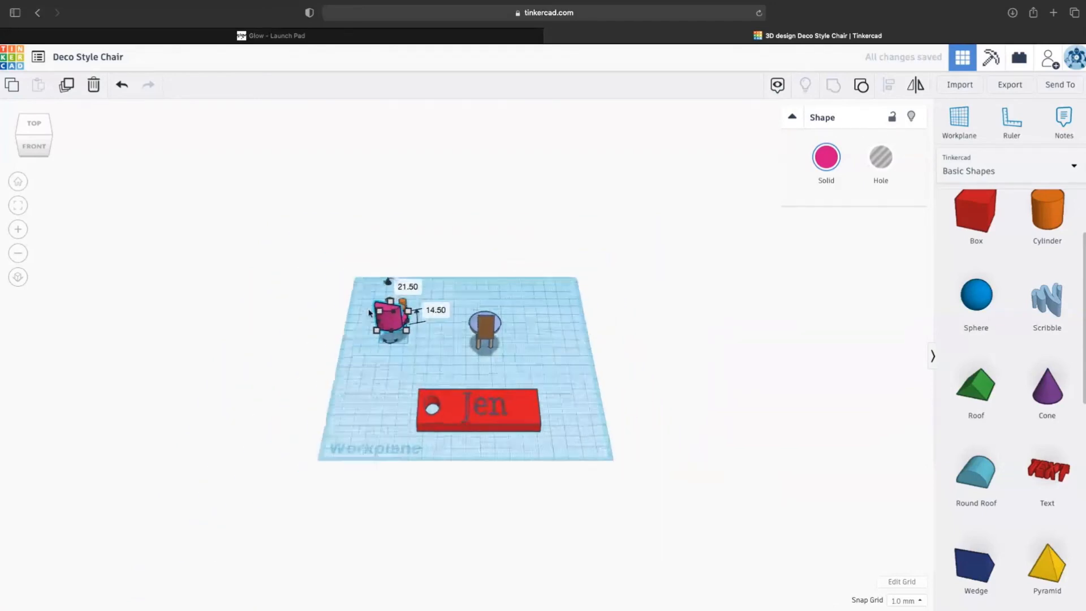
pyautogui.scroll(10, 365, 308)
pyautogui.scroll(-3, 371, 310)
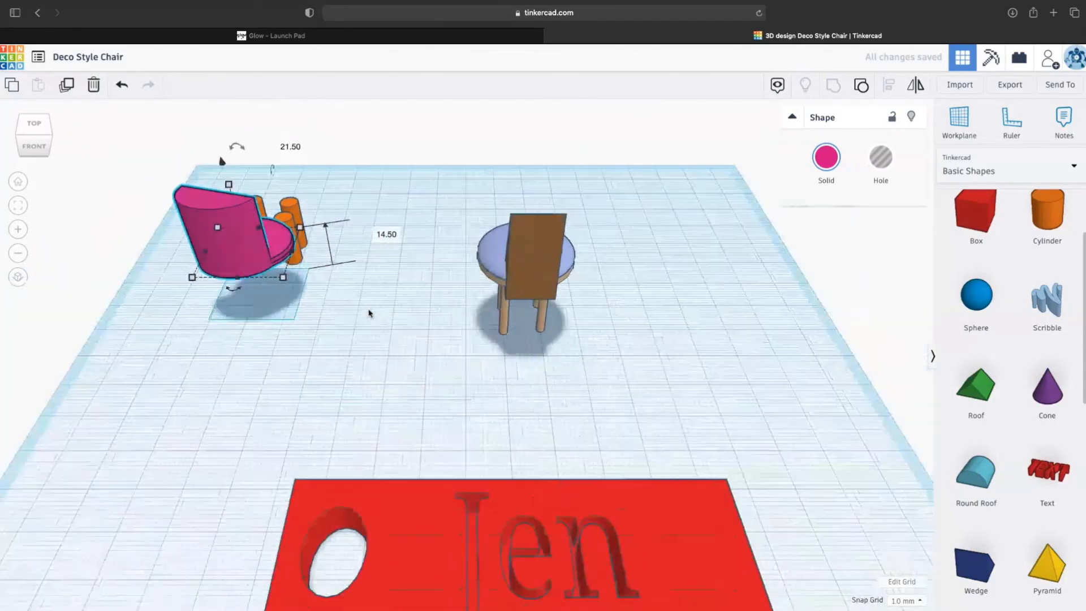
pyautogui.scroll(3, 369, 310)
pyautogui.moveTo(194, 231); pyautogui.dragTo(232, 180)
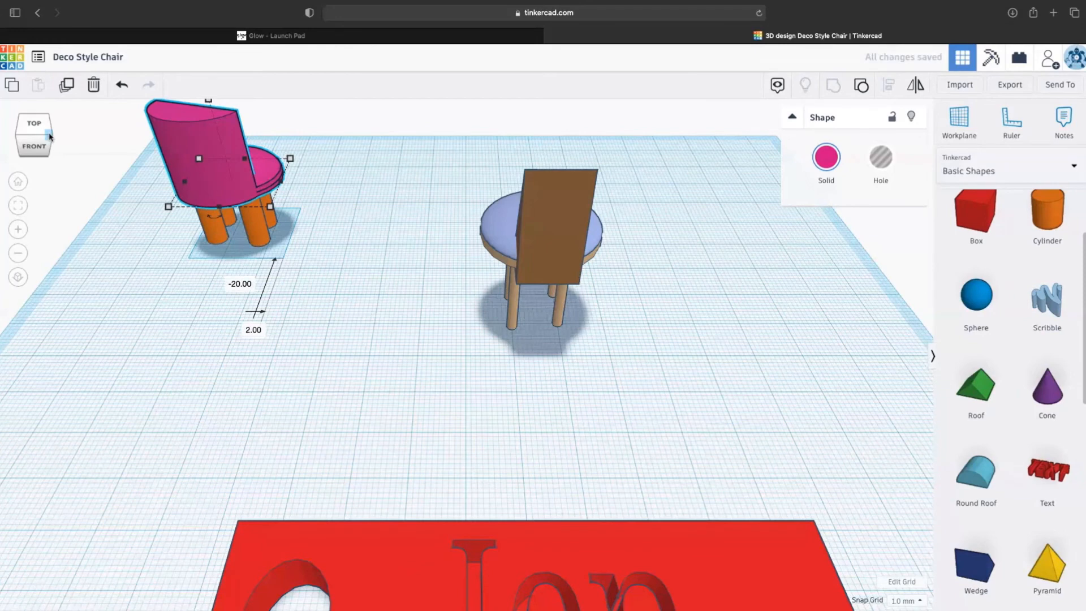
pyautogui.moveTo(49, 136); pyautogui.dragTo(24, 158)
pyautogui.click(17, 181)
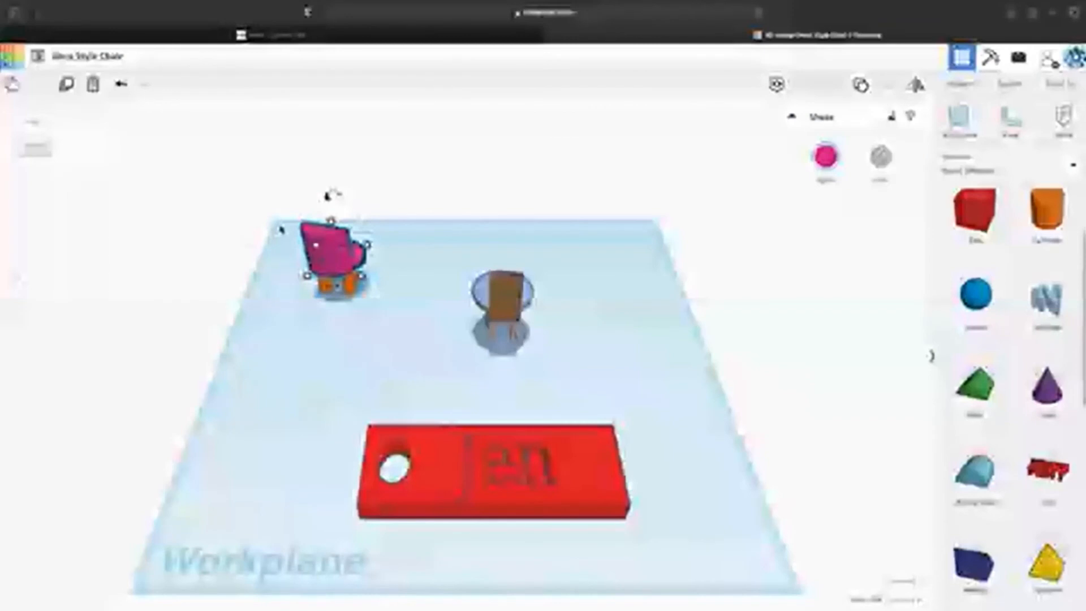
pyautogui.moveTo(281, 229); pyautogui.dragTo(388, 289)
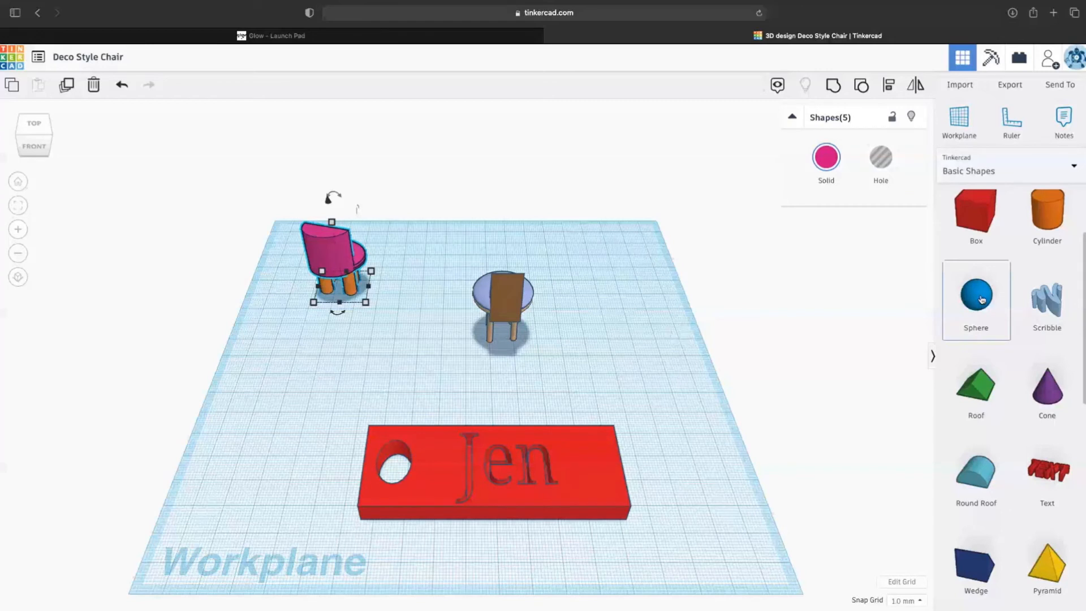
# - Place a sphere and resize it into a flat disc 0.01 thick
pyautogui.click(320, 350)
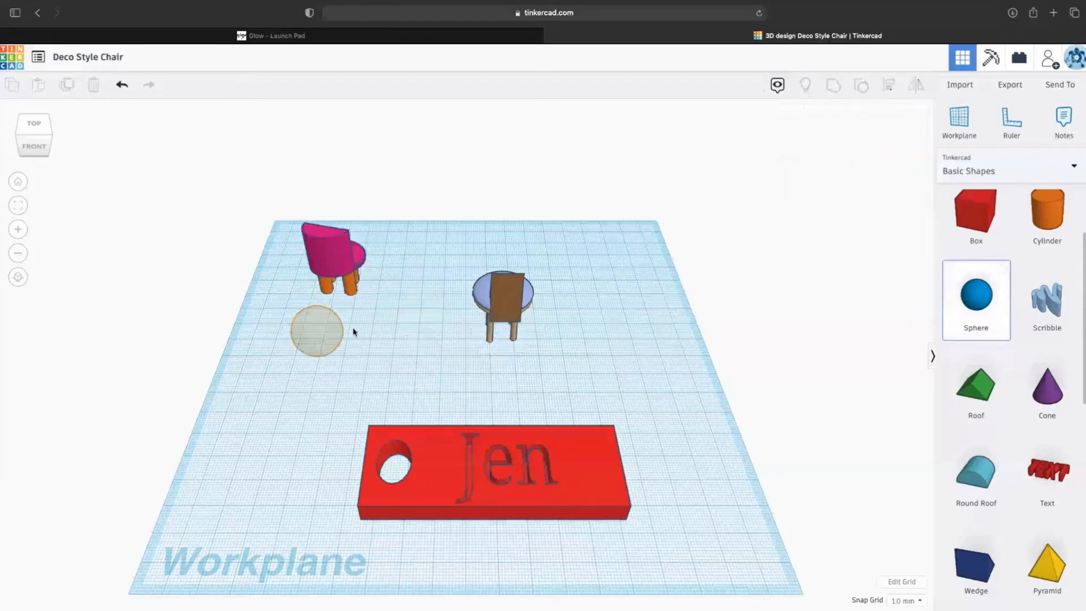
pyautogui.moveTo(347, 337)
pyautogui.mouseDown()
pyautogui.moveTo(322, 337)
pyautogui.moveTo(330, 337)
pyautogui.mouseUp()
pyautogui.moveTo(306, 298); pyautogui.dragTo(314, 332)
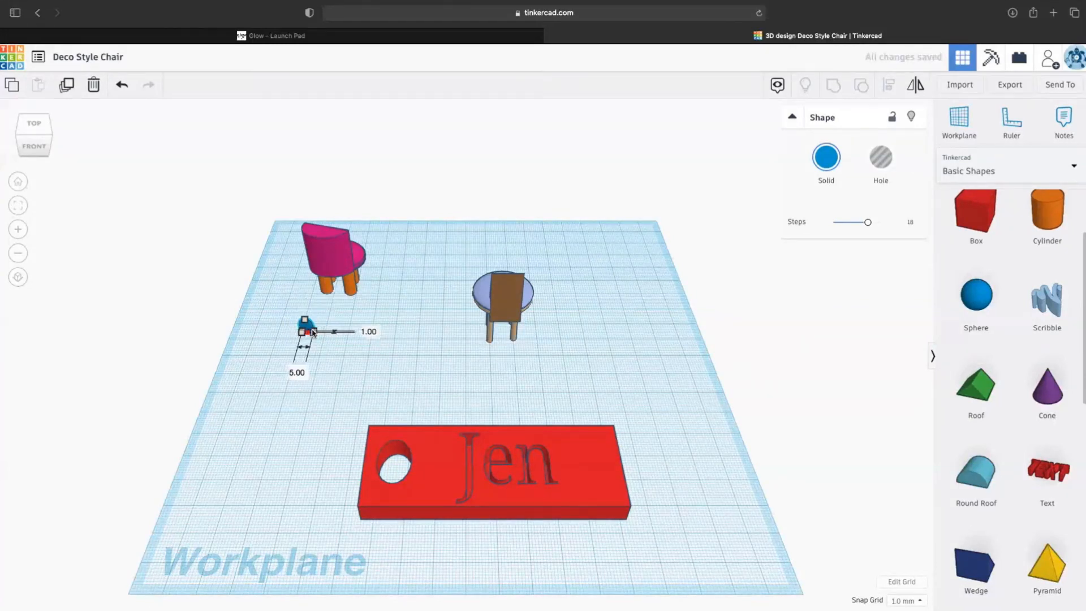
pyautogui.click(17, 206)
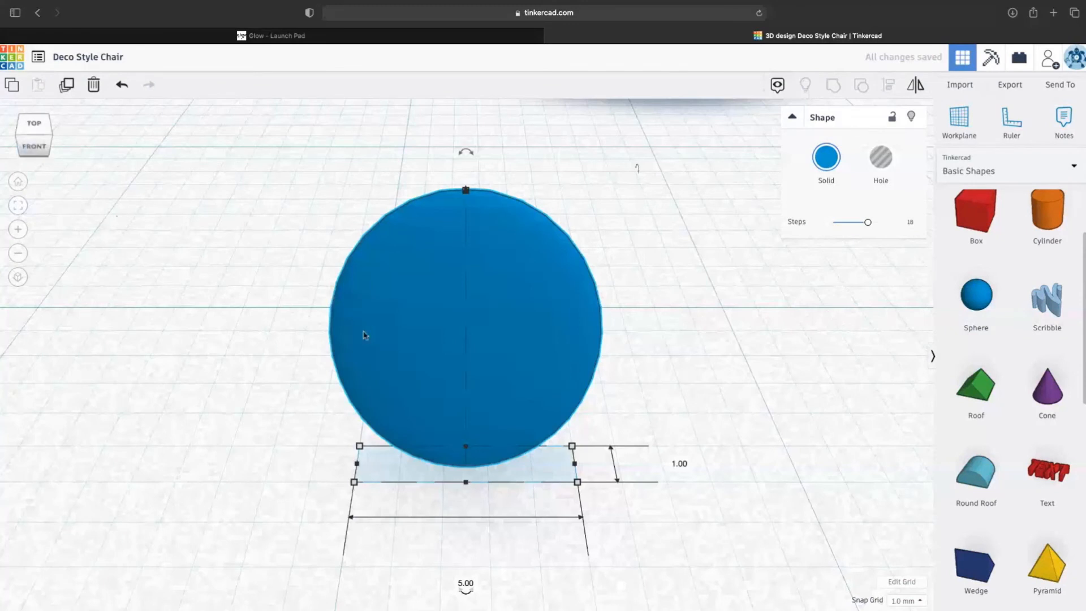
pyautogui.moveTo(355, 482); pyautogui.dragTo(385, 463)
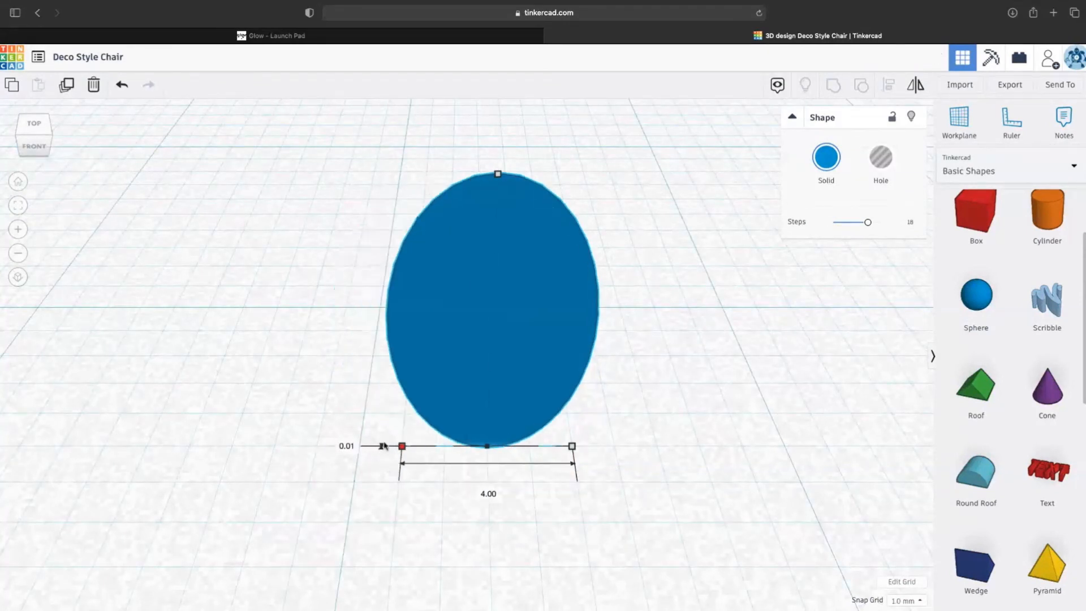
pyautogui.click(18, 207)
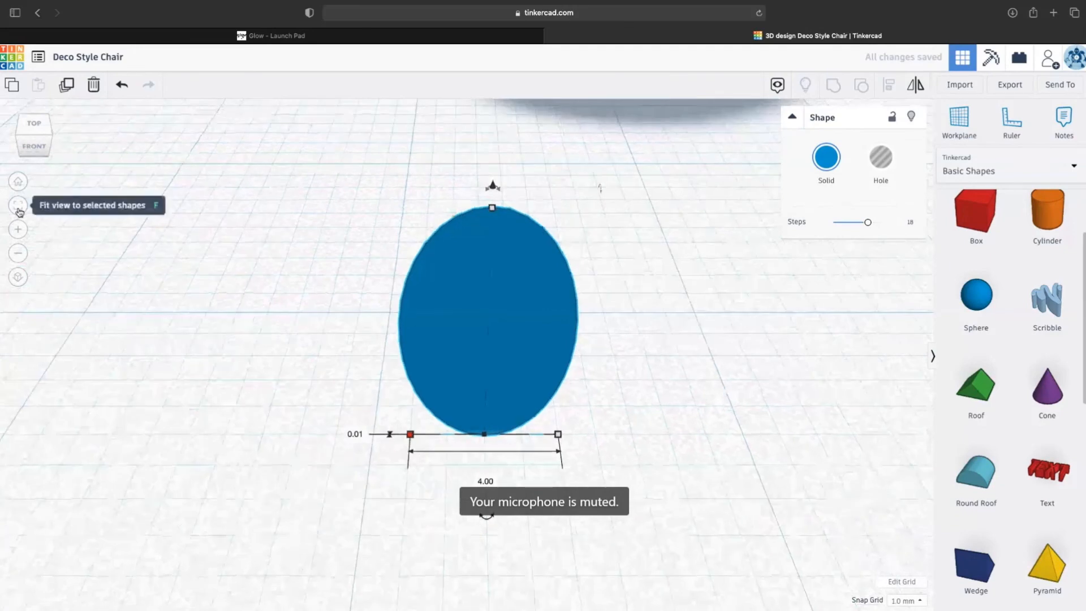
# - Move the disc up against the pink chair's backrest and set it to Hole
pyautogui.moveTo(33, 122); pyautogui.dragTo(33, 161)
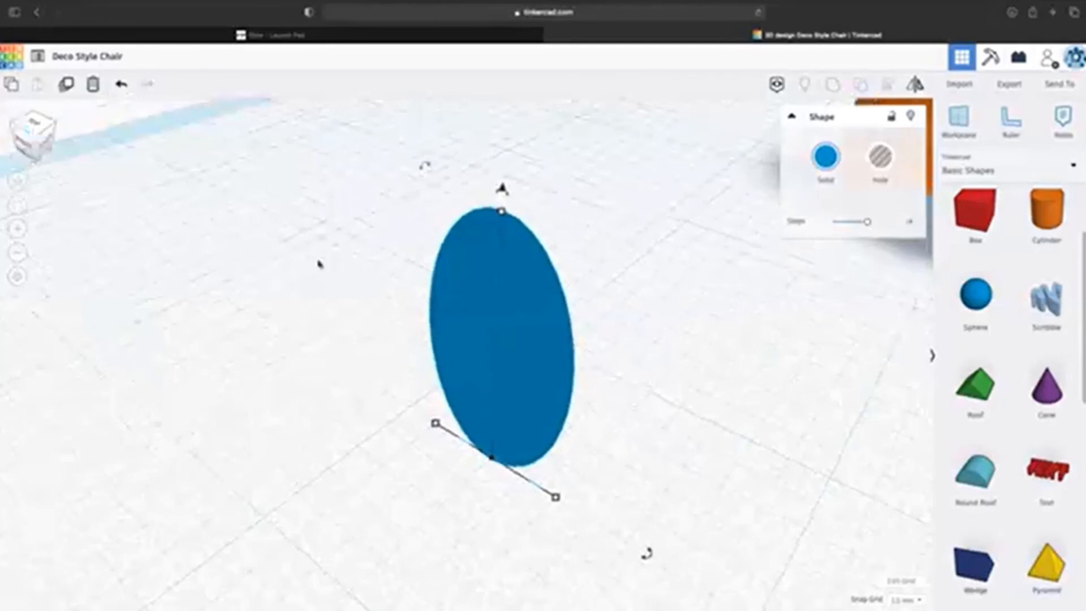
pyautogui.scroll(-10, 319, 264)
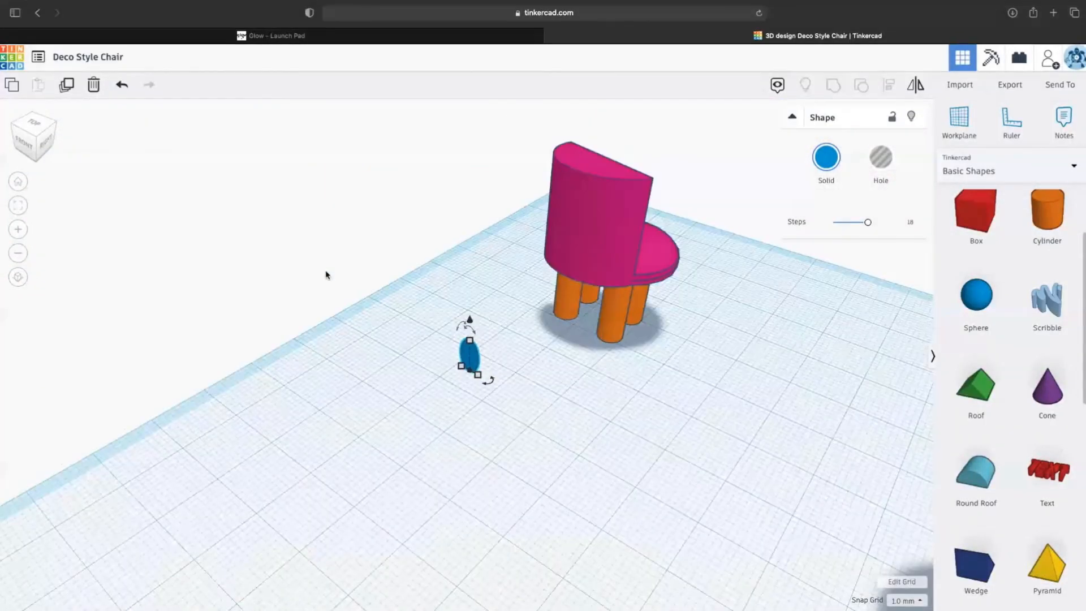
pyautogui.scroll(3, 505, 363)
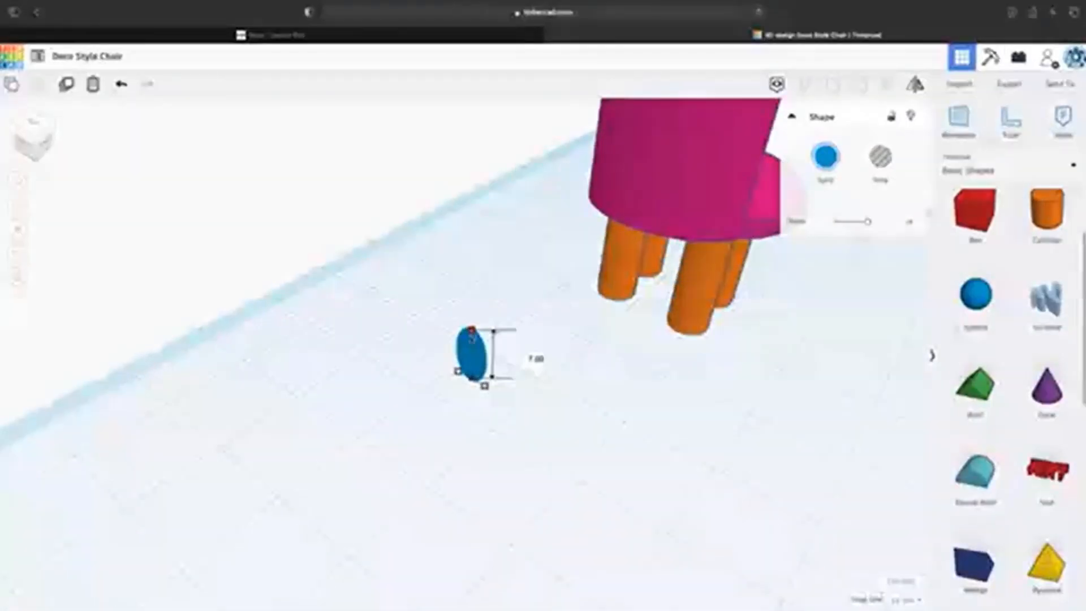
pyautogui.moveTo(474, 365); pyautogui.dragTo(623, 112)
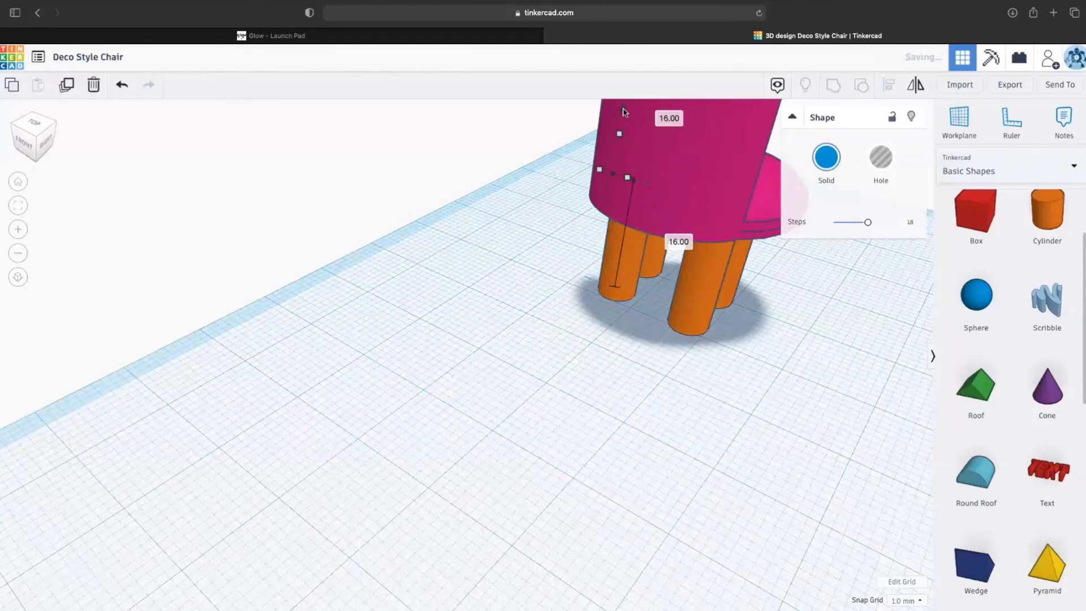
pyautogui.moveTo(613, 176)
pyautogui.mouseDown()
pyautogui.moveTo(583, 186)
pyautogui.moveTo(603, 182)
pyautogui.mouseUp()
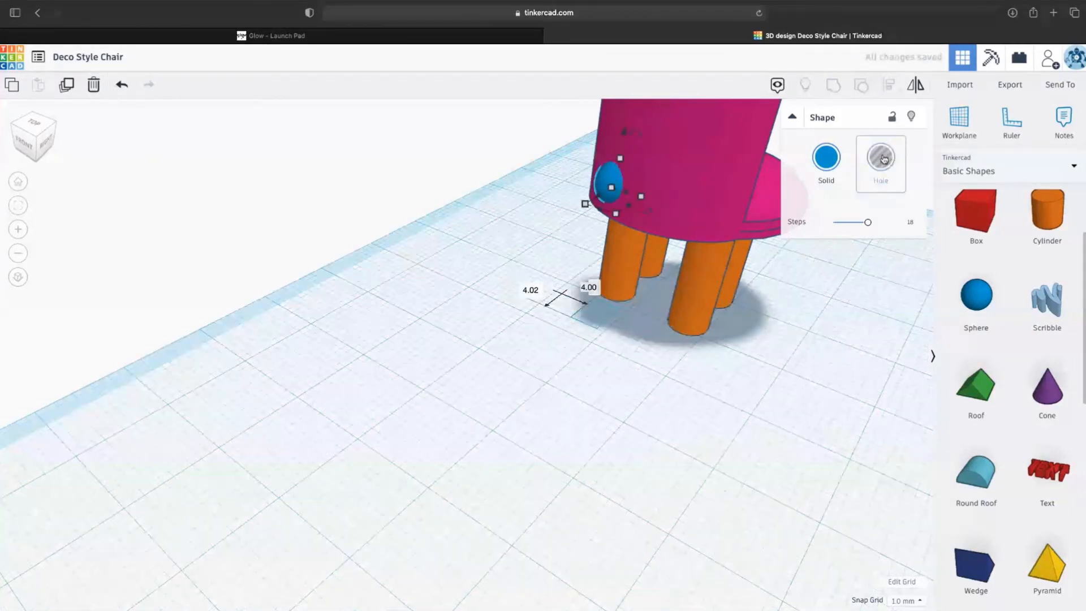
pyautogui.click(884, 159)
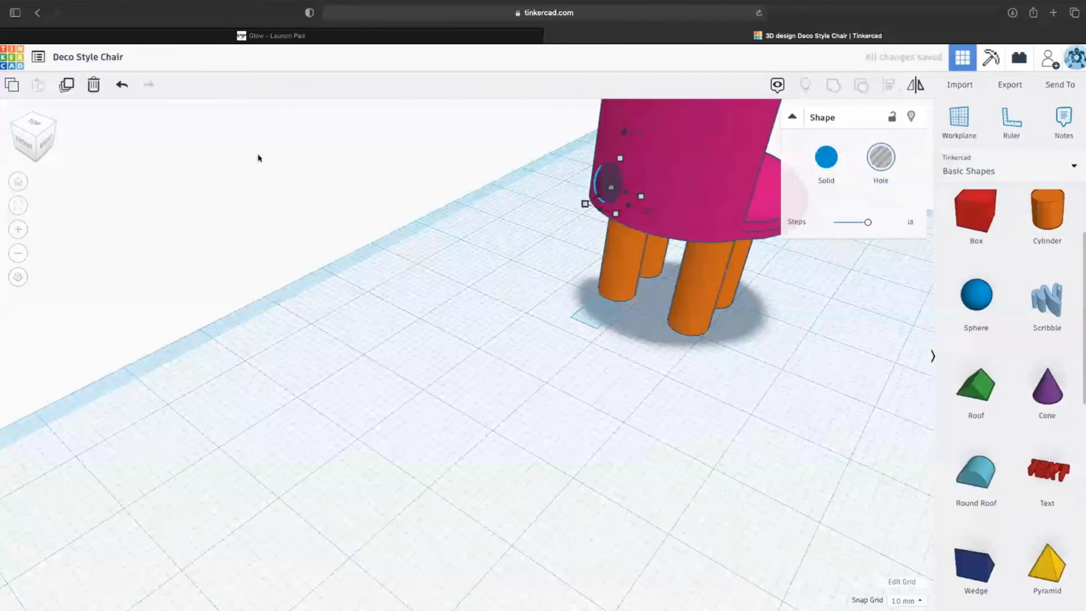
# - Retitle the design 'Demo 1' in the title field at top left
pyautogui.moveTo(23, 138)
pyautogui.mouseDown()
pyautogui.moveTo(70, 139)
pyautogui.moveTo(39, 139)
pyautogui.mouseUp()
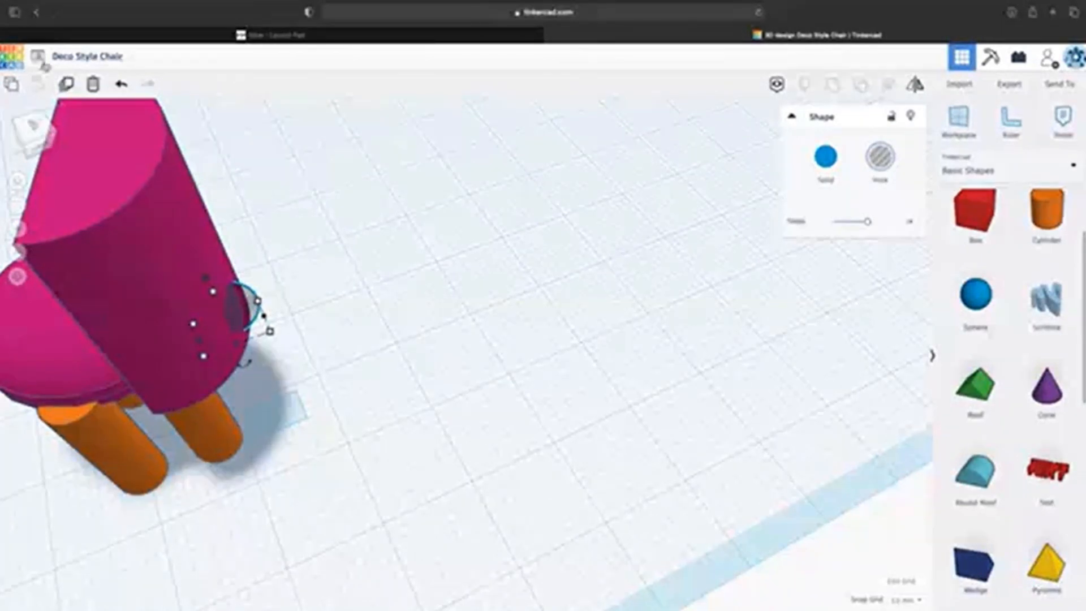
pyautogui.click(116, 58)
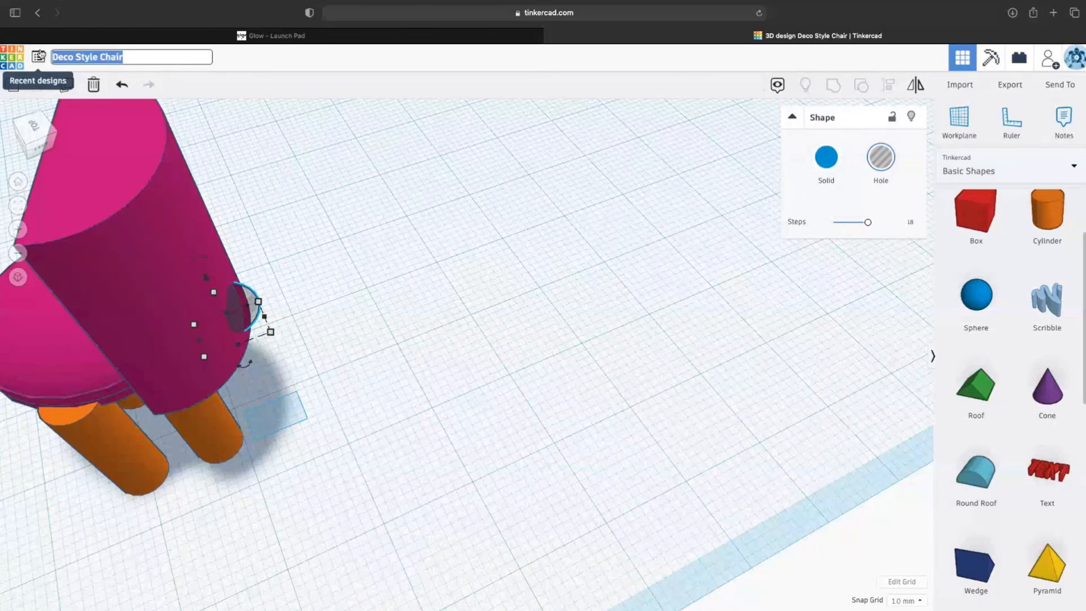
pyautogui.write('Demo 1')
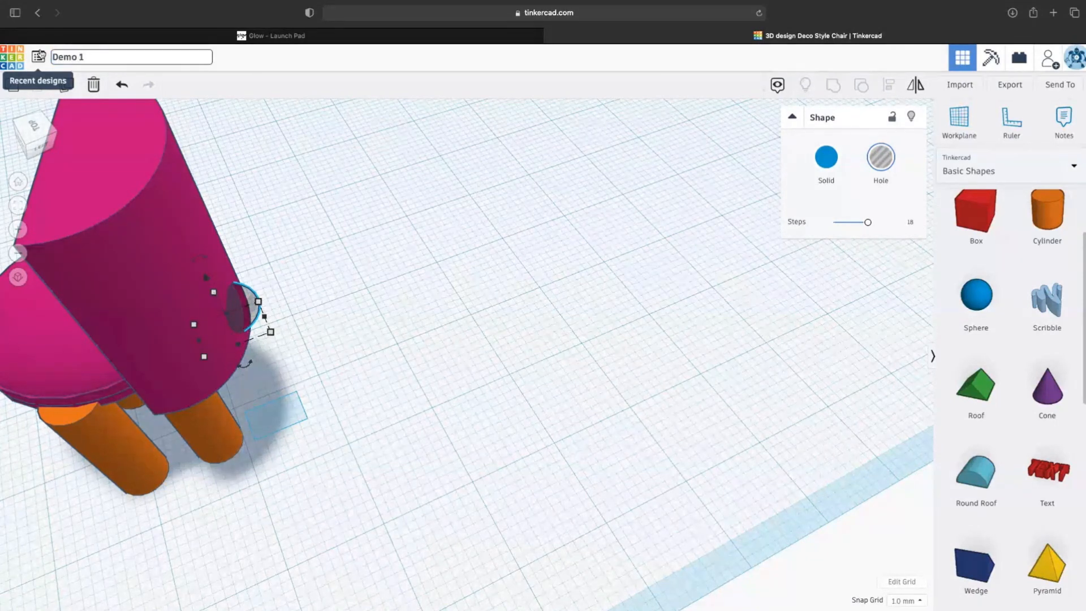
pyautogui.press('Return')
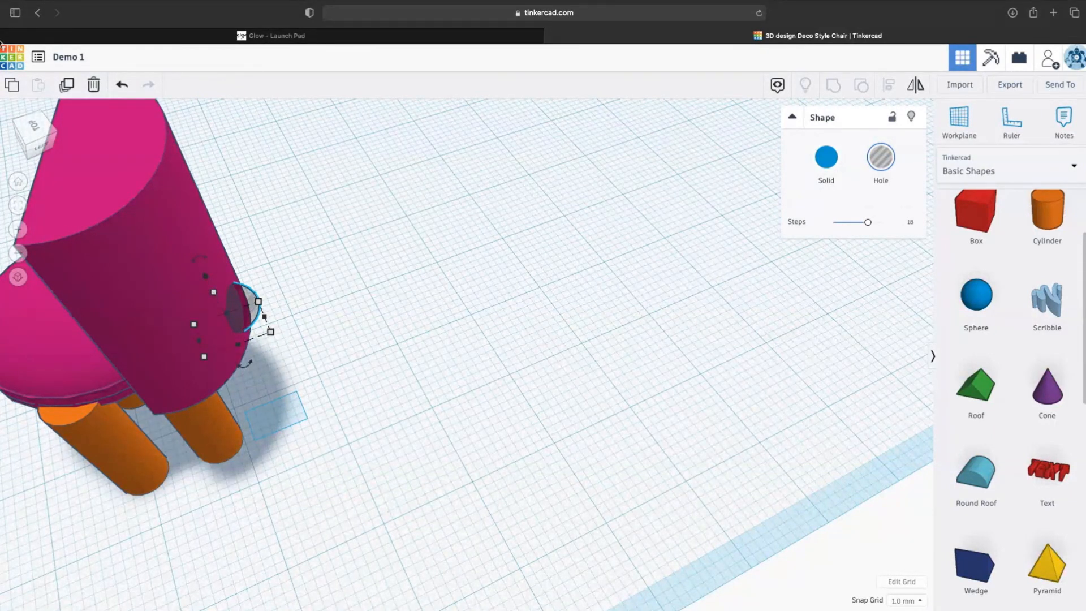
# - Open the 'house with trees' design from the dashboard and view it from the top
pyautogui.click(13, 55)
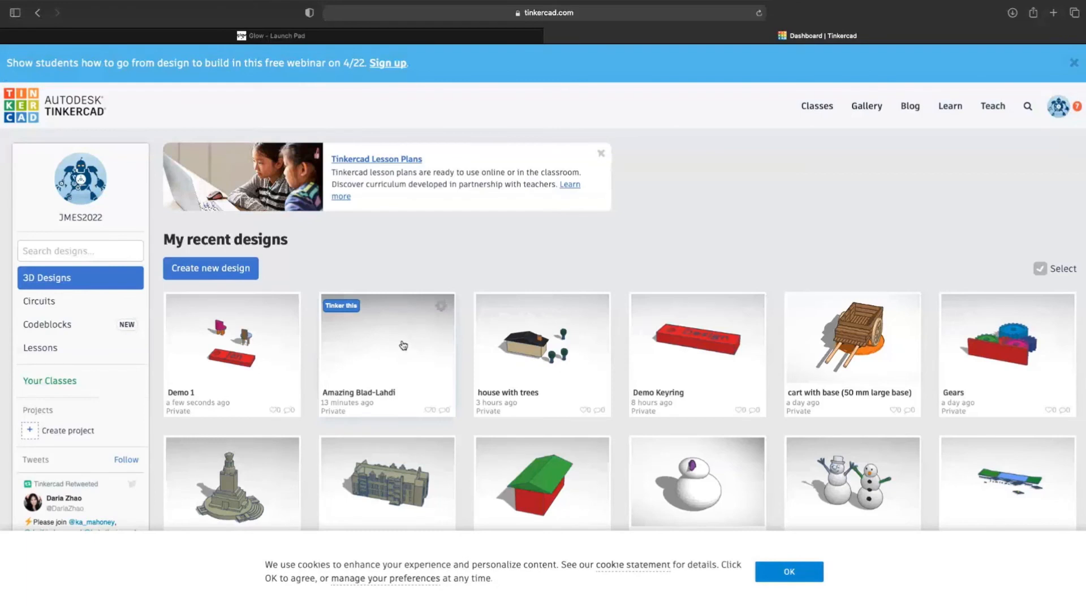
pyautogui.click(542, 342)
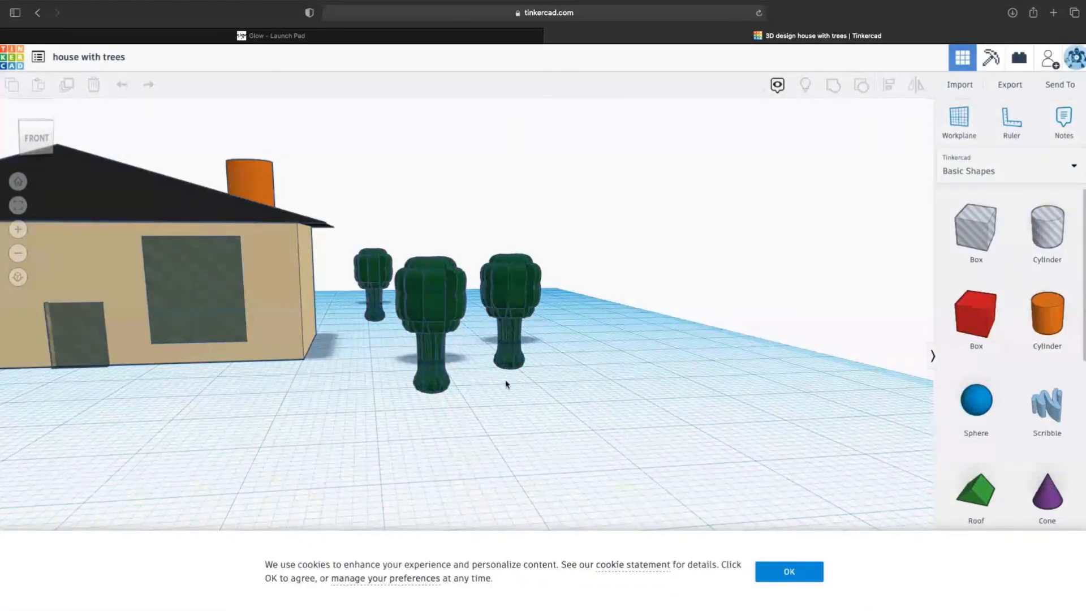
pyautogui.moveTo(325, 219); pyautogui.dragTo(164, 241, button='right')
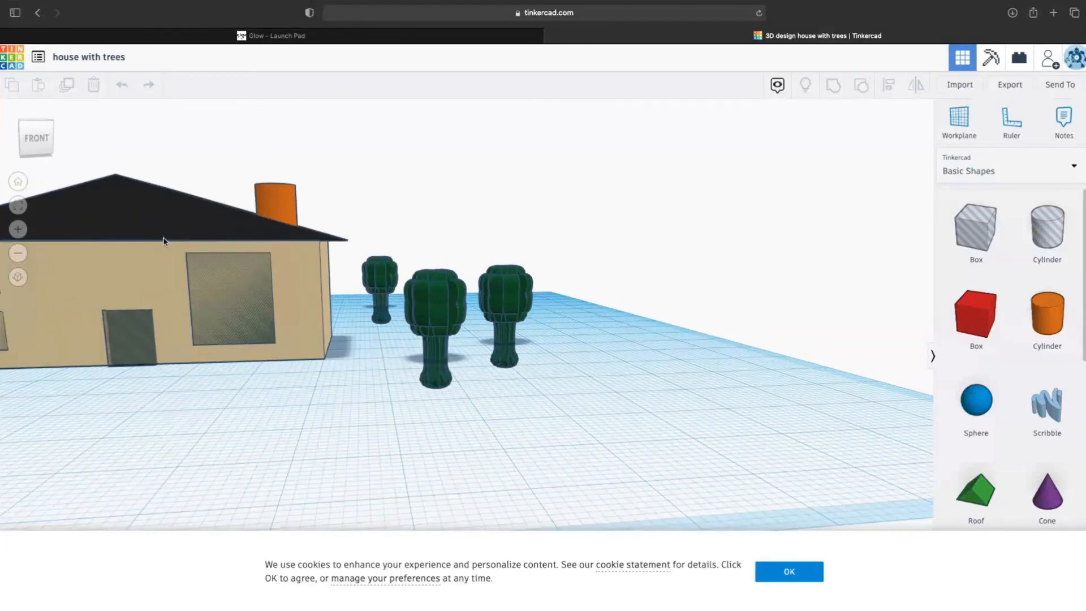
pyautogui.scroll(-5, 163, 241)
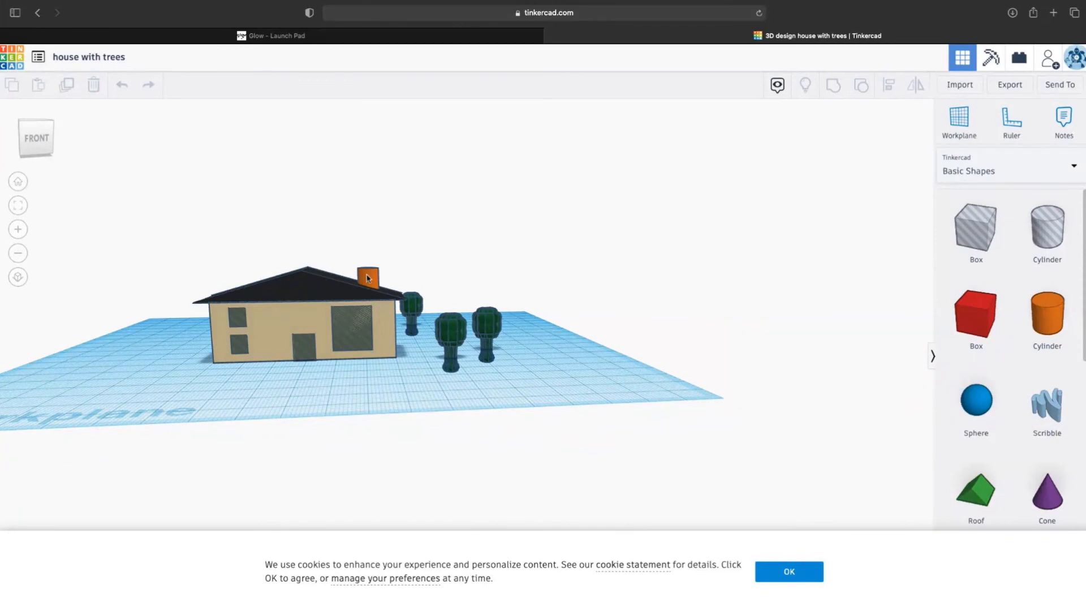
pyautogui.moveTo(49, 136); pyautogui.dragTo(48, 142)
pyautogui.click(48, 142)
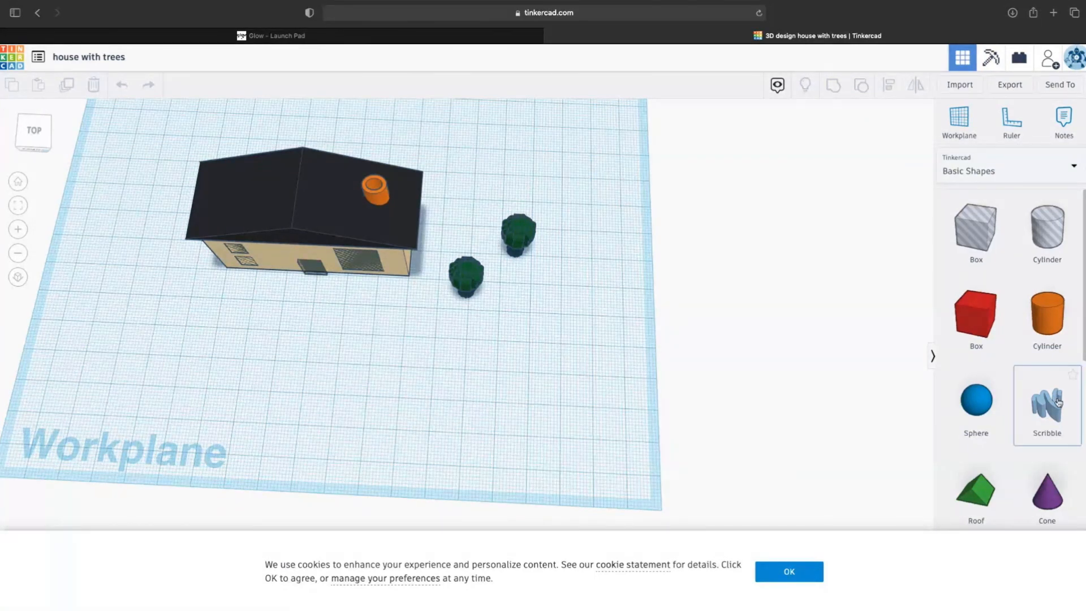
pyautogui.scroll(-1, 1038, 430)
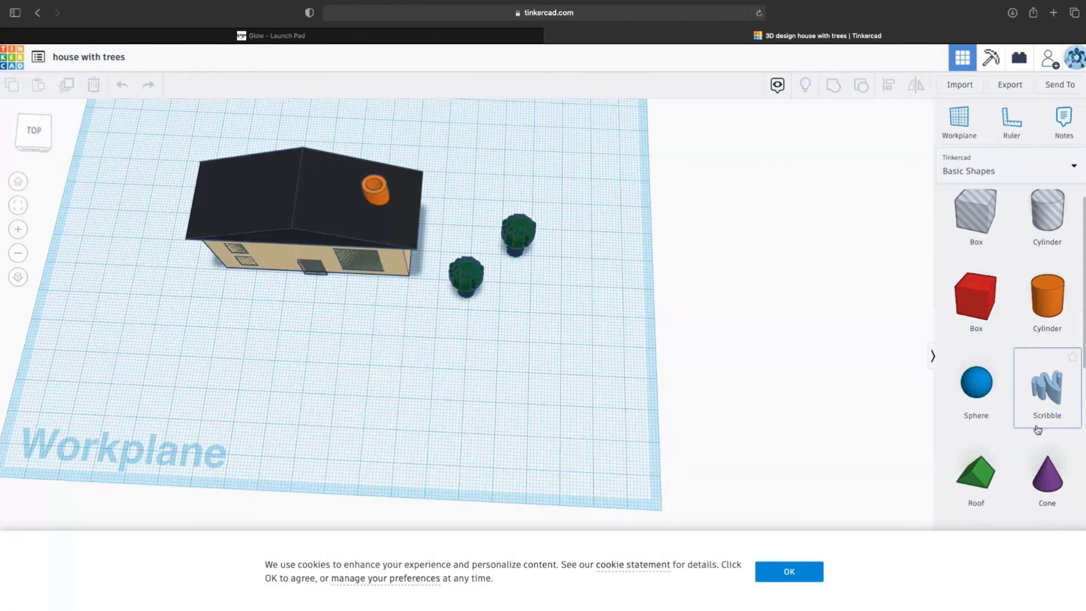
pyautogui.scroll(1, 1038, 430)
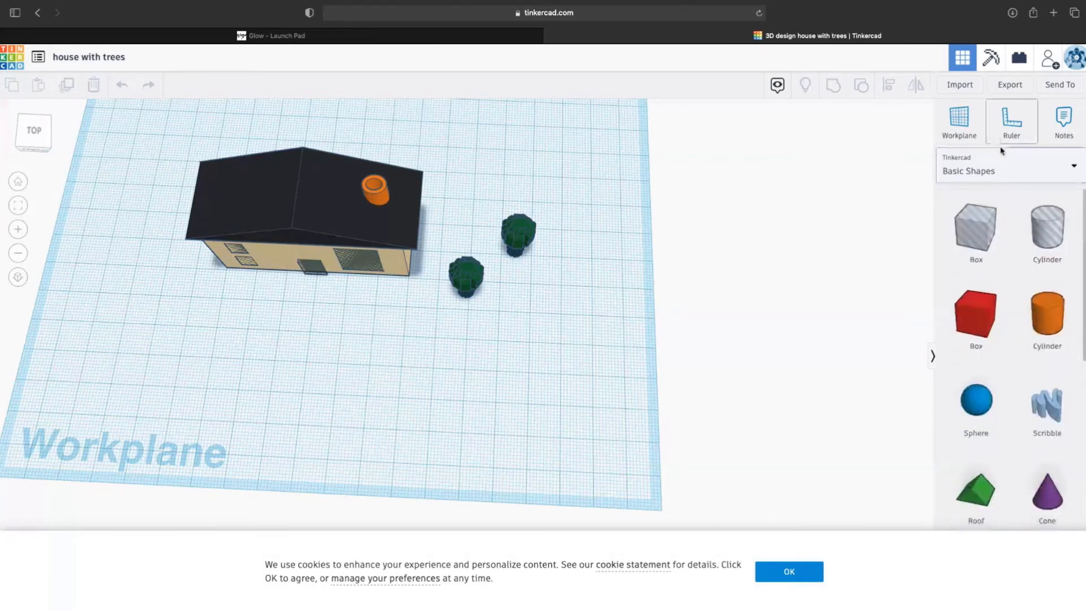
# - Browse the Components shape category, then switch back to Basic Shapes
pyautogui.click(1001, 165)
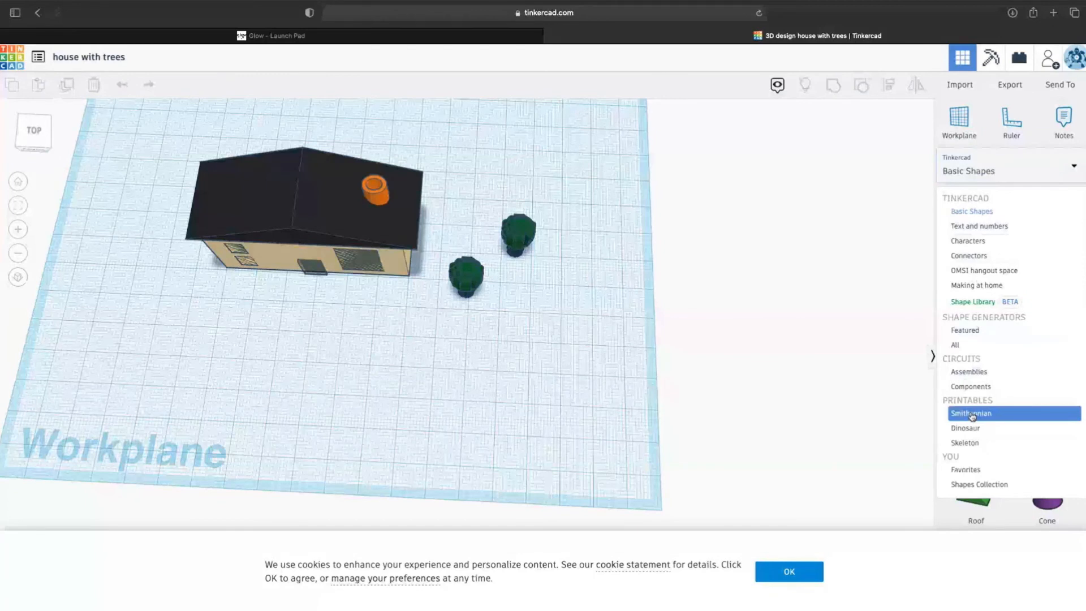
pyautogui.click(971, 386)
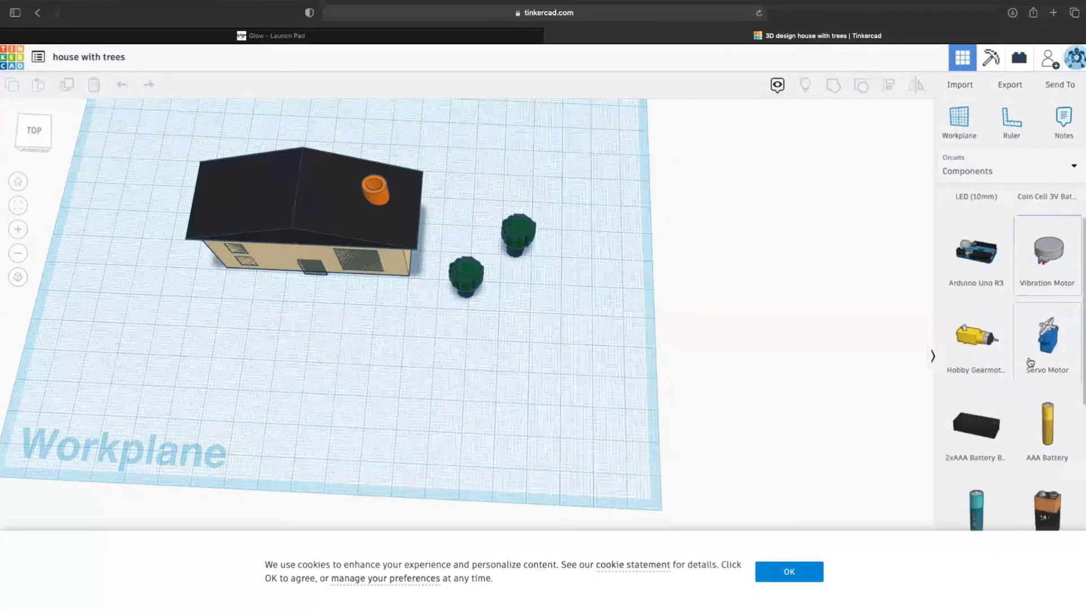
pyautogui.scroll(-5, 1030, 360)
pyautogui.scroll(8, 1030, 363)
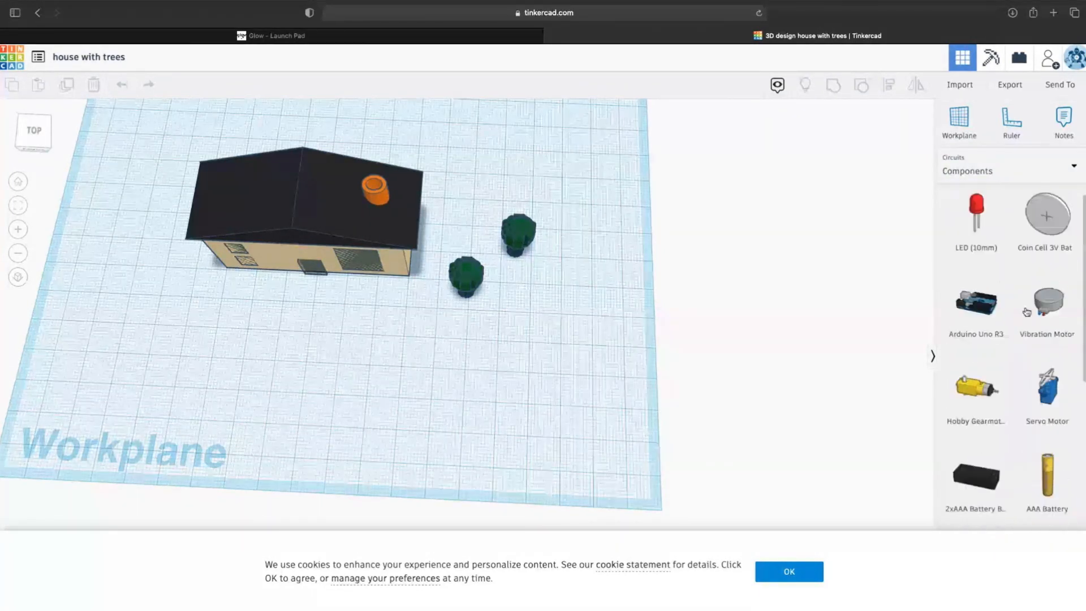
pyautogui.click(1019, 164)
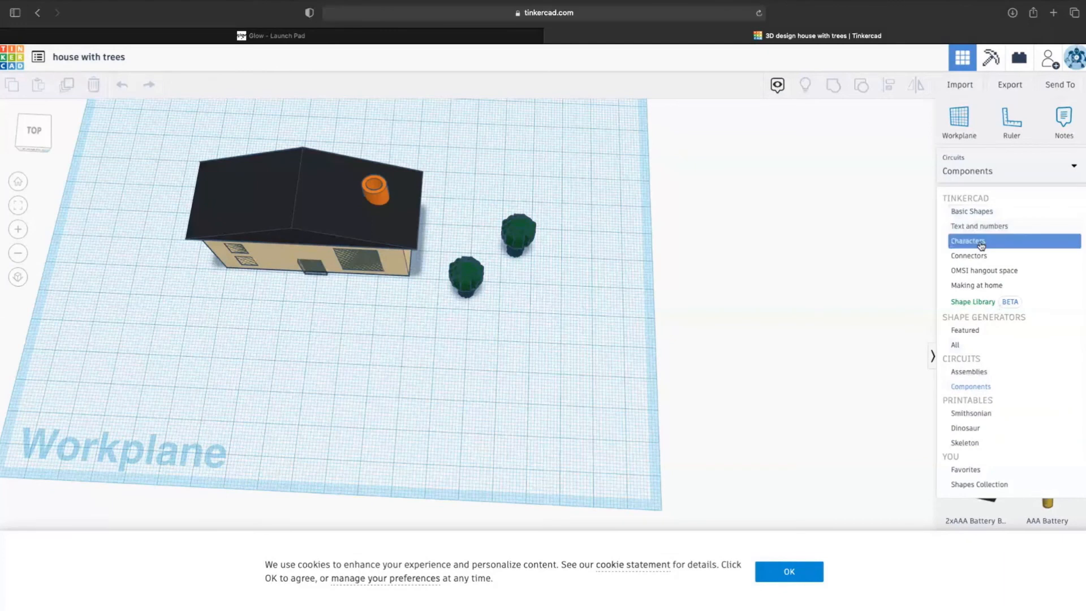
pyautogui.click(984, 212)
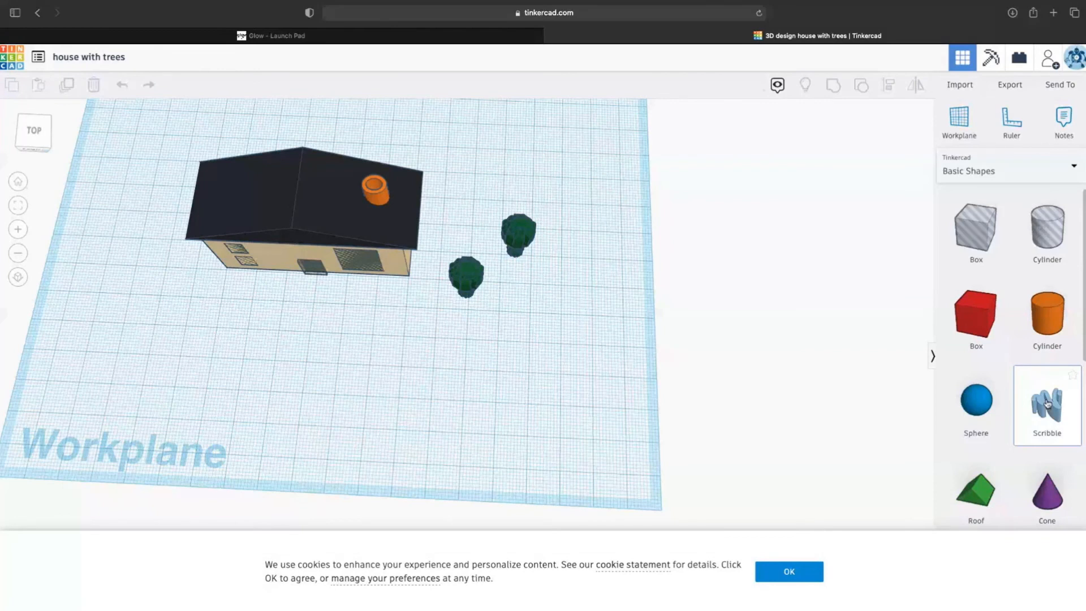
# - Add a Scribble shape, dismiss the cookie notice, and draw the tree canopy outline and trunk
pyautogui.moveTo(1046, 404)
pyautogui.mouseDown()
pyautogui.moveTo(517, 396)
pyautogui.moveTo(530, 387)
pyautogui.mouseUp()
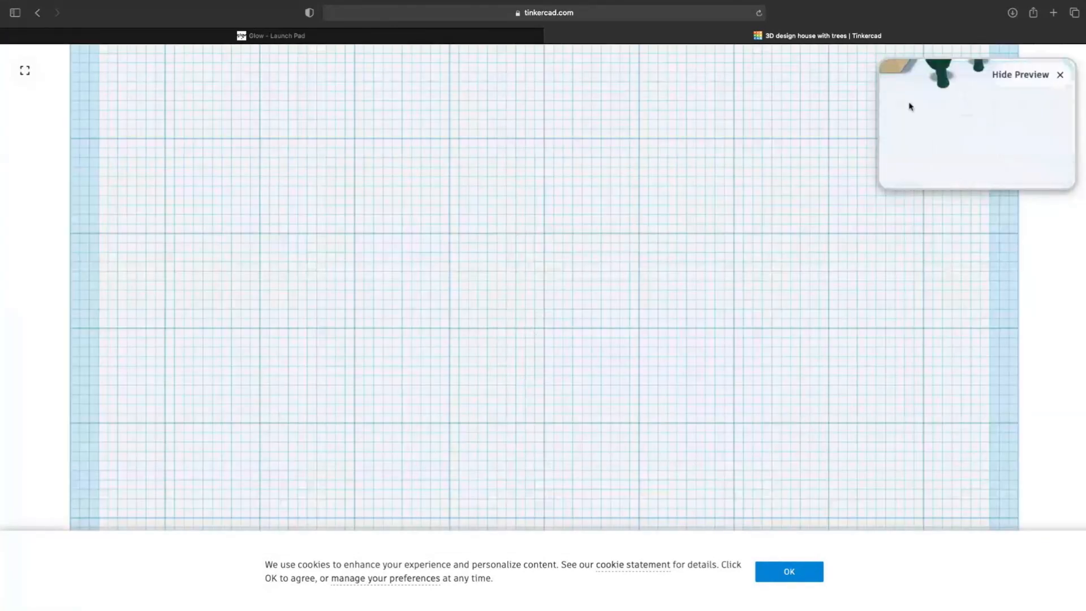
pyautogui.scroll(2, 468, 461)
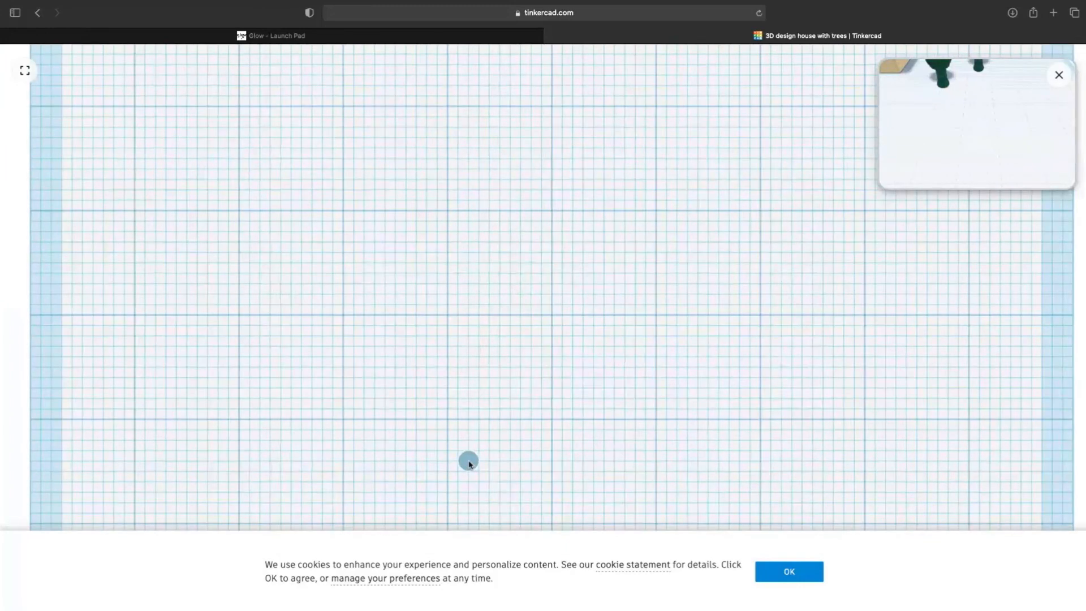
pyautogui.click(790, 572)
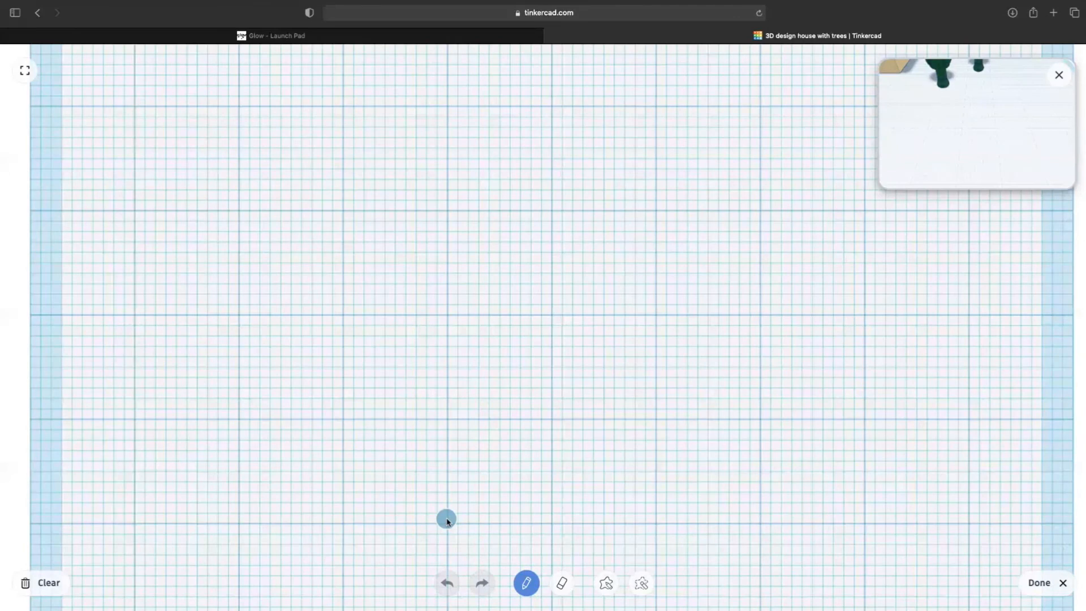
pyautogui.moveTo(447, 519)
pyautogui.mouseDown()
pyautogui.moveTo(480, 421)
pyautogui.moveTo(453, 307)
pyautogui.moveTo(415, 252)
pyautogui.moveTo(378, 269)
pyautogui.moveTo(358, 169)
pyautogui.moveTo(752, 238)
pyautogui.moveTo(650, 264)
pyautogui.moveTo(586, 254)
pyautogui.mouseUp()
pyautogui.scroll(5, 413, 257)
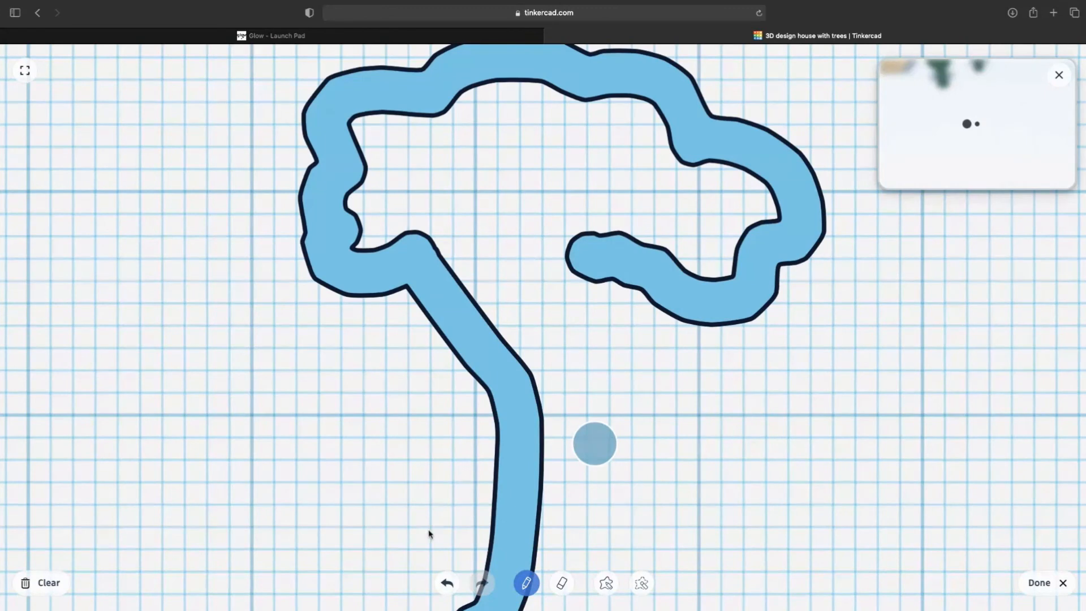
pyautogui.scroll(-5, 434, 531)
pyautogui.moveTo(521, 372)
pyautogui.mouseDown()
pyautogui.moveTo(546, 571)
pyautogui.moveTo(559, 582)
pyautogui.moveTo(462, 589)
pyautogui.mouseUp()
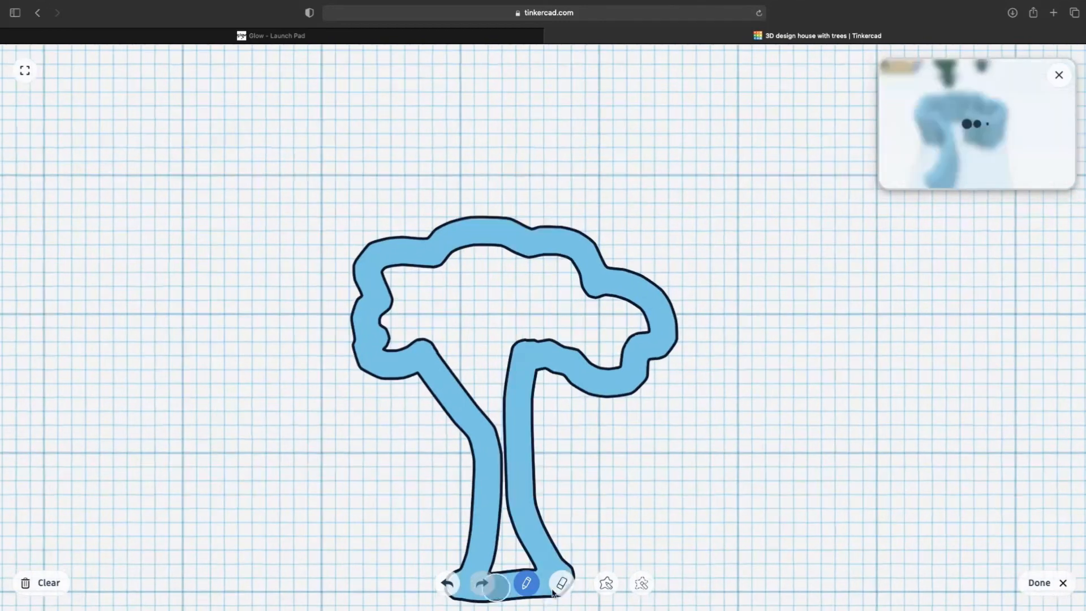
# - Fill the canopy's gaps and holes with filled shapes, smooth the branch join, and finish with Done
pyautogui.click(606, 583)
pyautogui.moveTo(425, 303)
pyautogui.mouseDown()
pyautogui.moveTo(407, 288)
pyautogui.moveTo(410, 262)
pyautogui.moveTo(583, 263)
pyautogui.moveTo(622, 340)
pyautogui.moveTo(595, 370)
pyautogui.mouseUp()
pyautogui.moveTo(421, 277)
pyautogui.mouseDown()
pyautogui.moveTo(363, 294)
pyautogui.moveTo(529, 365)
pyautogui.moveTo(557, 317)
pyautogui.mouseUp()
pyautogui.moveTo(417, 278)
pyautogui.mouseDown()
pyautogui.moveTo(566, 244)
pyautogui.moveTo(590, 324)
pyautogui.mouseUp()
pyautogui.moveTo(597, 292)
pyautogui.mouseDown()
pyautogui.moveTo(626, 285)
pyautogui.moveTo(626, 347)
pyautogui.moveTo(598, 358)
pyautogui.moveTo(585, 399)
pyautogui.mouseUp()
pyautogui.click(526, 583)
pyautogui.moveTo(506, 404)
pyautogui.mouseDown()
pyautogui.moveTo(486, 371)
pyautogui.moveTo(479, 400)
pyautogui.moveTo(491, 392)
pyautogui.moveTo(479, 398)
pyautogui.moveTo(501, 575)
pyautogui.moveTo(511, 549)
pyautogui.moveTo(497, 366)
pyautogui.moveTo(604, 358)
pyautogui.moveTo(645, 338)
pyautogui.mouseUp()
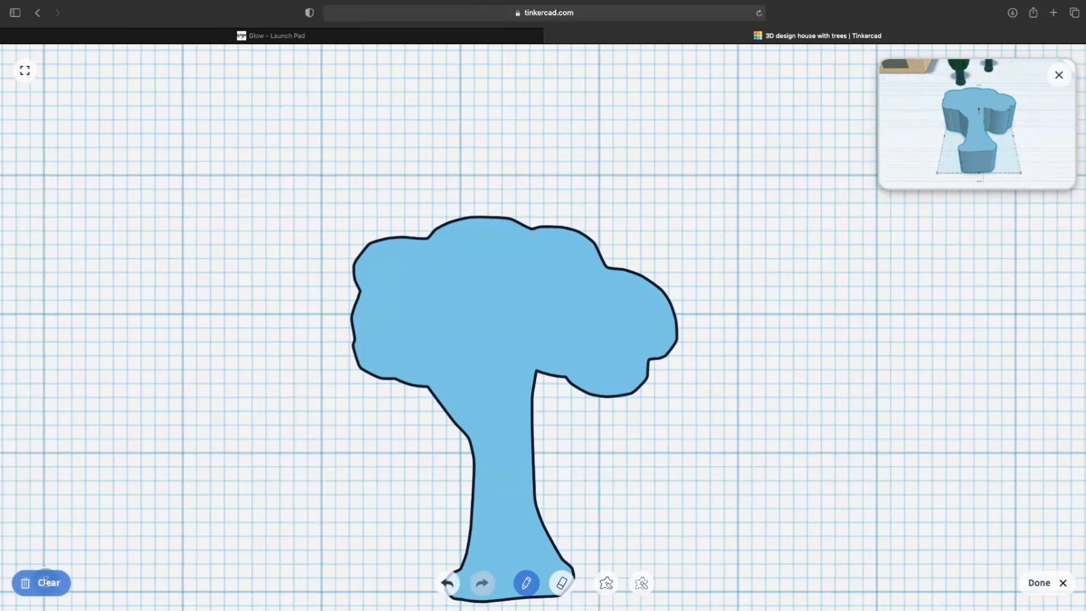
pyautogui.scroll(2, 956, 592)
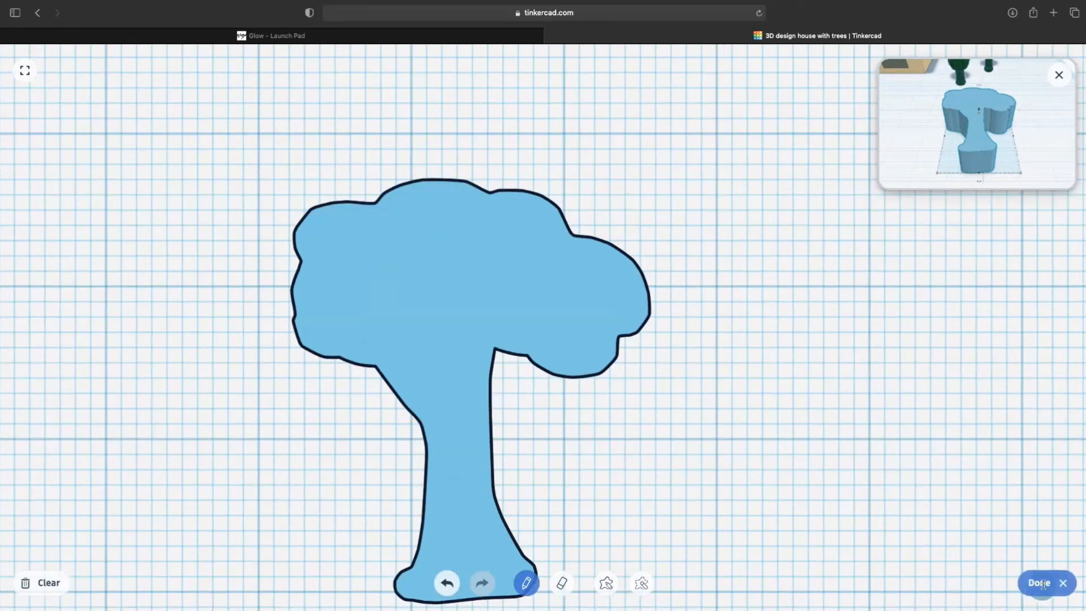
pyautogui.scroll(-2, 1042, 585)
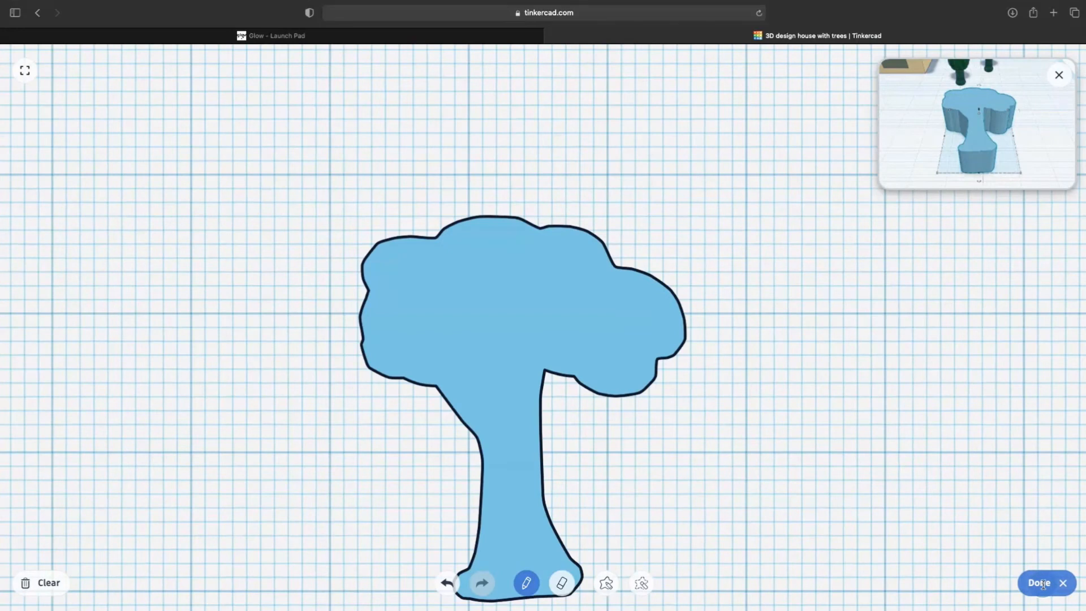
pyautogui.click(1042, 586)
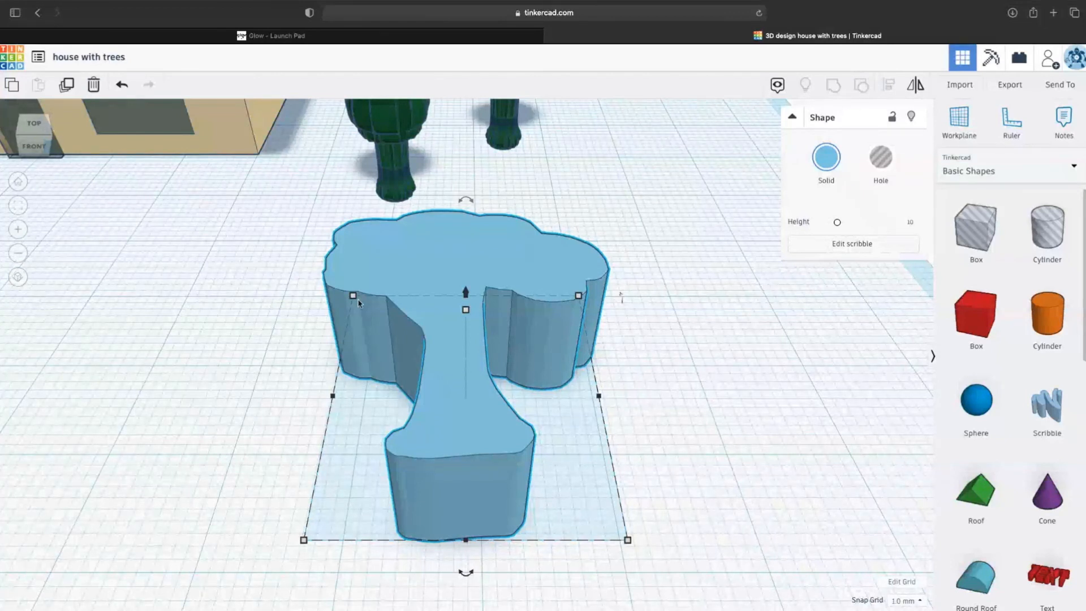
# - Resize the tree shape from its corner to 13.58 by 20.55
pyautogui.moveTo(357, 300); pyautogui.dragTo(361, 302)
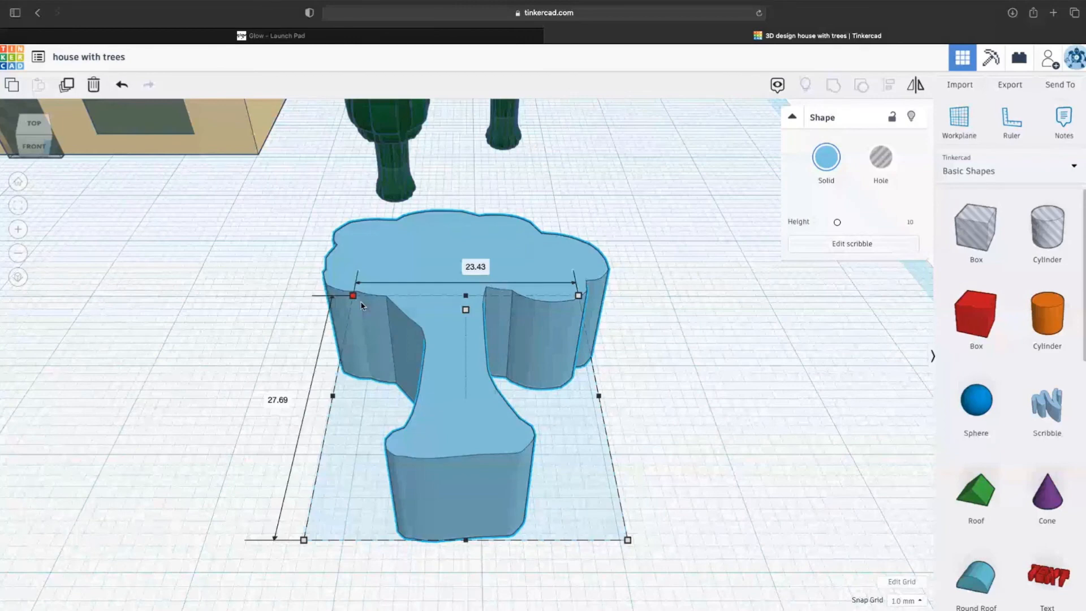
pyautogui.moveTo(362, 306); pyautogui.dragTo(457, 345)
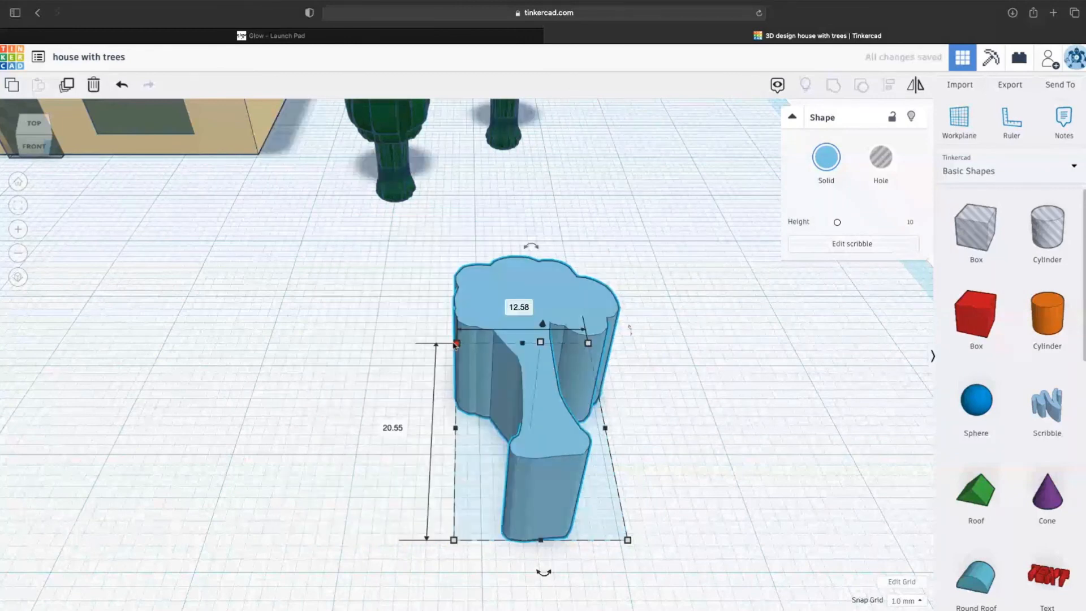
pyautogui.moveTo(457, 344); pyautogui.dragTo(446, 344)
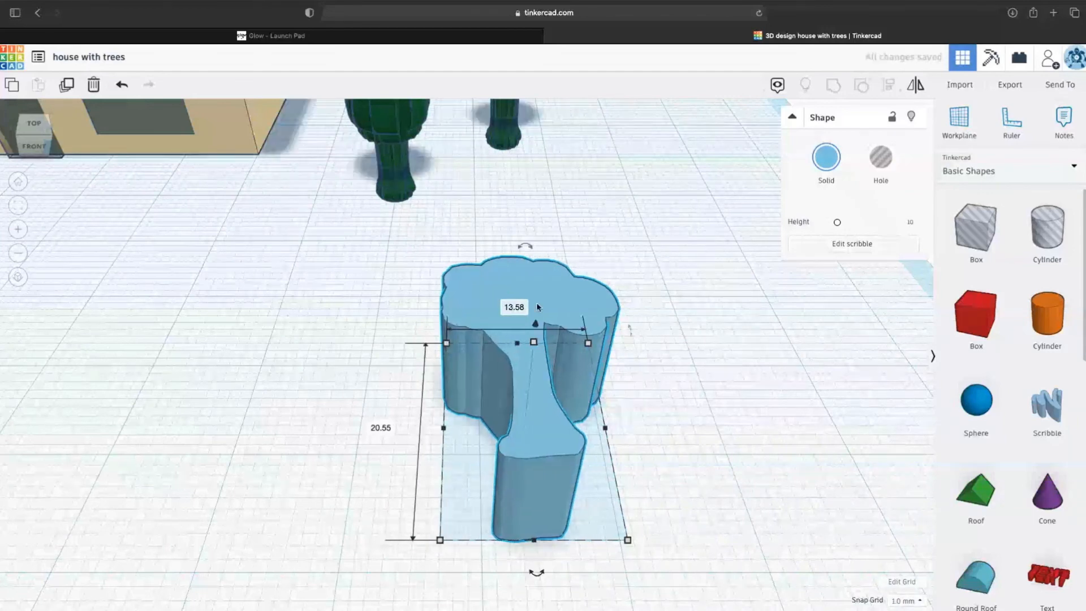
pyautogui.scroll(-1, 537, 307)
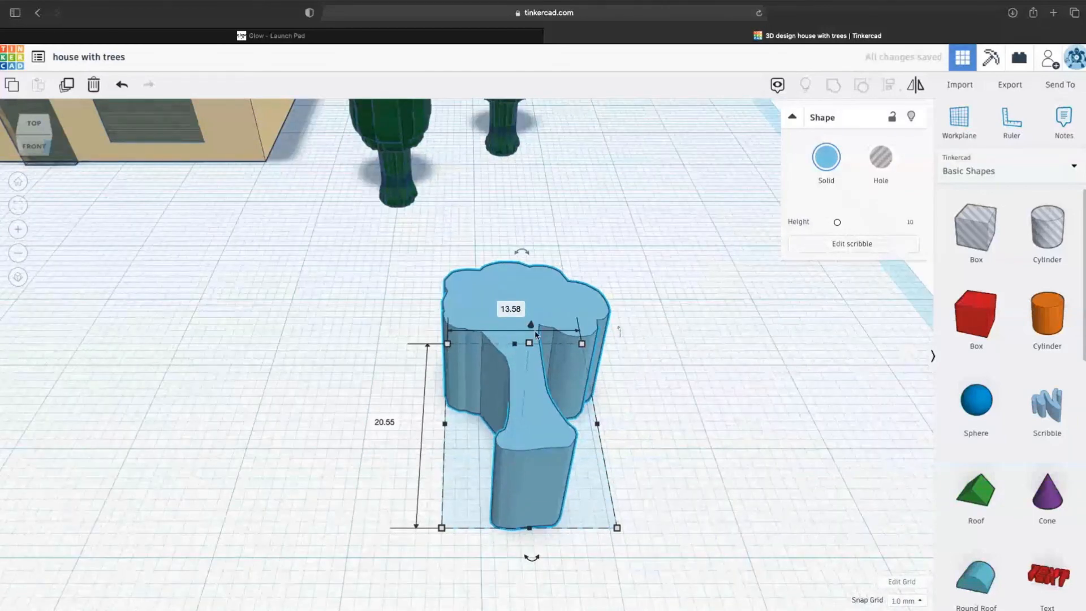
pyautogui.scroll(2, 537, 334)
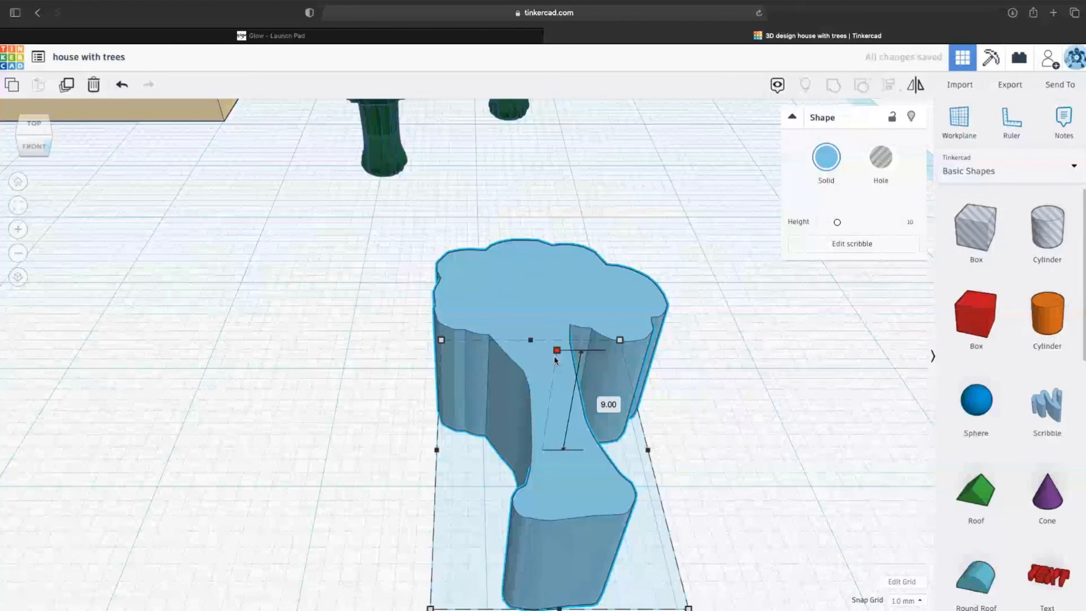
# - Rotate the tree shape 90° so it stands upright
pyautogui.moveTo(554, 359); pyautogui.dragTo(682, 500)
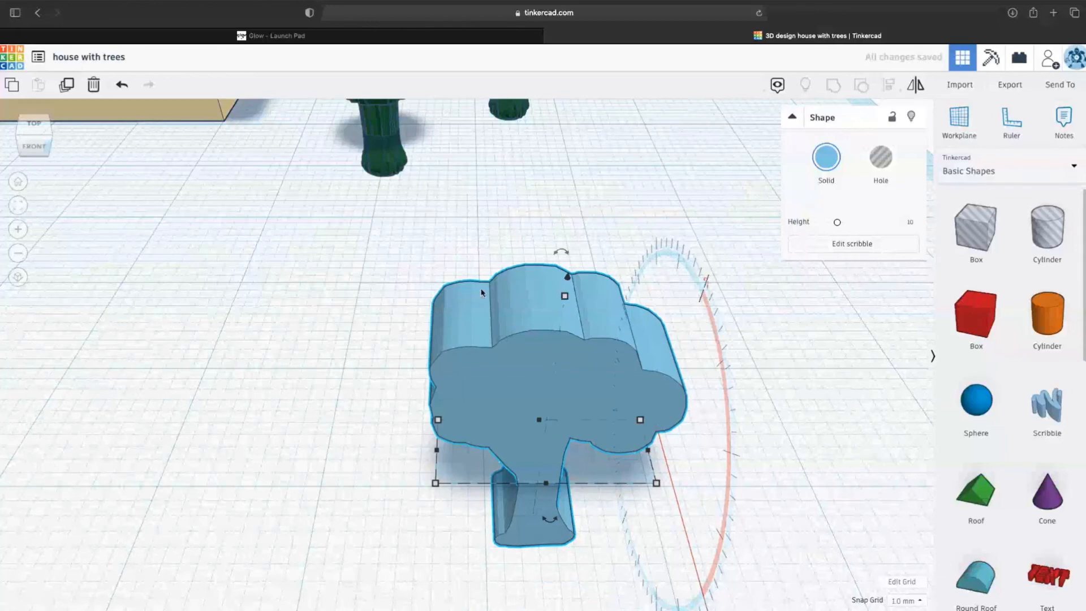
pyautogui.scroll(1, 481, 293)
pyautogui.scroll(-2, 539, 356)
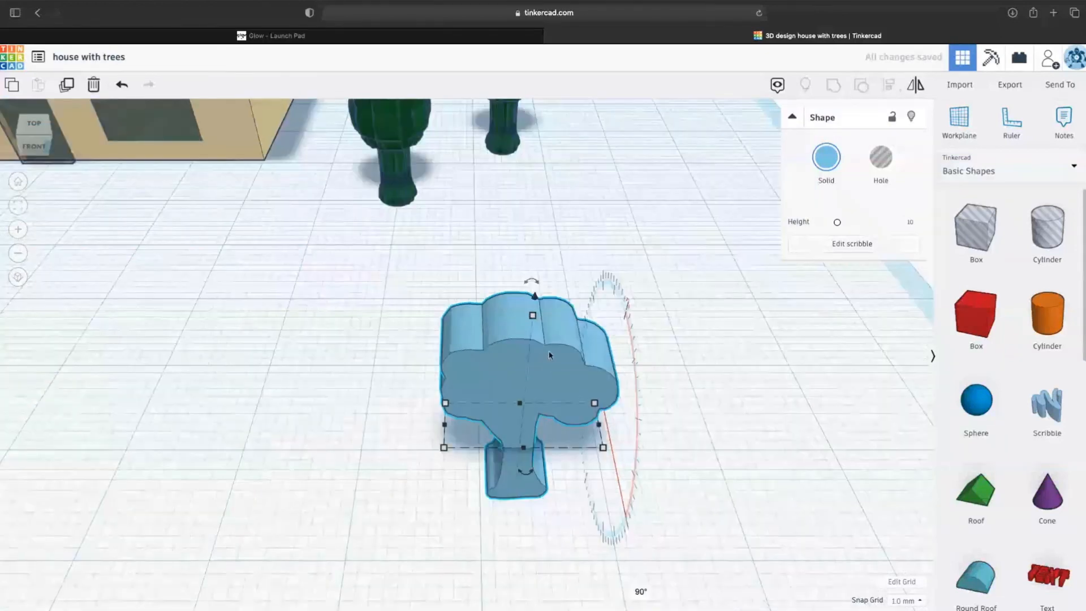
# - Colour the tree green and add two duplicates rotated 22.5° and -22.5° to bulk it out
pyautogui.click(826, 159)
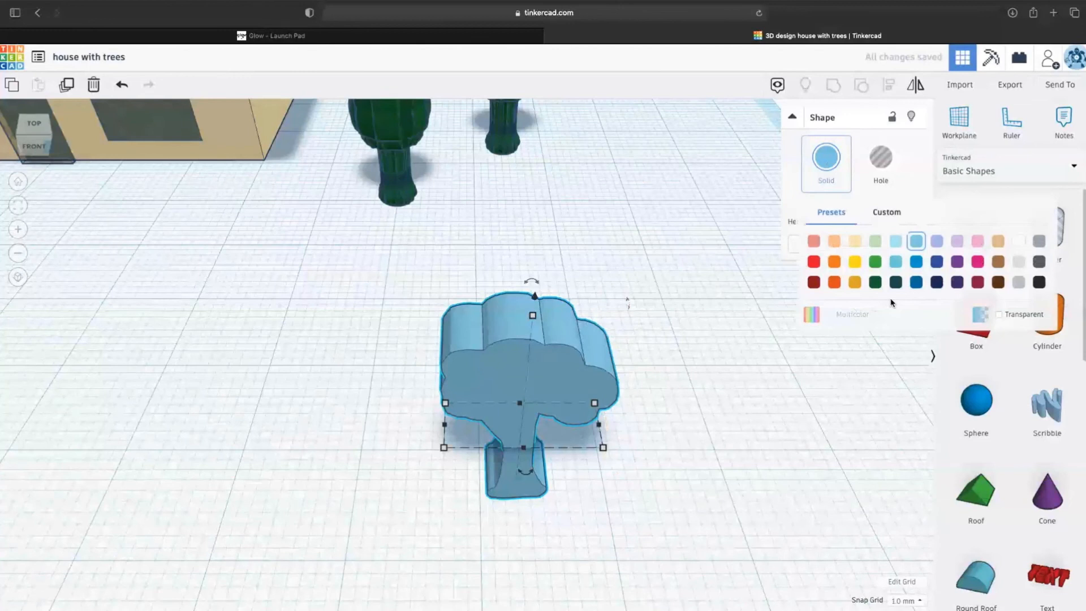
pyautogui.click(875, 261)
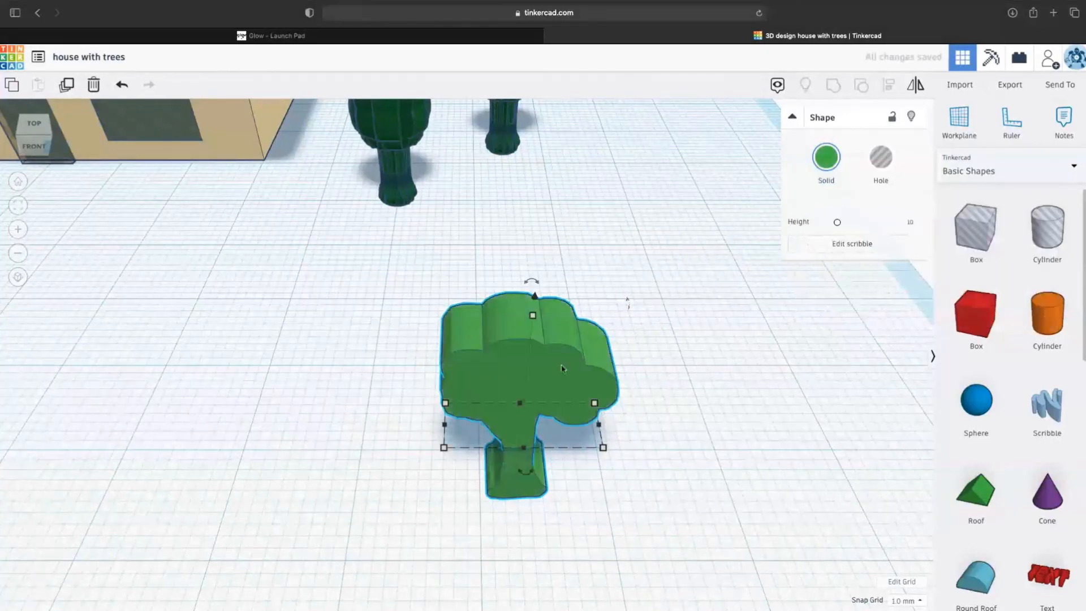
pyautogui.press('super+d')
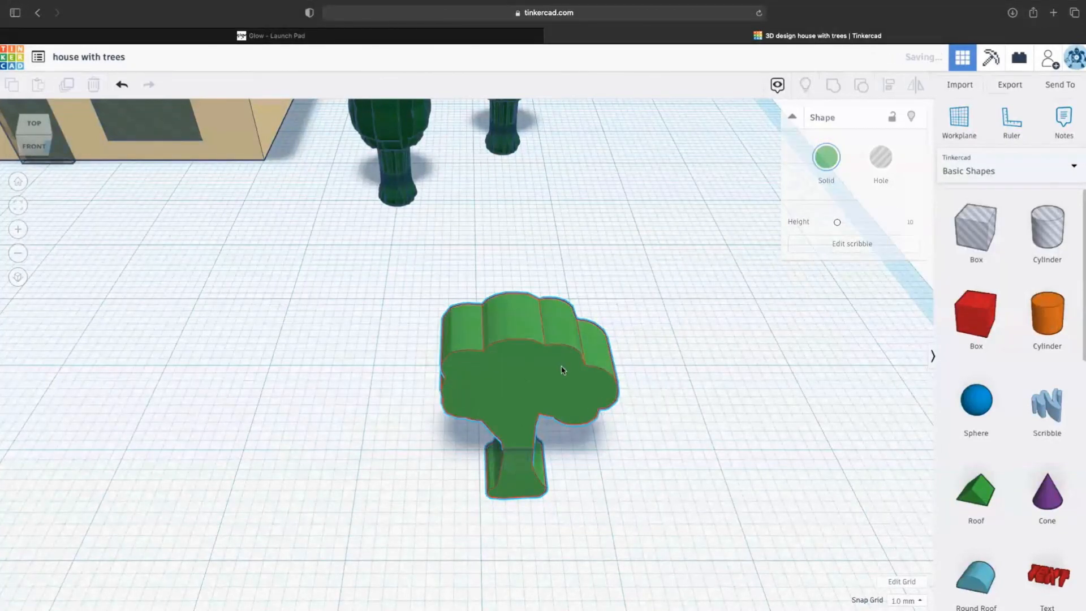
pyautogui.moveTo(511, 383); pyautogui.dragTo(534, 385)
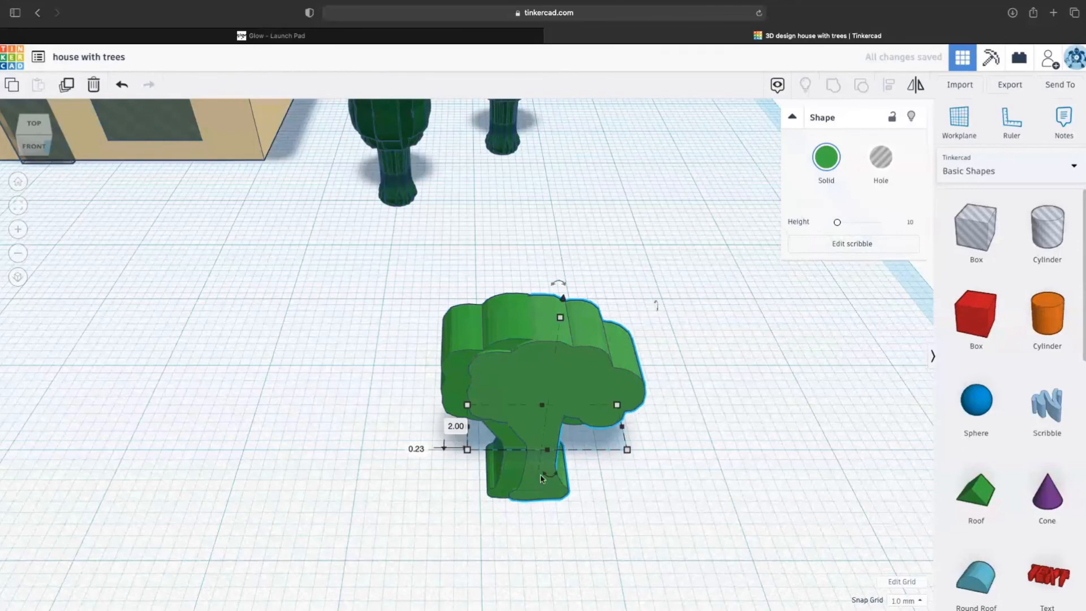
pyautogui.moveTo(555, 474); pyautogui.dragTo(572, 468)
pyautogui.press('super+d')
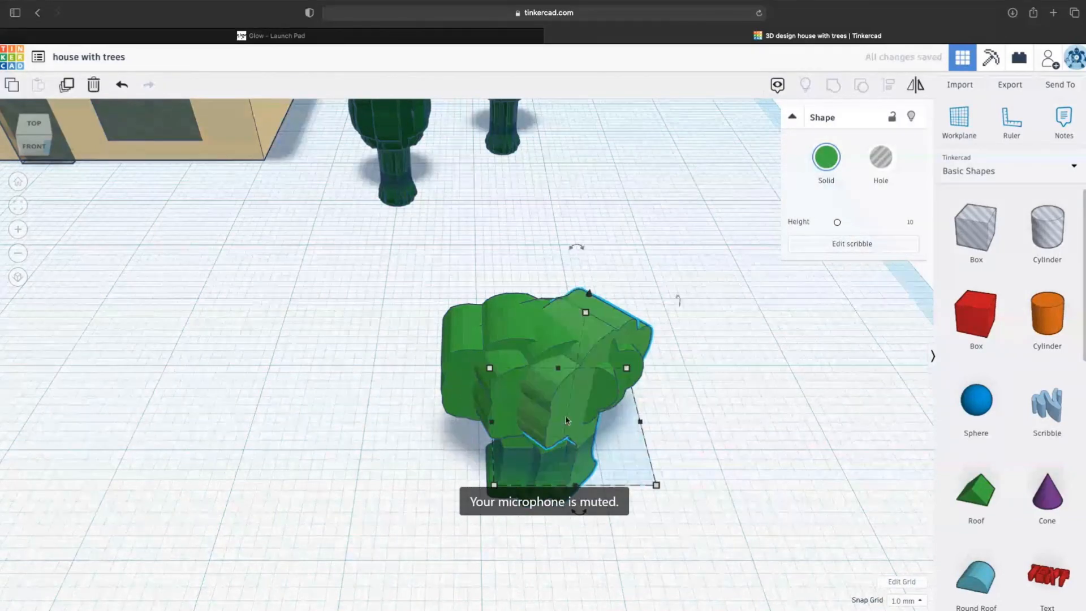
pyautogui.moveTo(579, 516); pyautogui.dragTo(564, 472)
pyautogui.moveTo(557, 431)
pyautogui.mouseDown()
pyautogui.moveTo(549, 419)
pyautogui.moveTo(559, 429)
pyautogui.mouseUp()
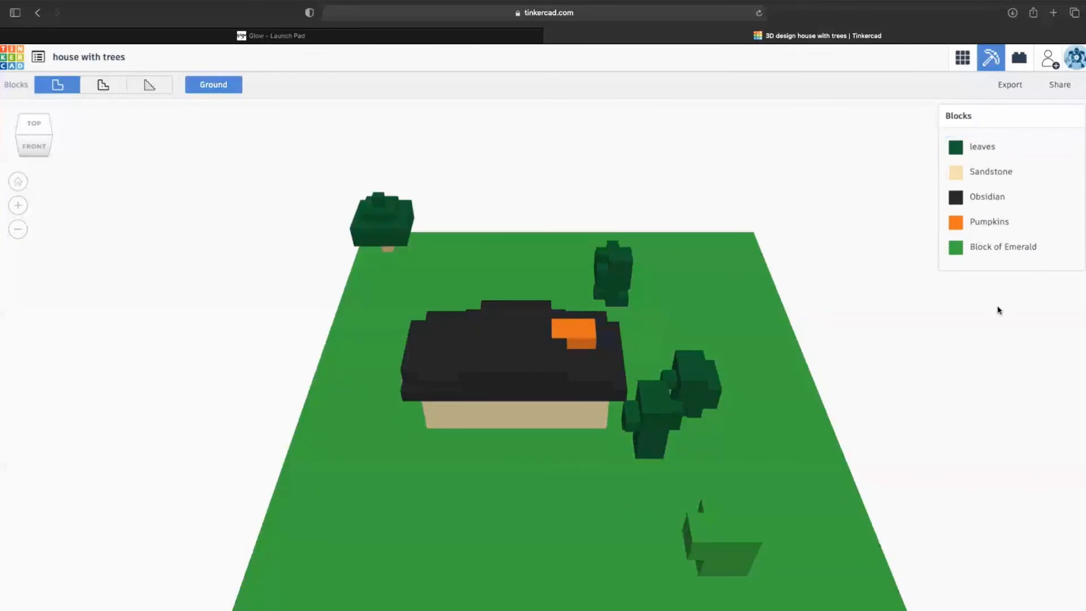
# - Step the block view through the two finer resolutions, then switch to LEGO bricks
pyautogui.click(103, 86)
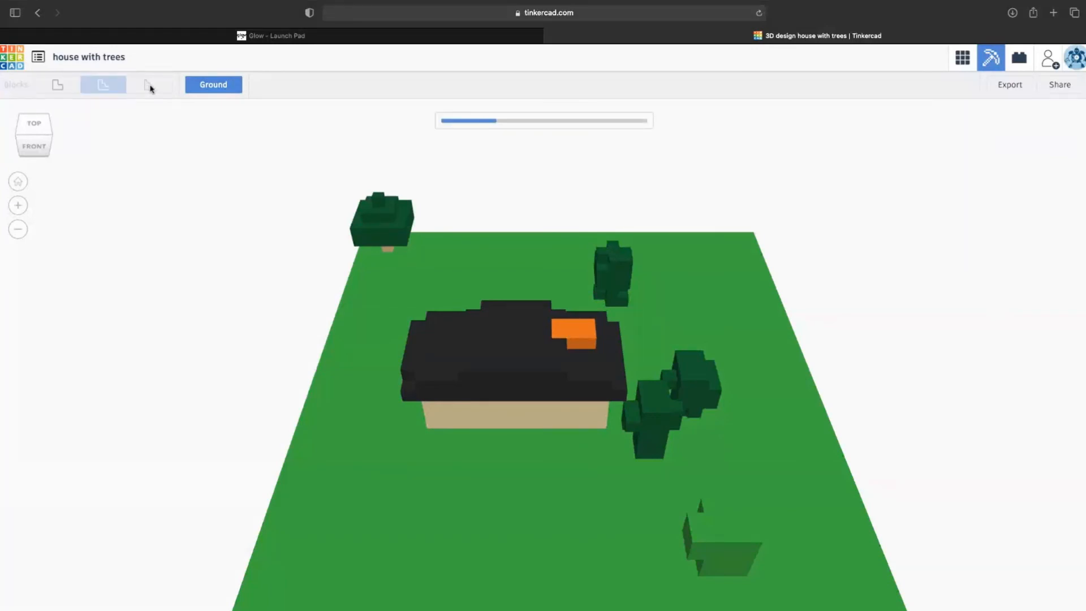
pyautogui.click(150, 87)
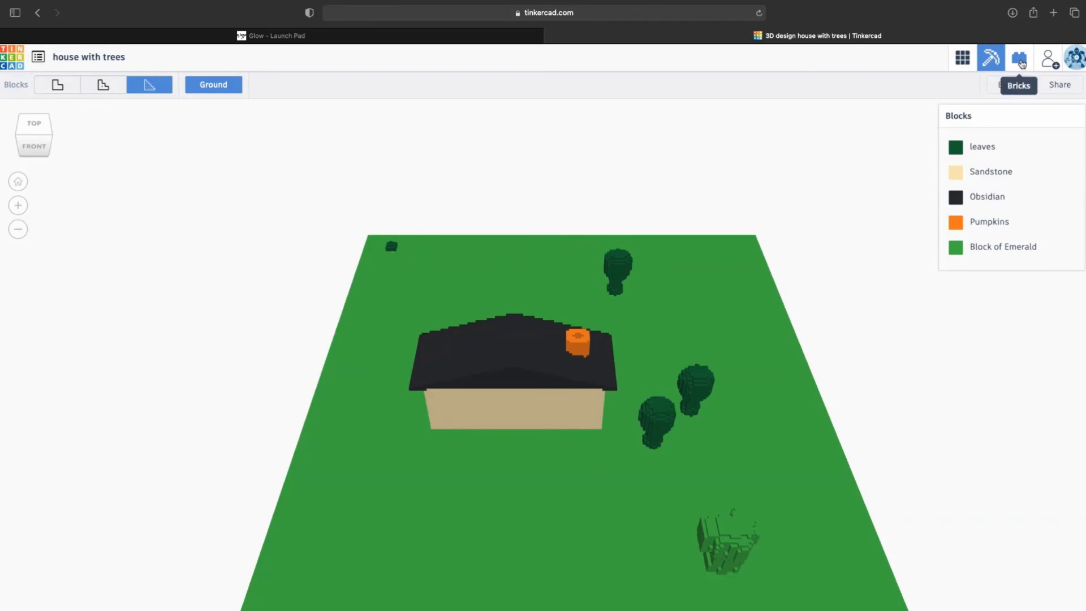
pyautogui.click(1020, 59)
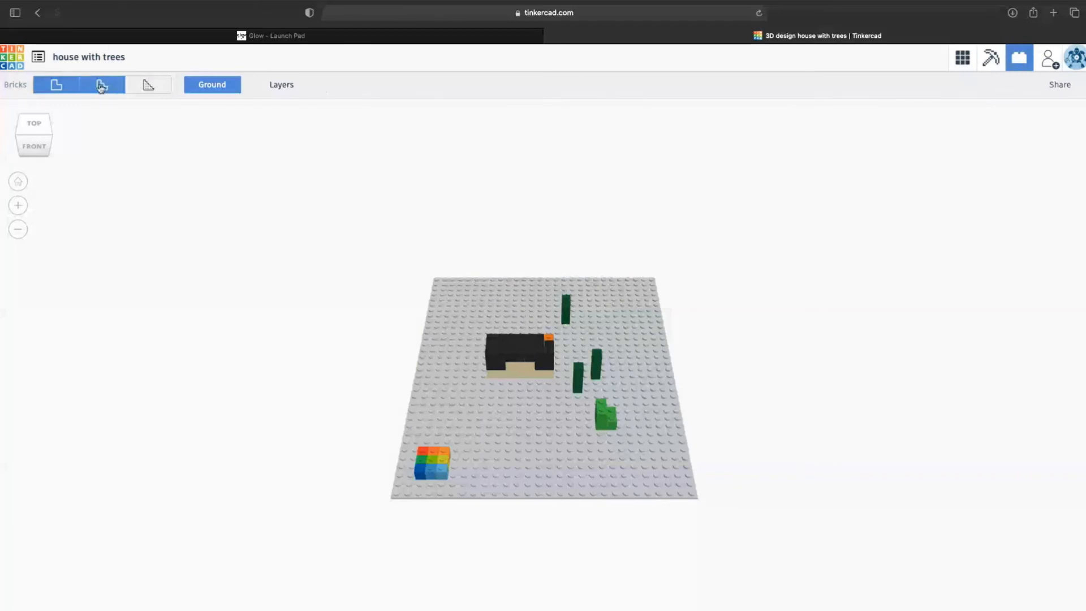
# - View the house-and-trees LEGO model at the second and smallest brick sizes, then go back to 3D design
pyautogui.click(101, 86)
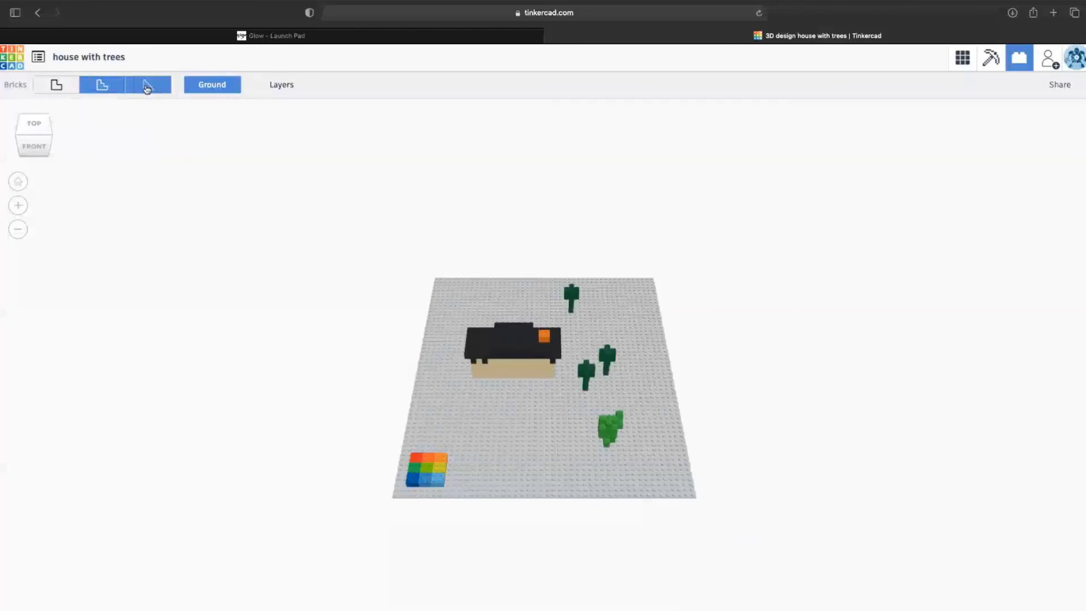
pyautogui.click(146, 86)
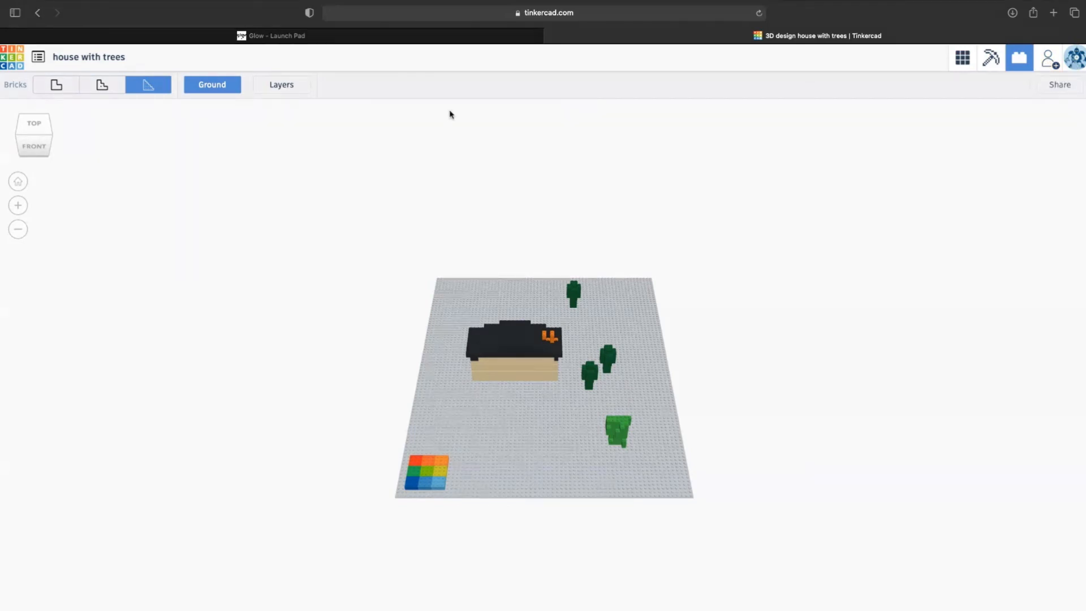
pyautogui.click(961, 62)
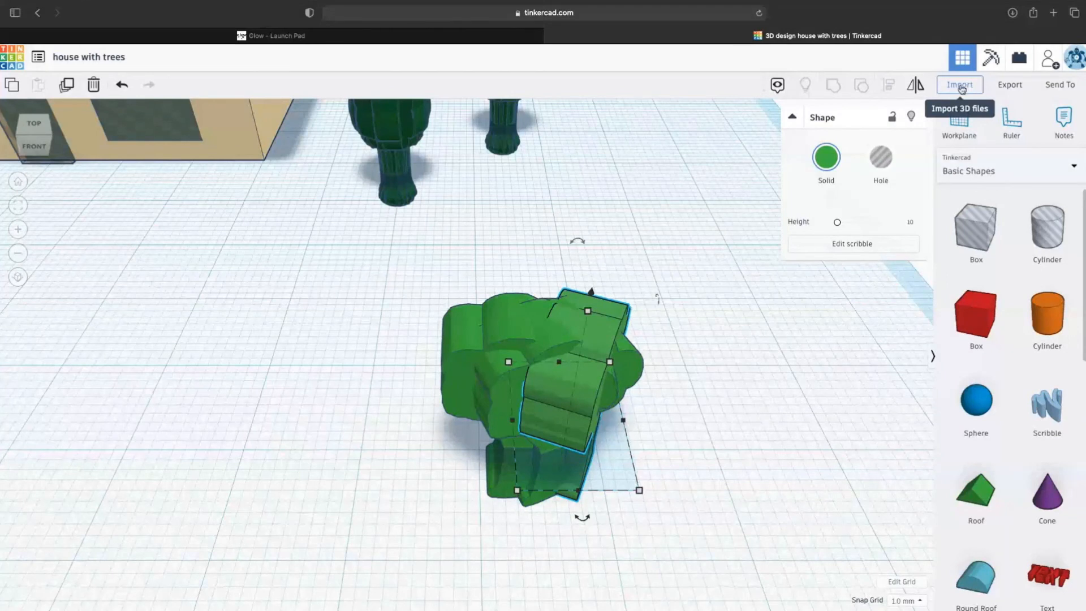
# - Open the Export panel with .OBJ, .STL, GLTF (.glb) and .SVG download formats
pyautogui.click(1011, 86)
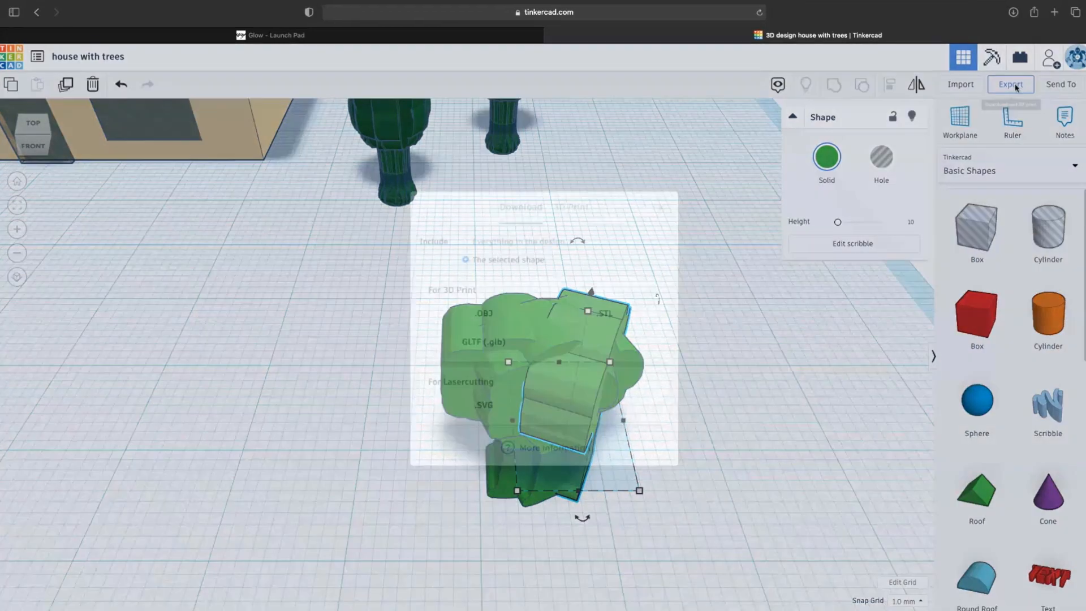